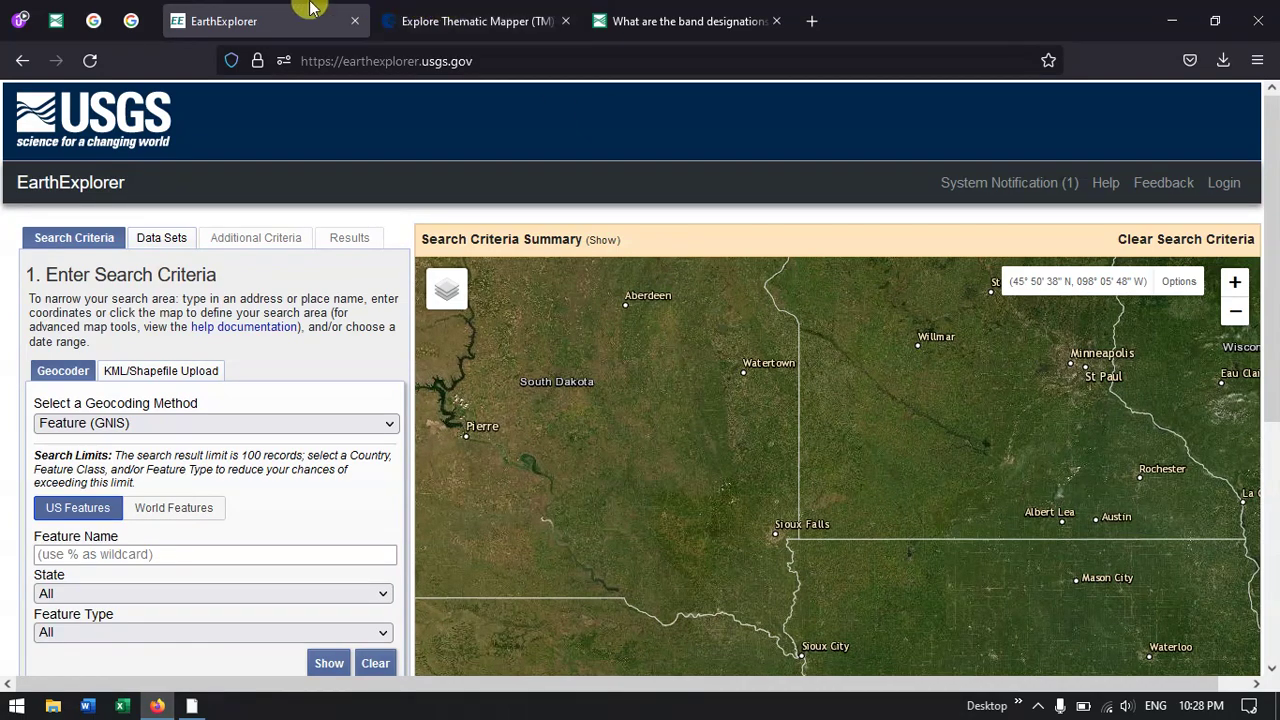
Step: Open the ESA Thematic Mapper page with the Landsat 4/5 TM band table
left_click(509, 10)
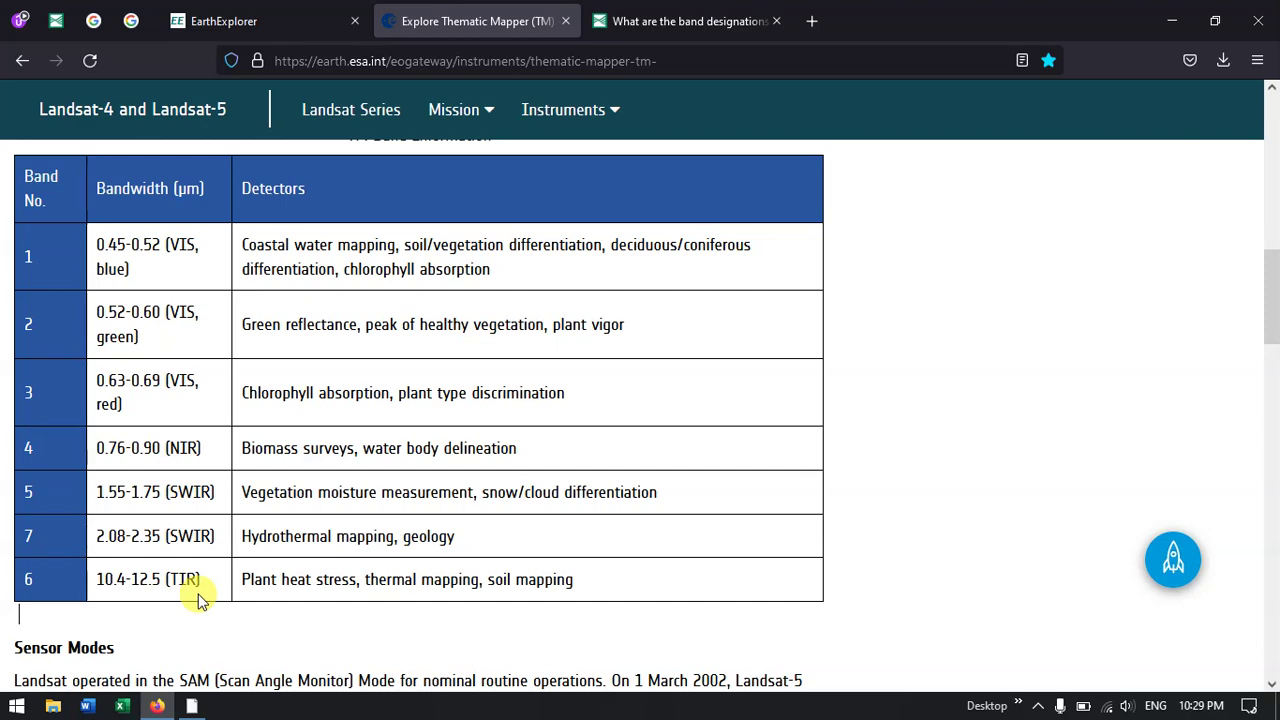
Step: Switch to the USGS band designations page listing Landsat 4-5 TM wavelengths and resolutions
left_click(734, 16)
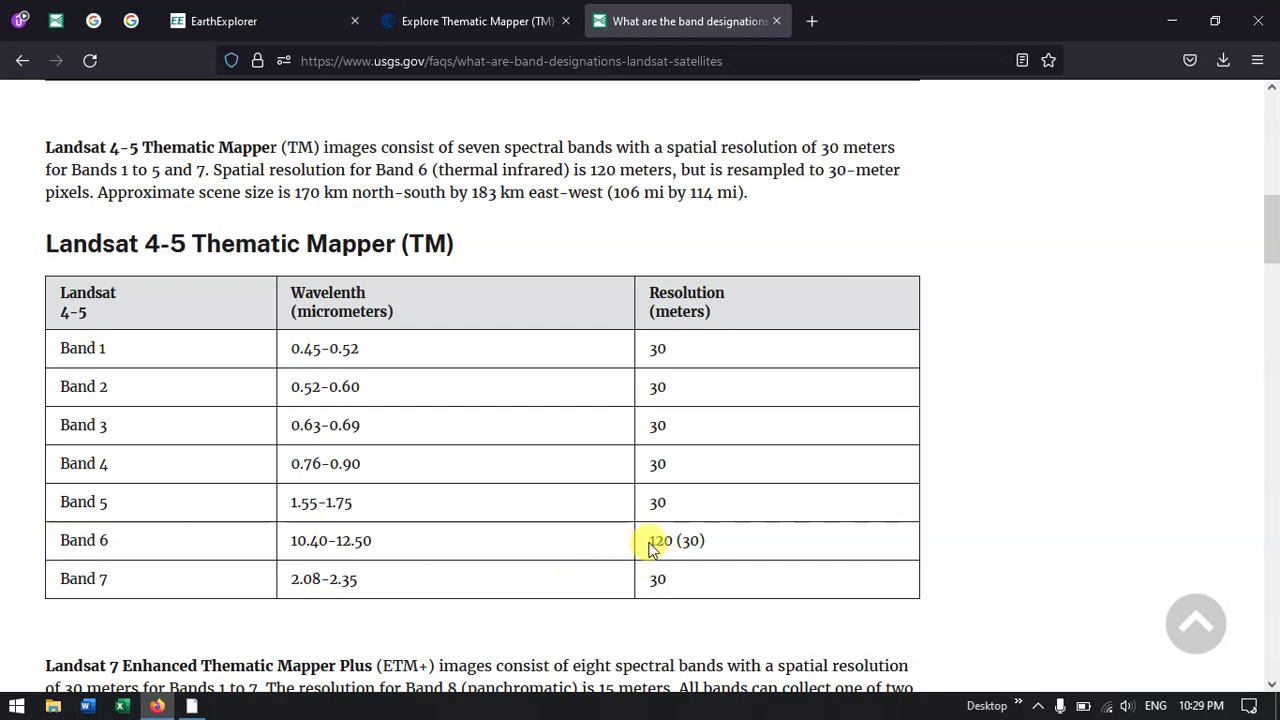
left_click_drag(651, 543, 700, 540)
left_click(1025, 462)
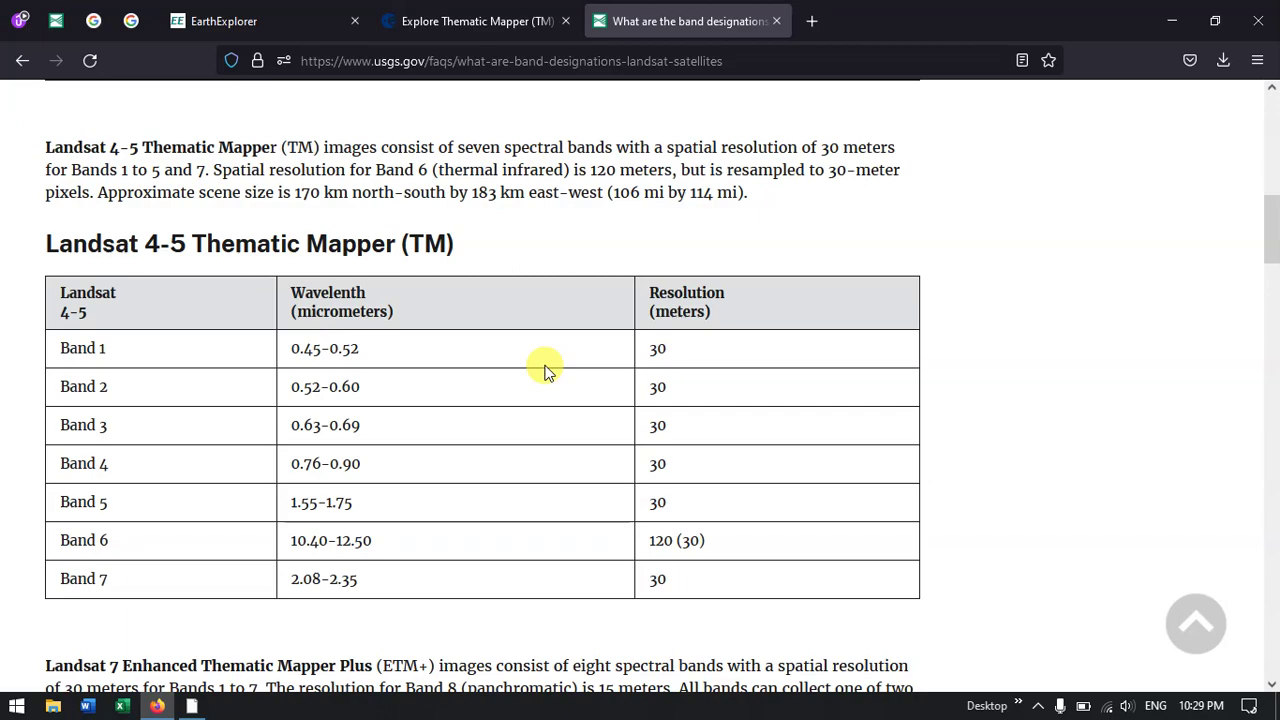
scroll(545, 370, "up", 1)
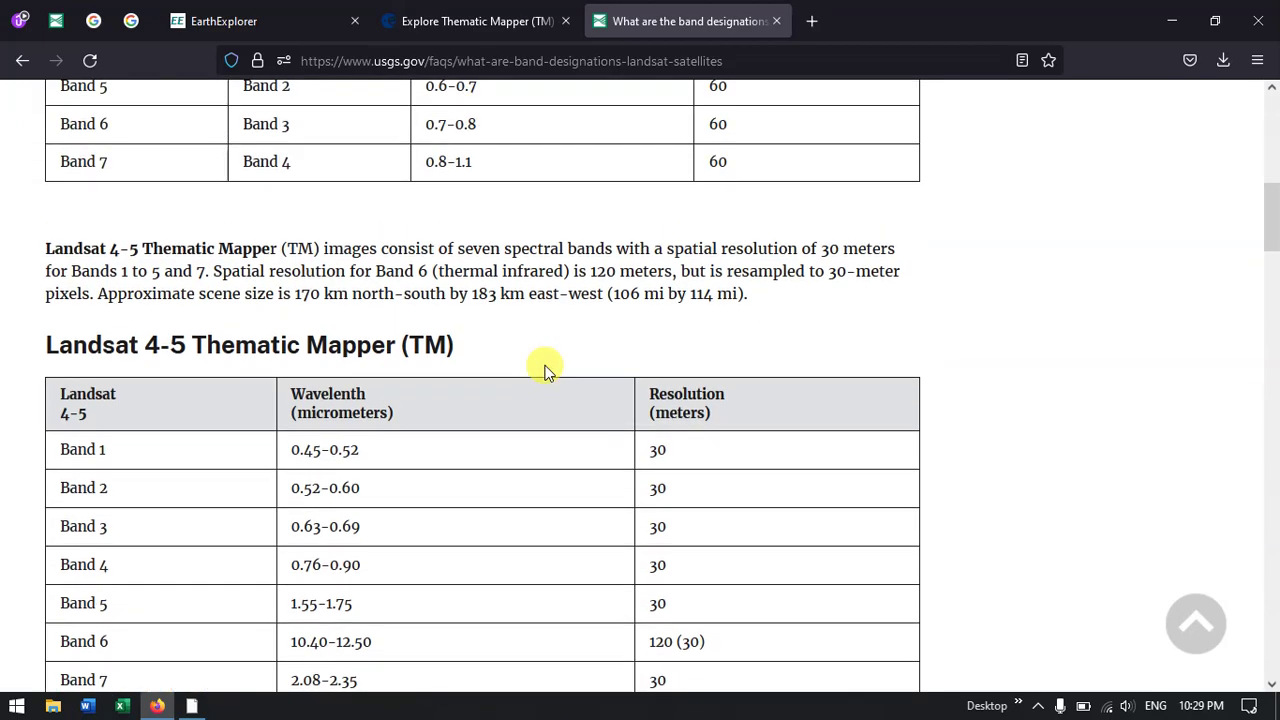
scroll(545, 370, "up", 6)
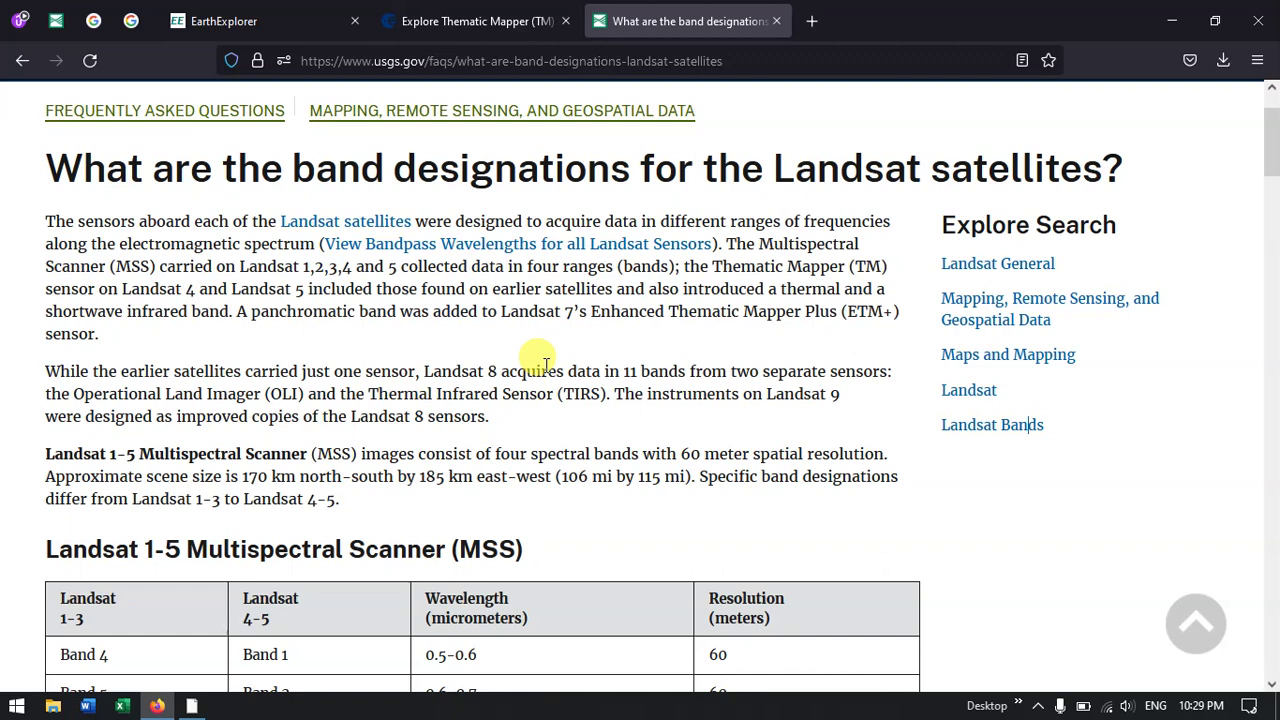
scroll(545, 365, "up", 1)
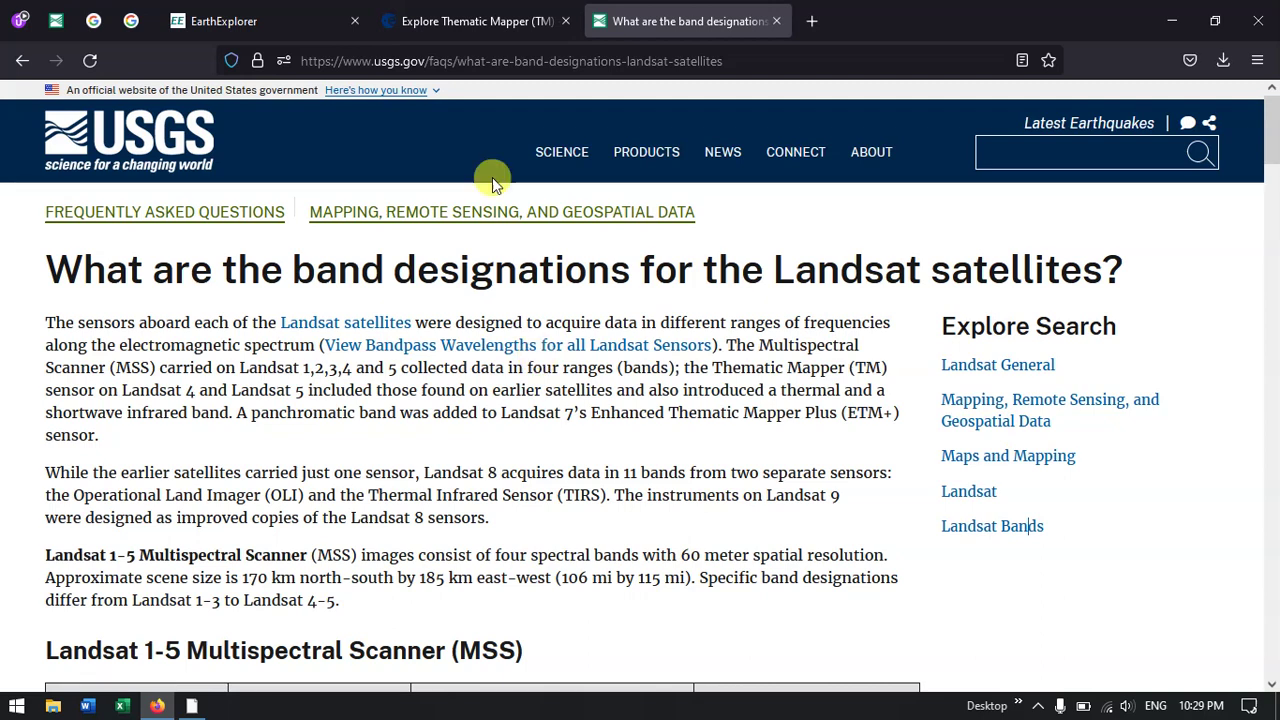
Step: Run a Google search for 'earthexplorer' in a new tab
left_click(810, 21)
left_click(396, 51)
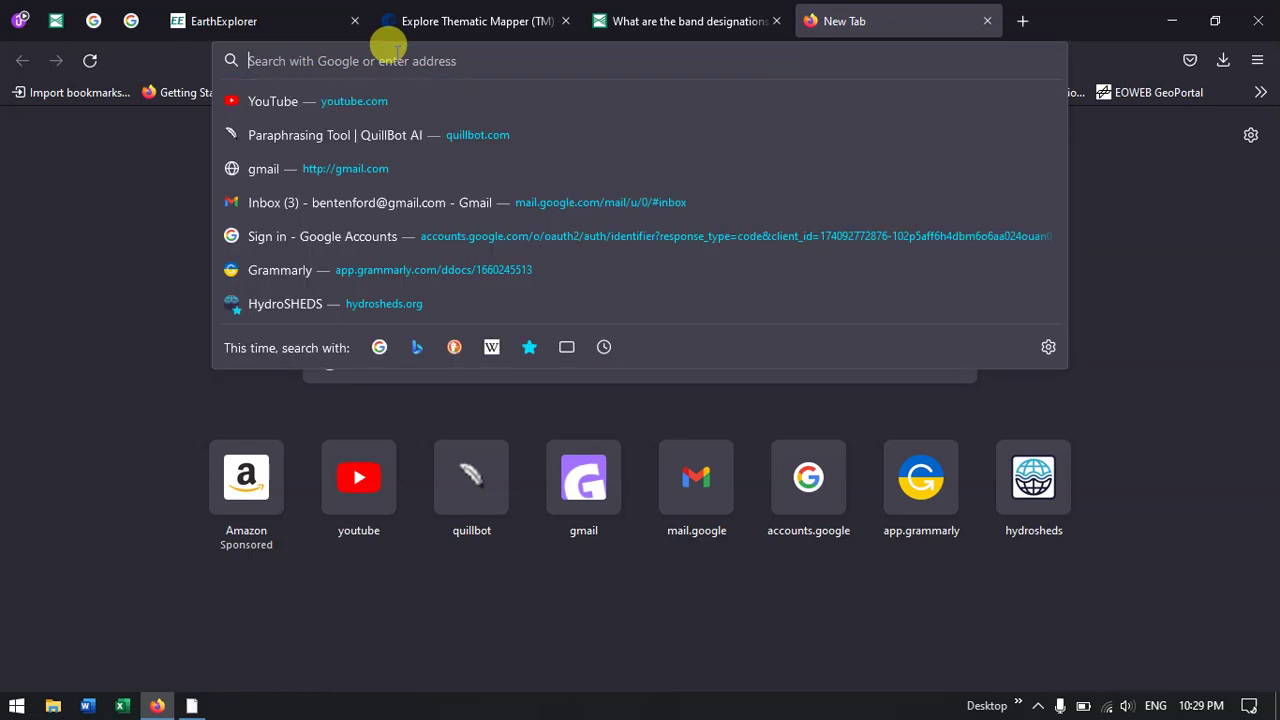
type("earth")
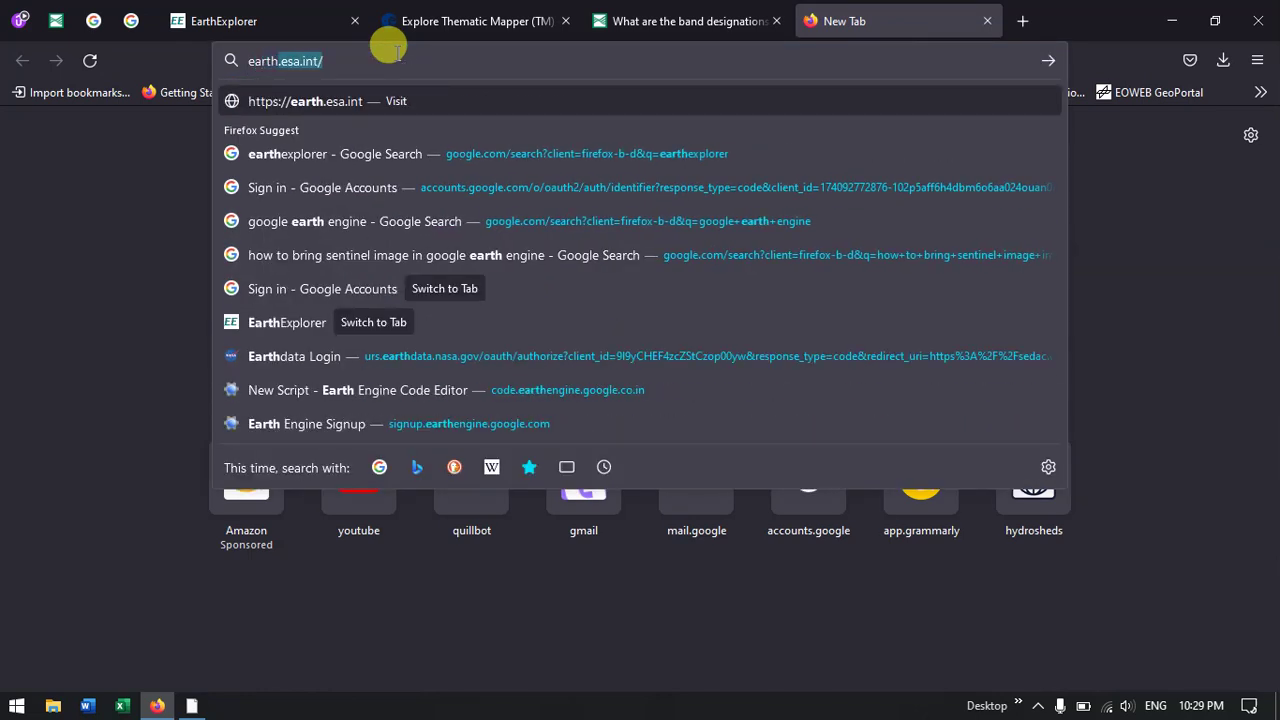
key("BackSpace")
type("ex")
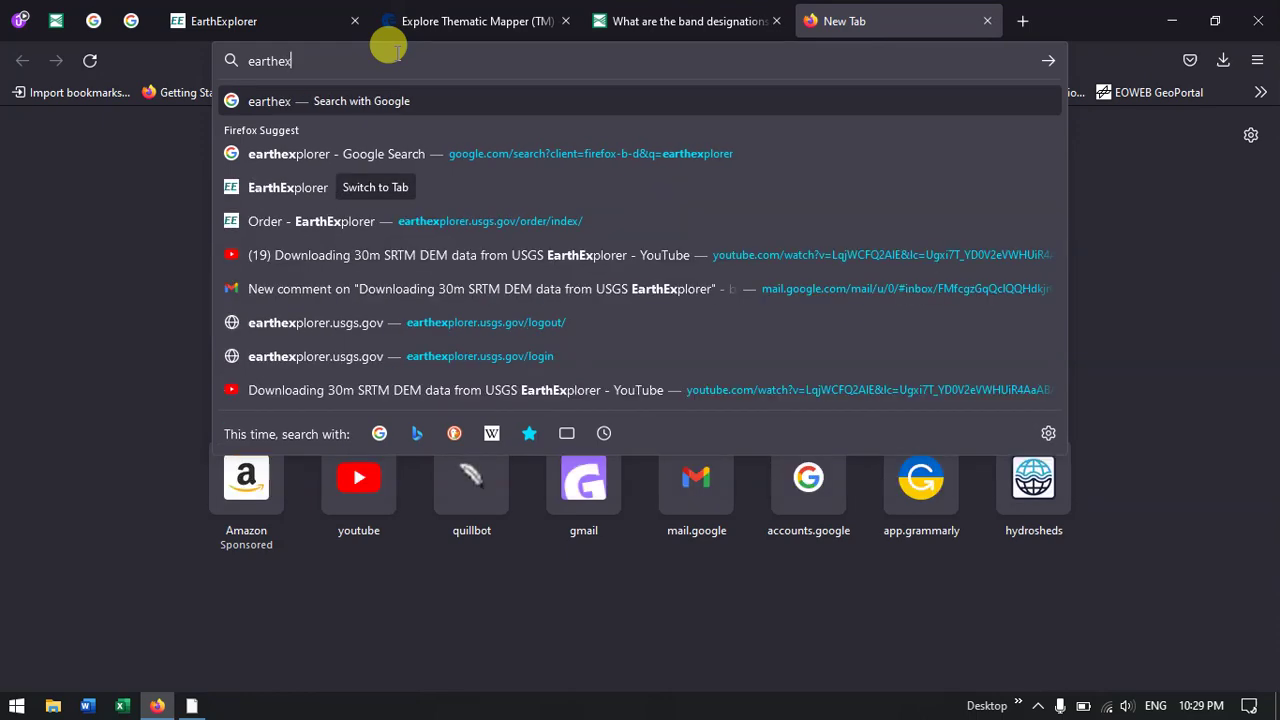
type("plorere")
key("Return")
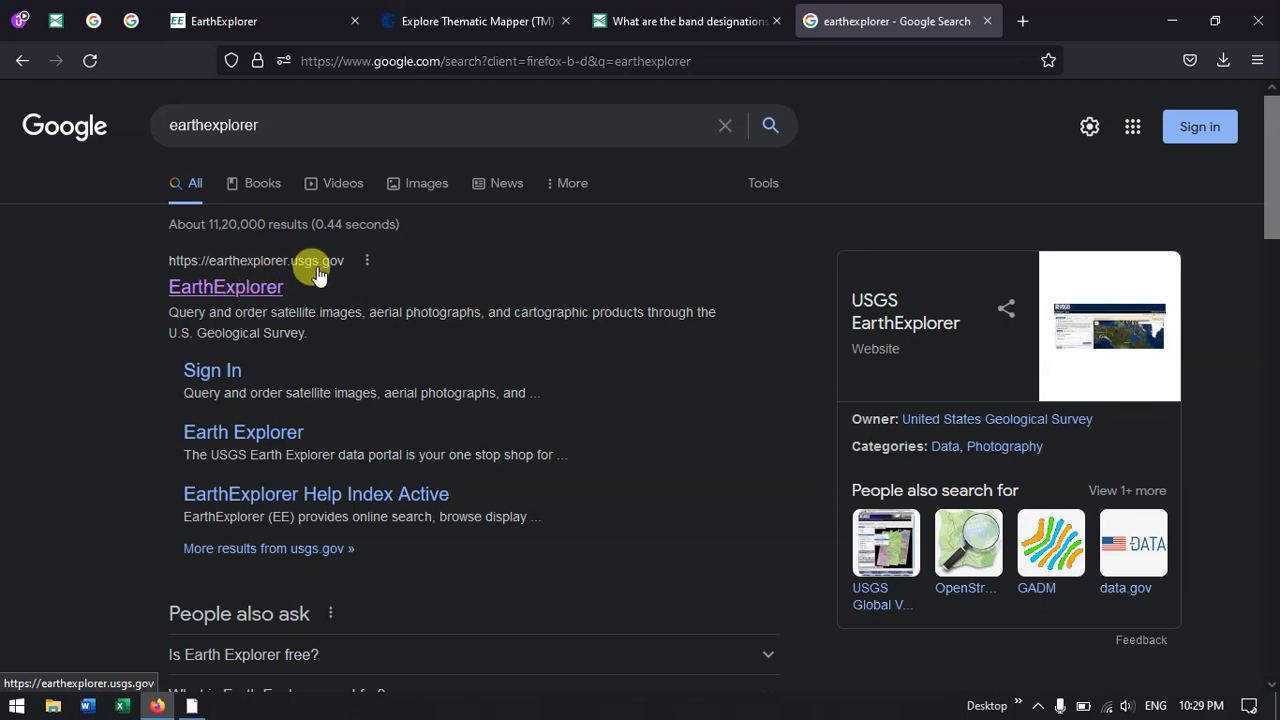
Step: Open EarthExplorer from the results and sign in with the saved USGS username and password
left_click(266, 298)
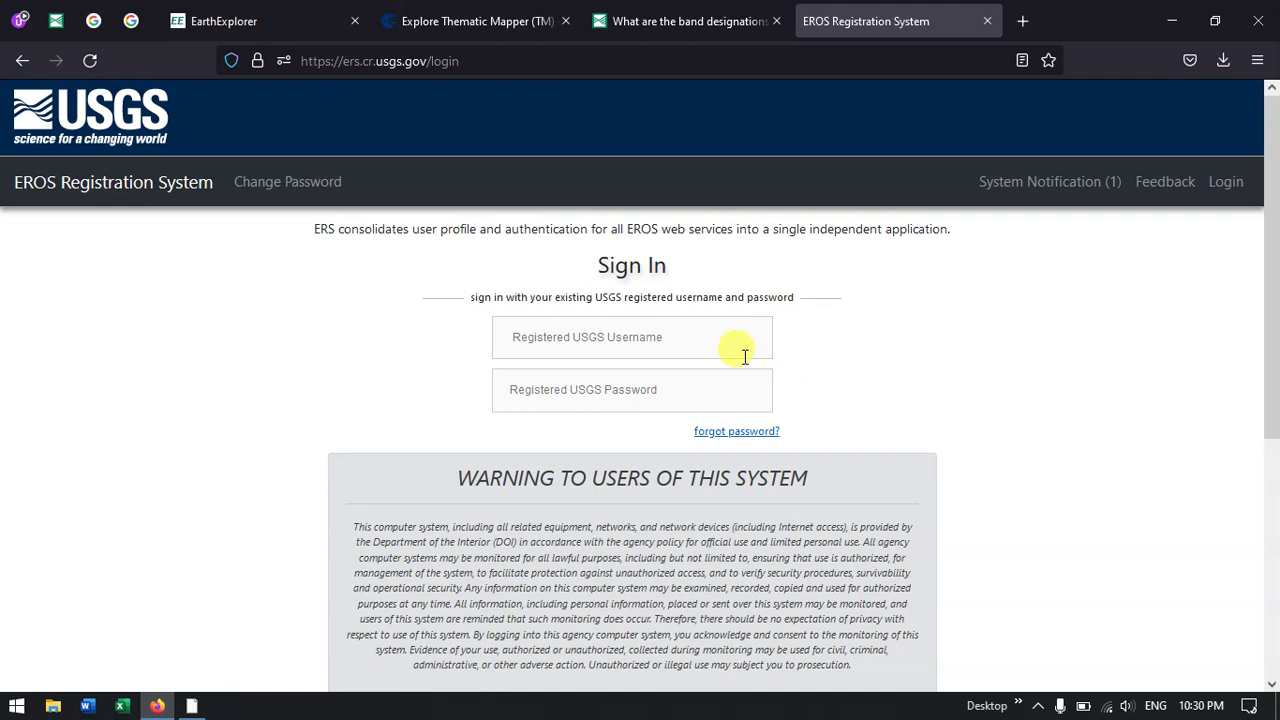
left_click(641, 337)
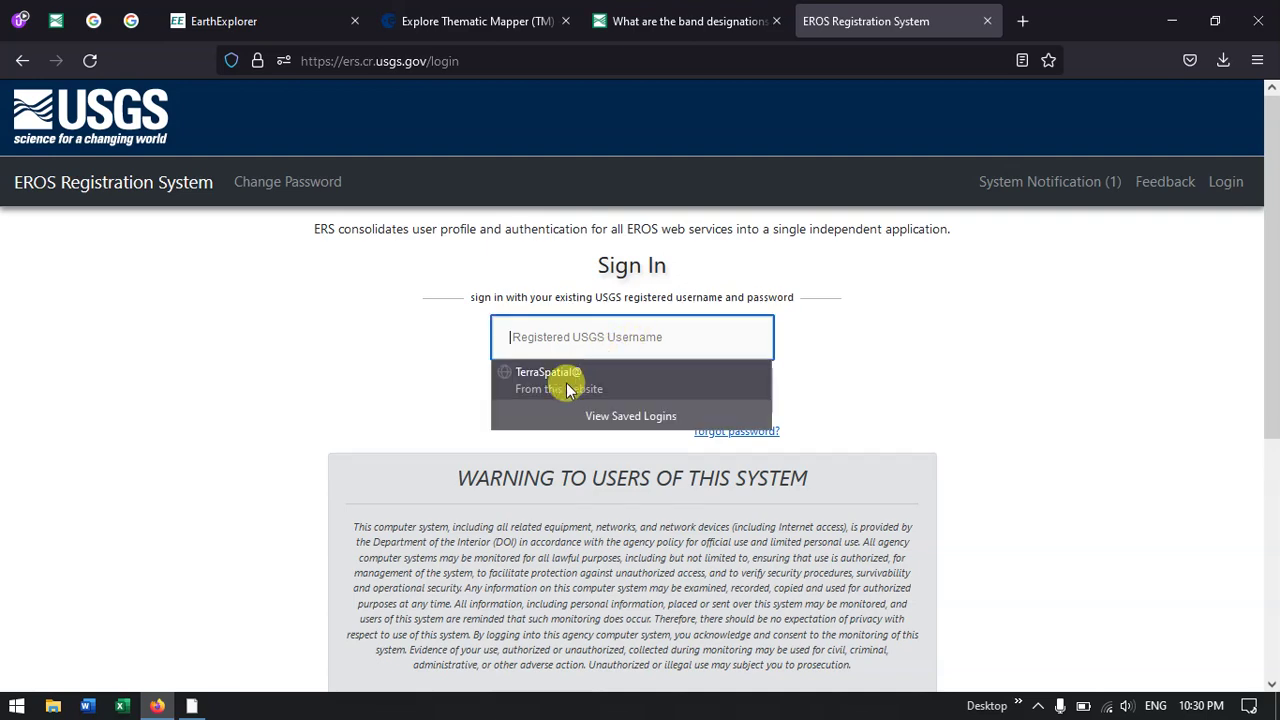
left_click(535, 385)
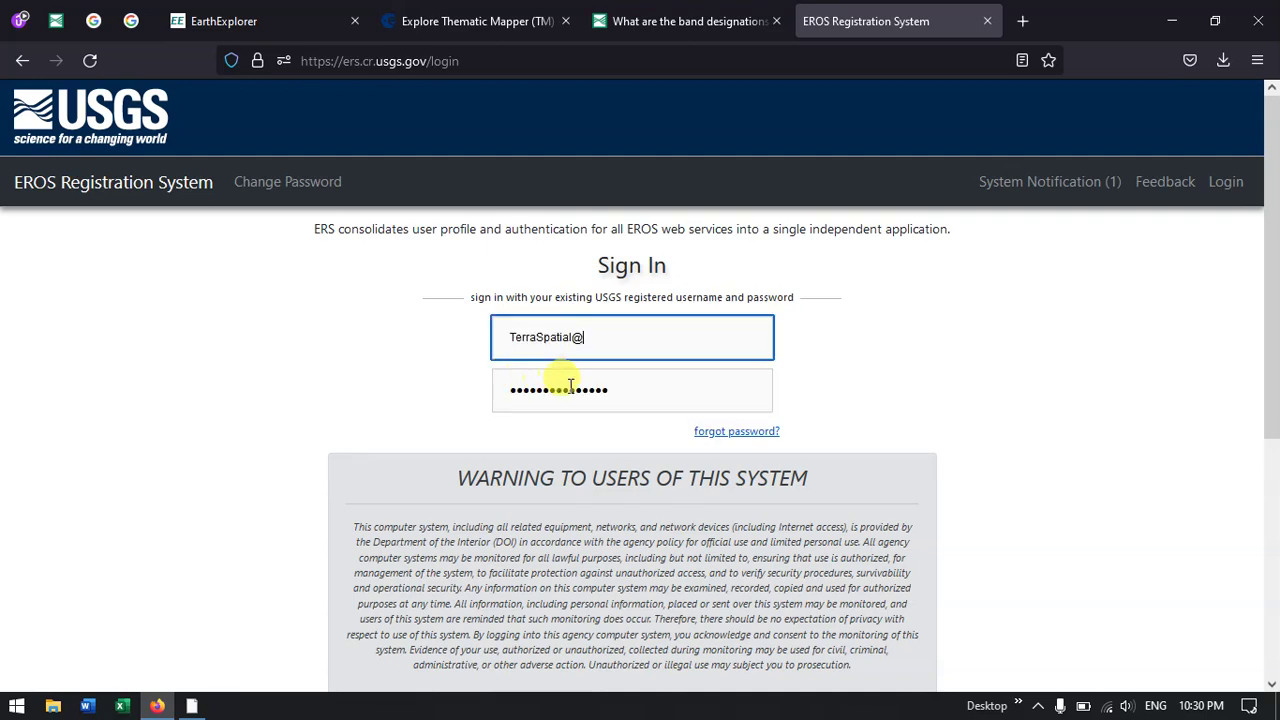
scroll(897, 370, "down", 3)
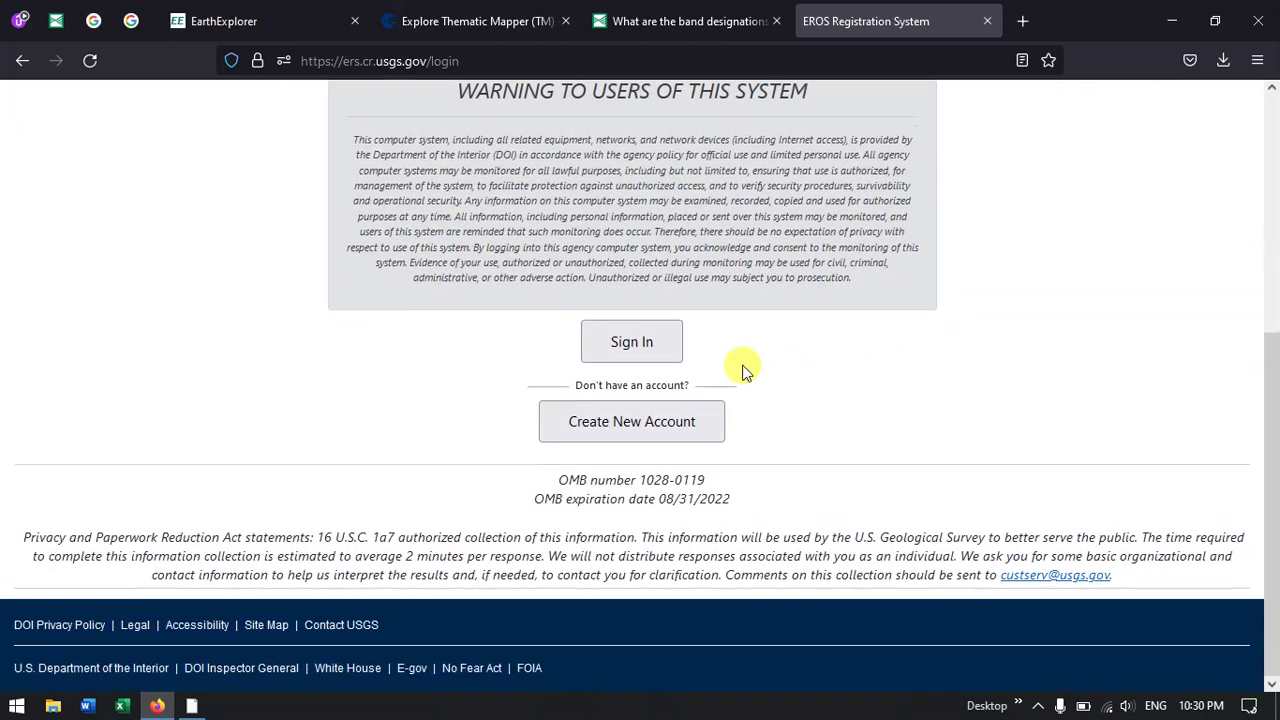
left_click(630, 355)
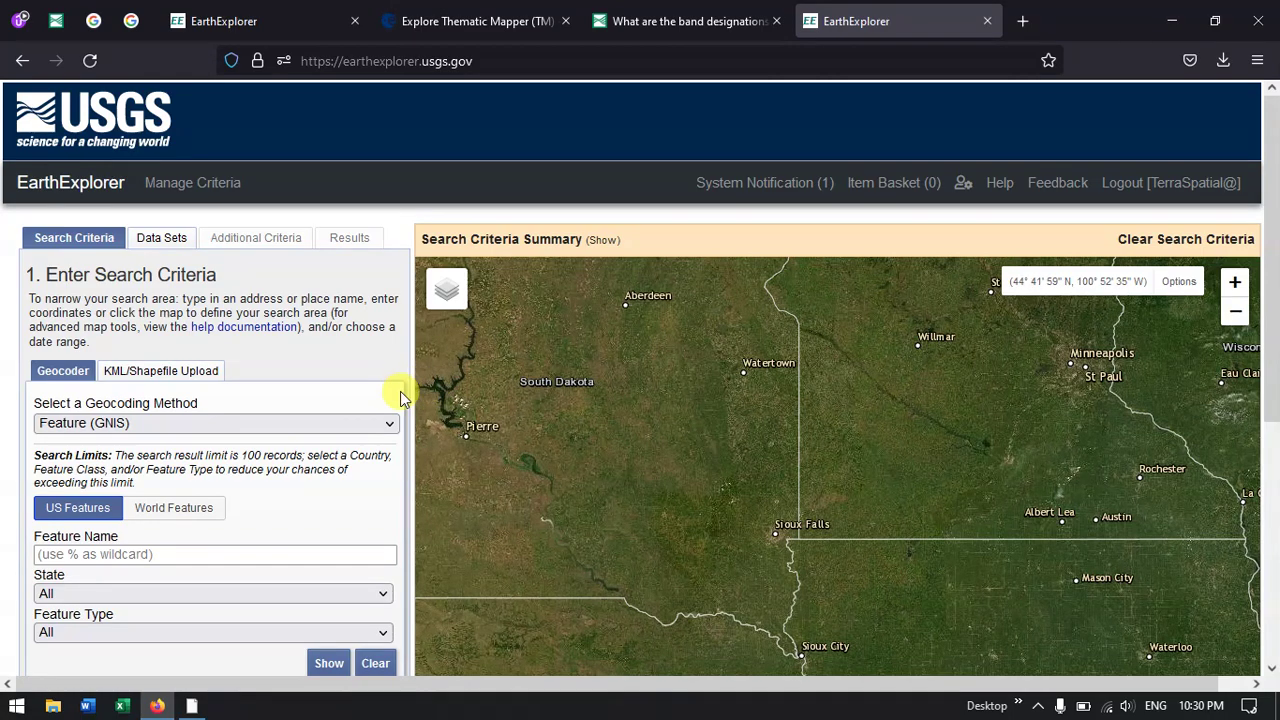
Step: Search World Features for 'chennai' to list Chennai, India at 13.0833, 80.2833
scroll(211, 333, "down", 2)
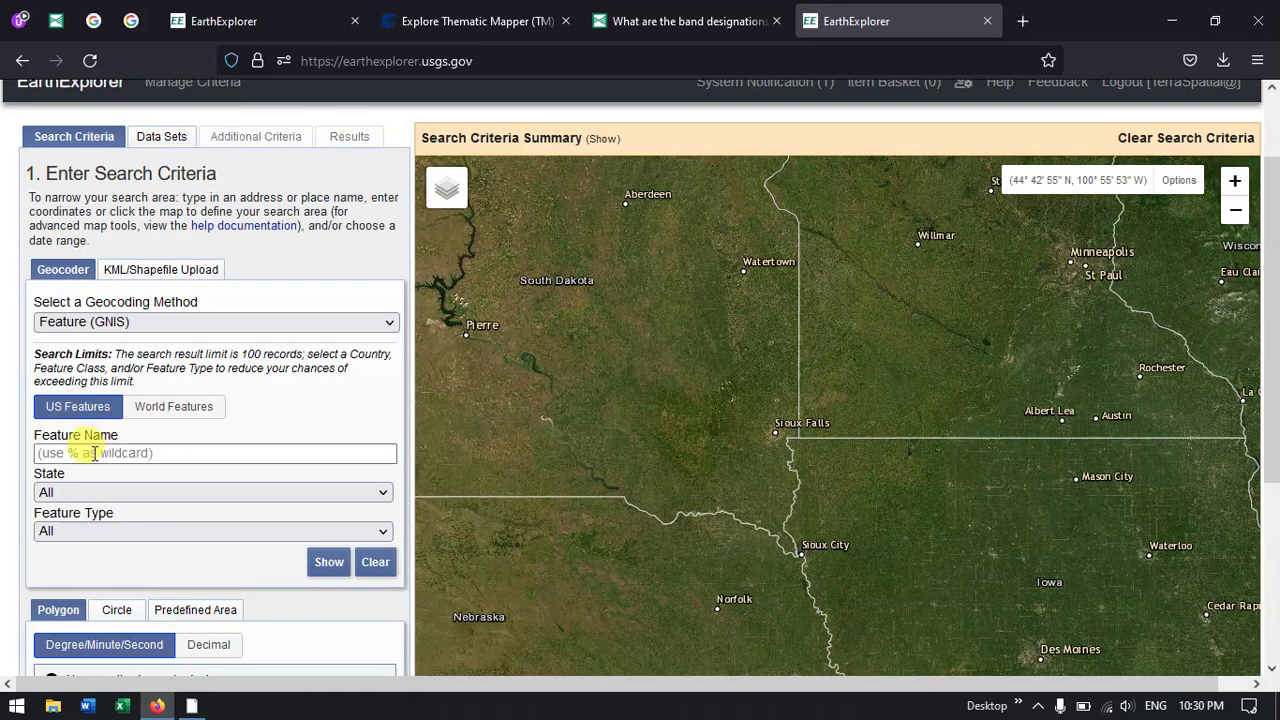
left_click(157, 410)
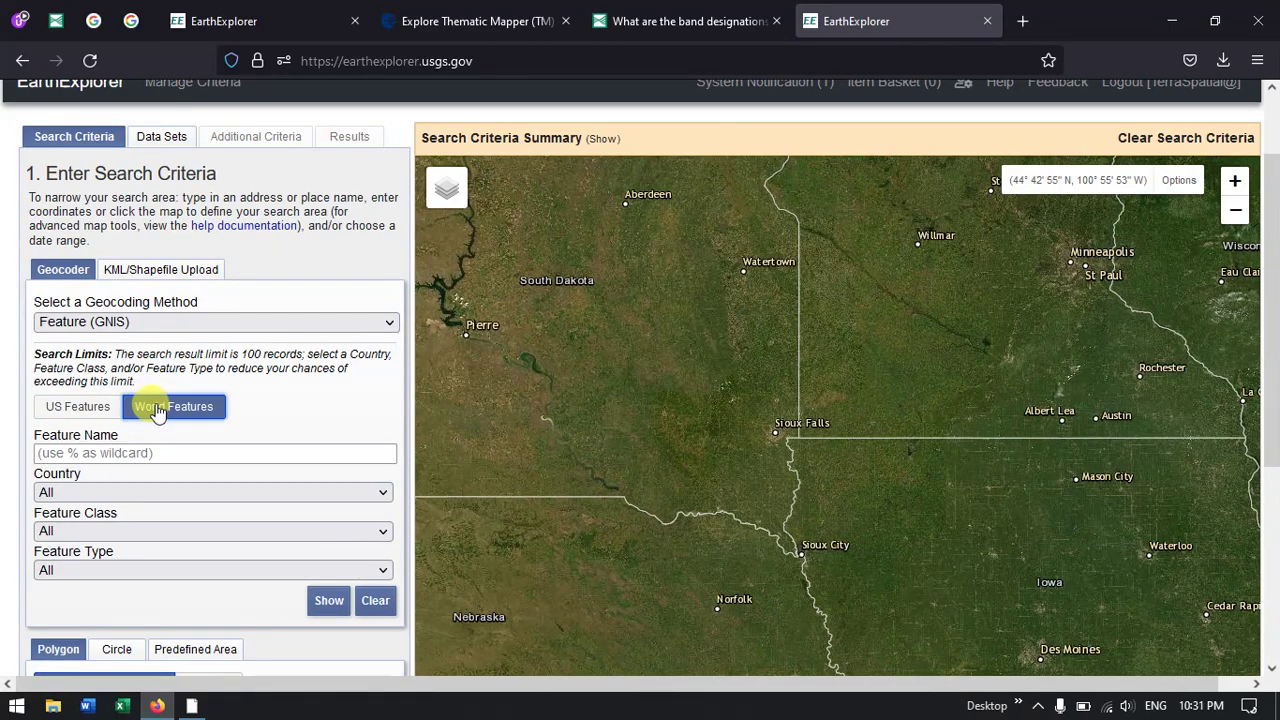
left_click(127, 450)
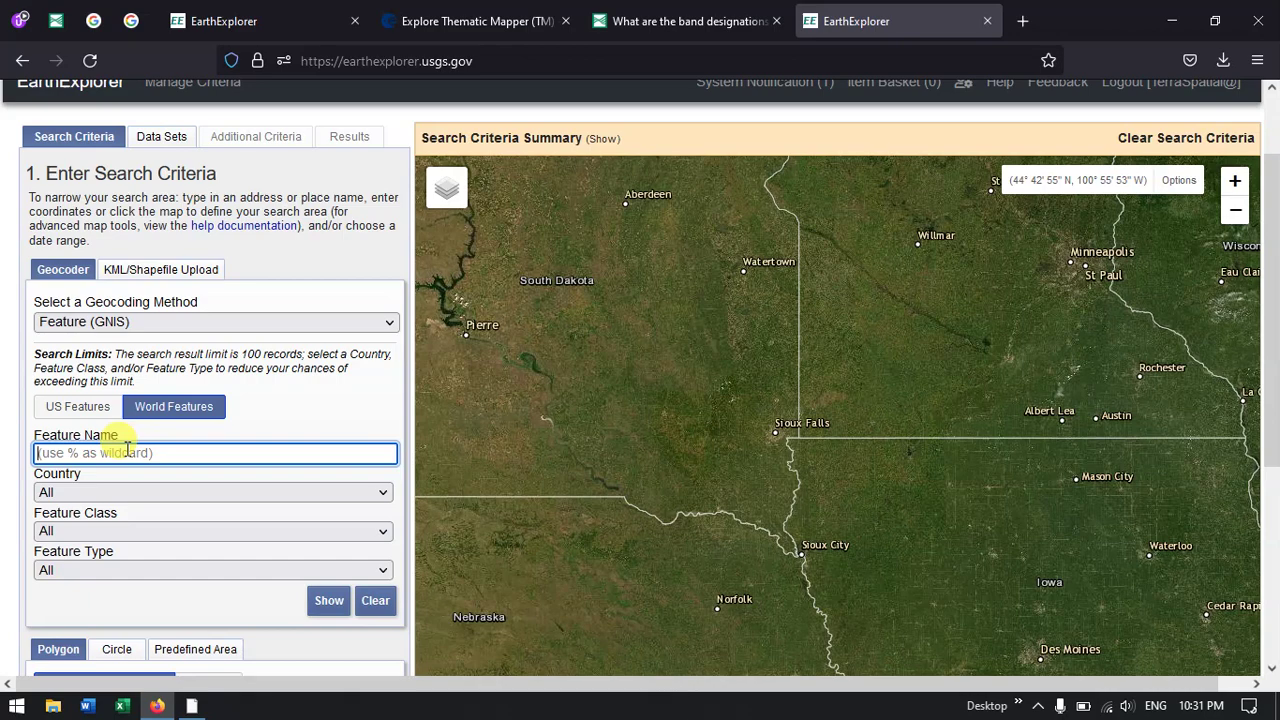
type("chennai")
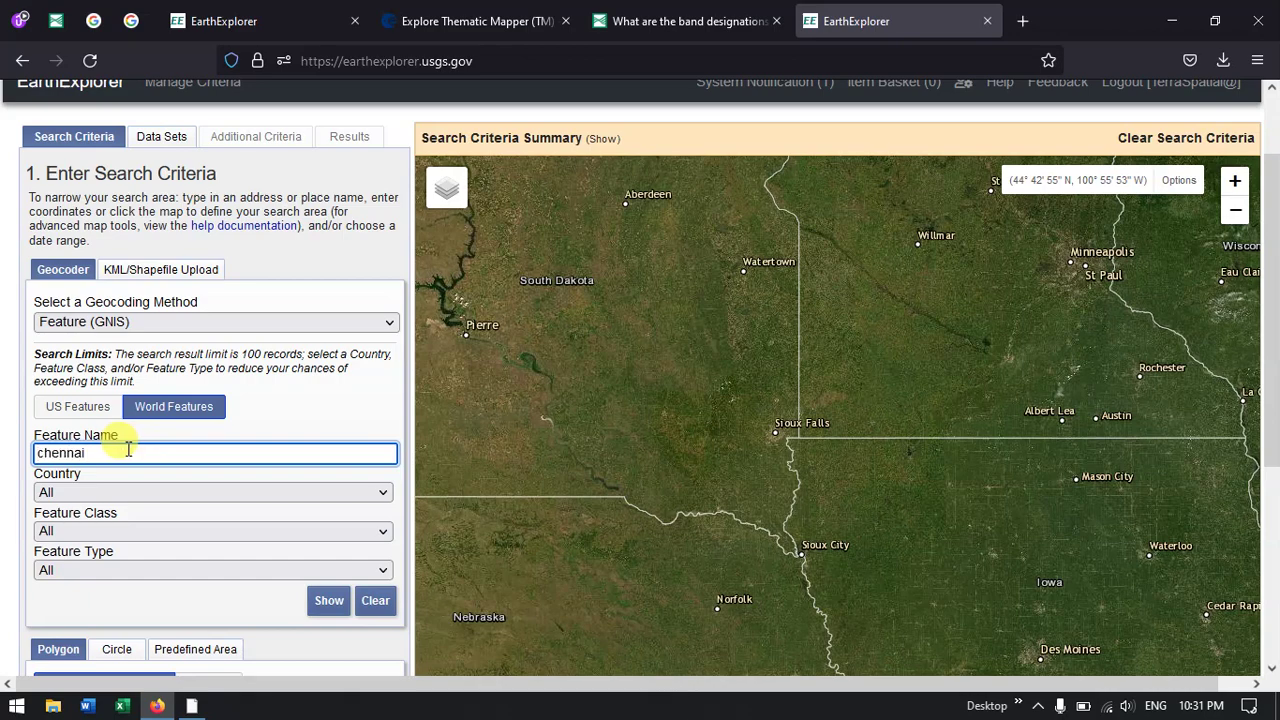
left_click(329, 603)
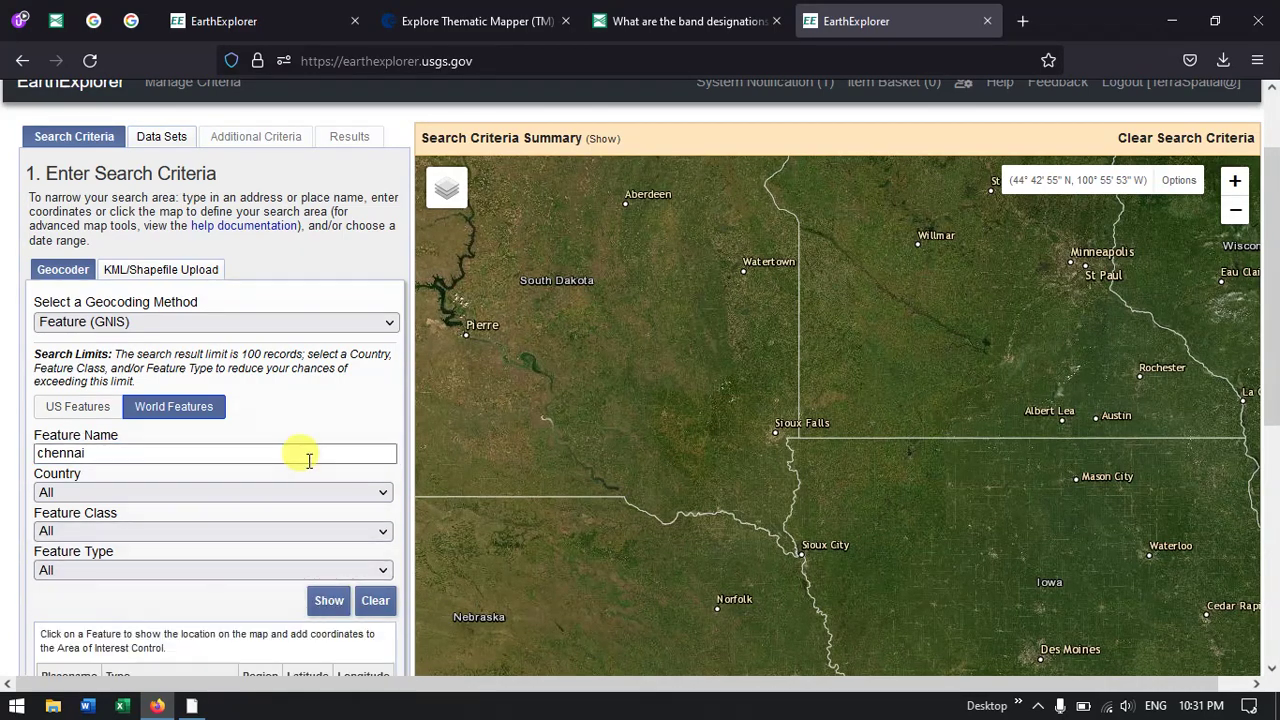
scroll(309, 460, "down", 2)
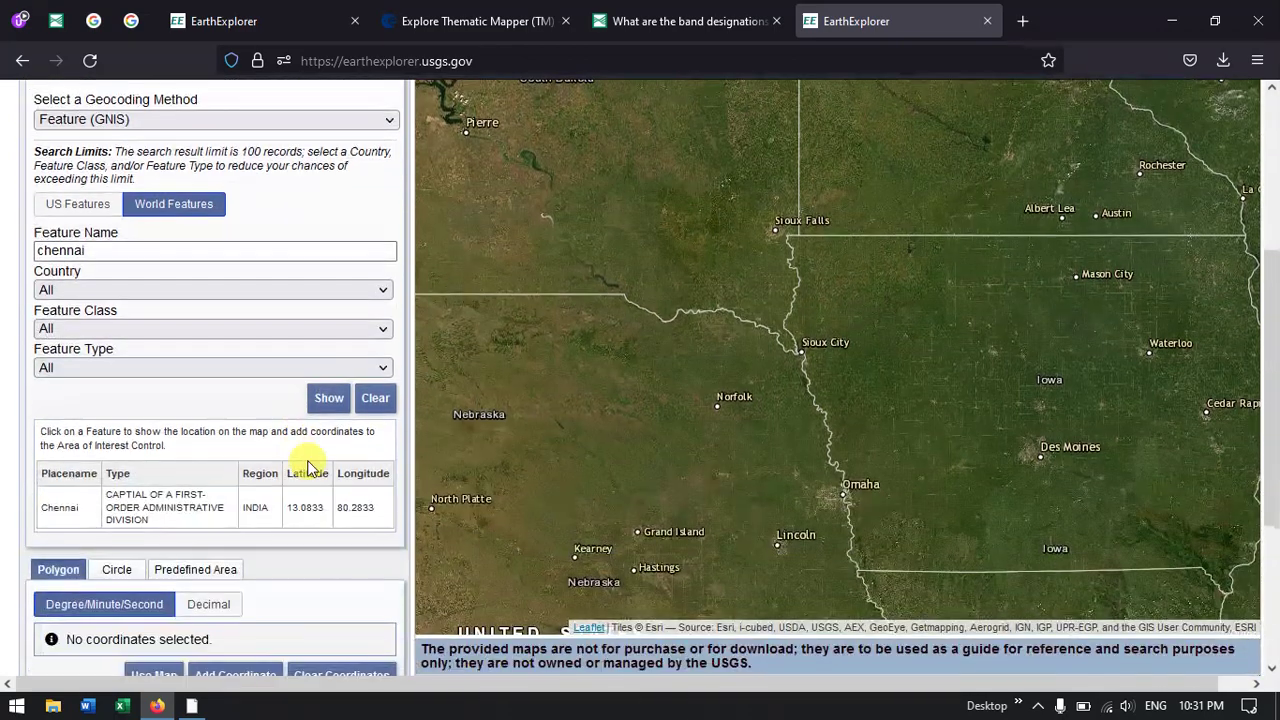
Step: Mark Chennai on the map, then delete its point coordinate
left_click(59, 512)
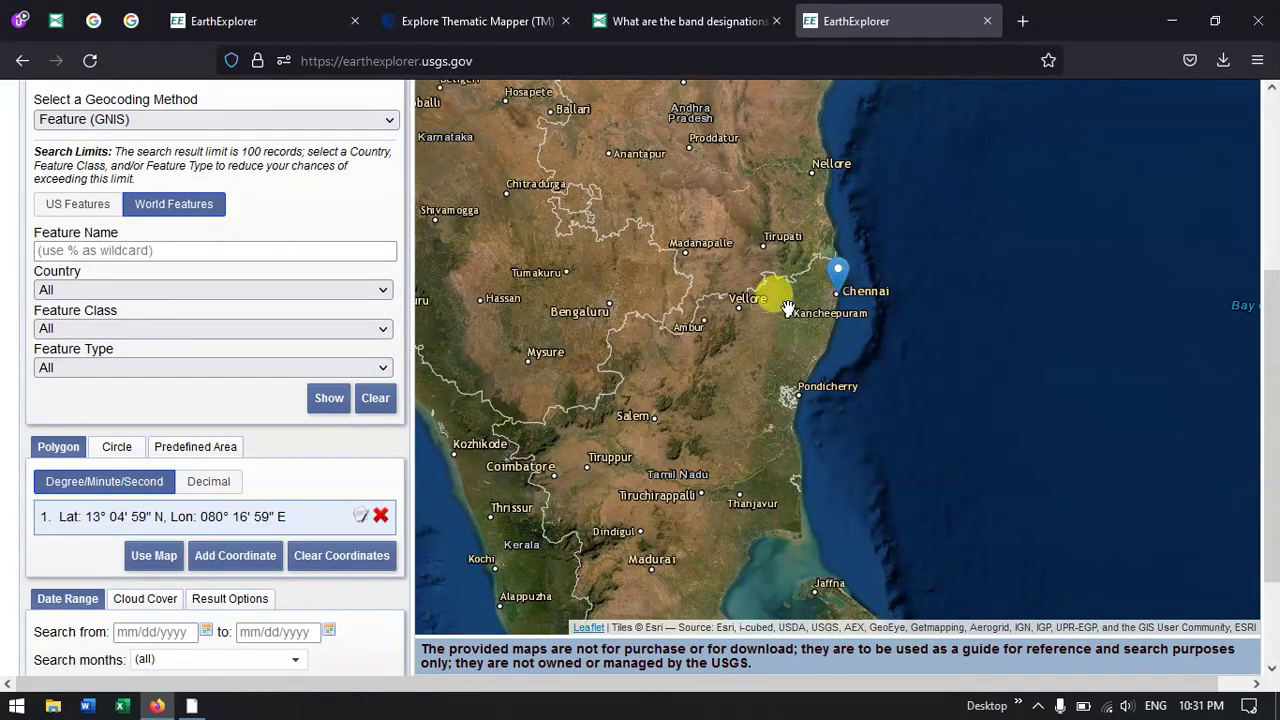
scroll(871, 240, "up", 2)
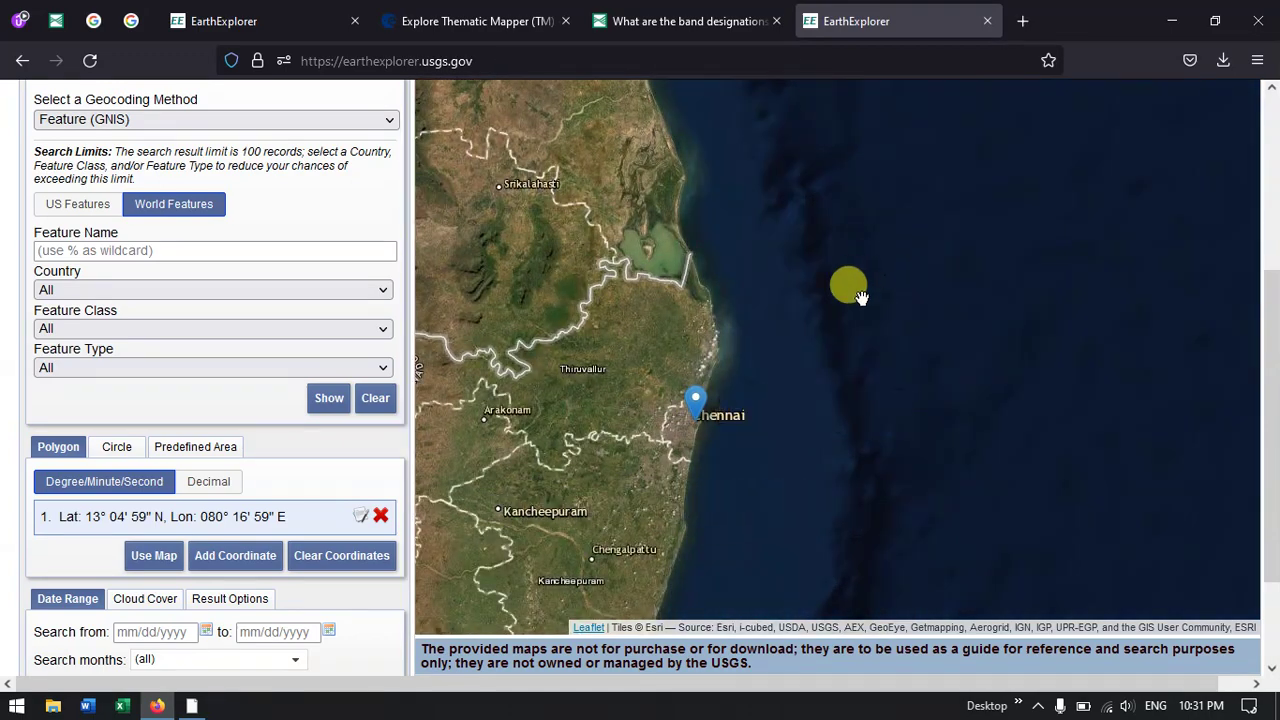
scroll(831, 320, "down", 2)
scroll(811, 318, "up", 2)
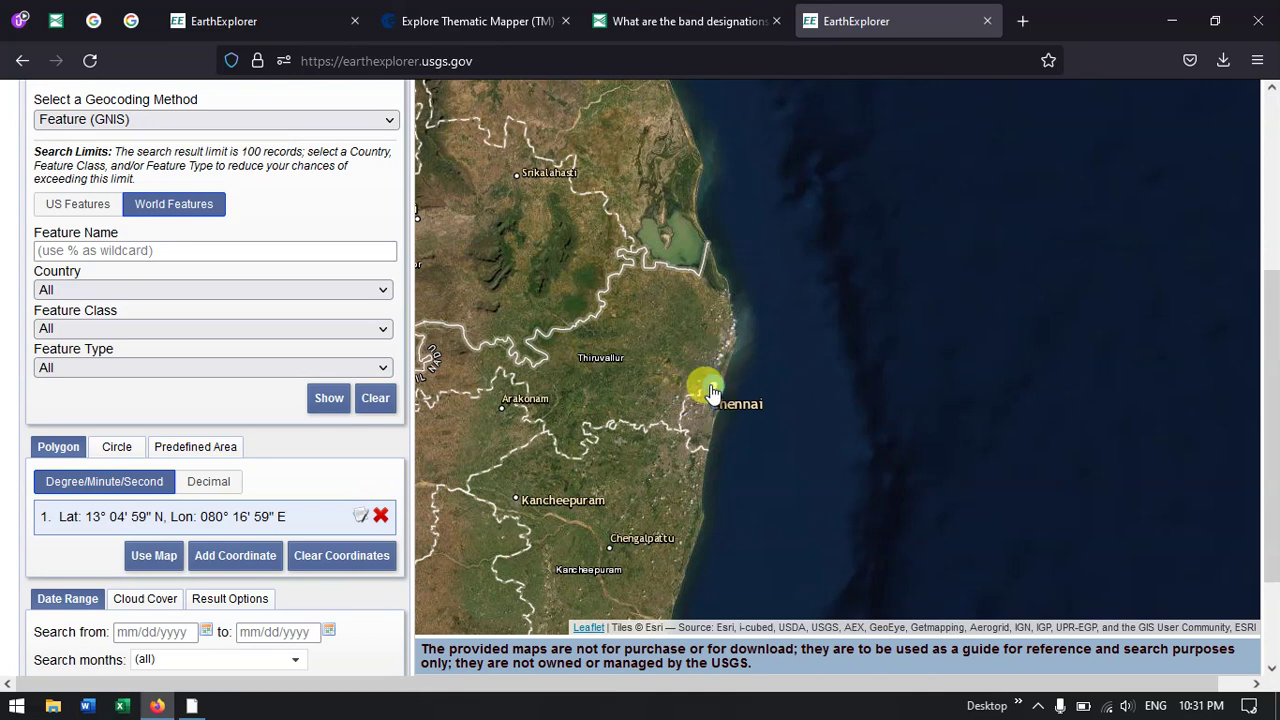
left_click(381, 515)
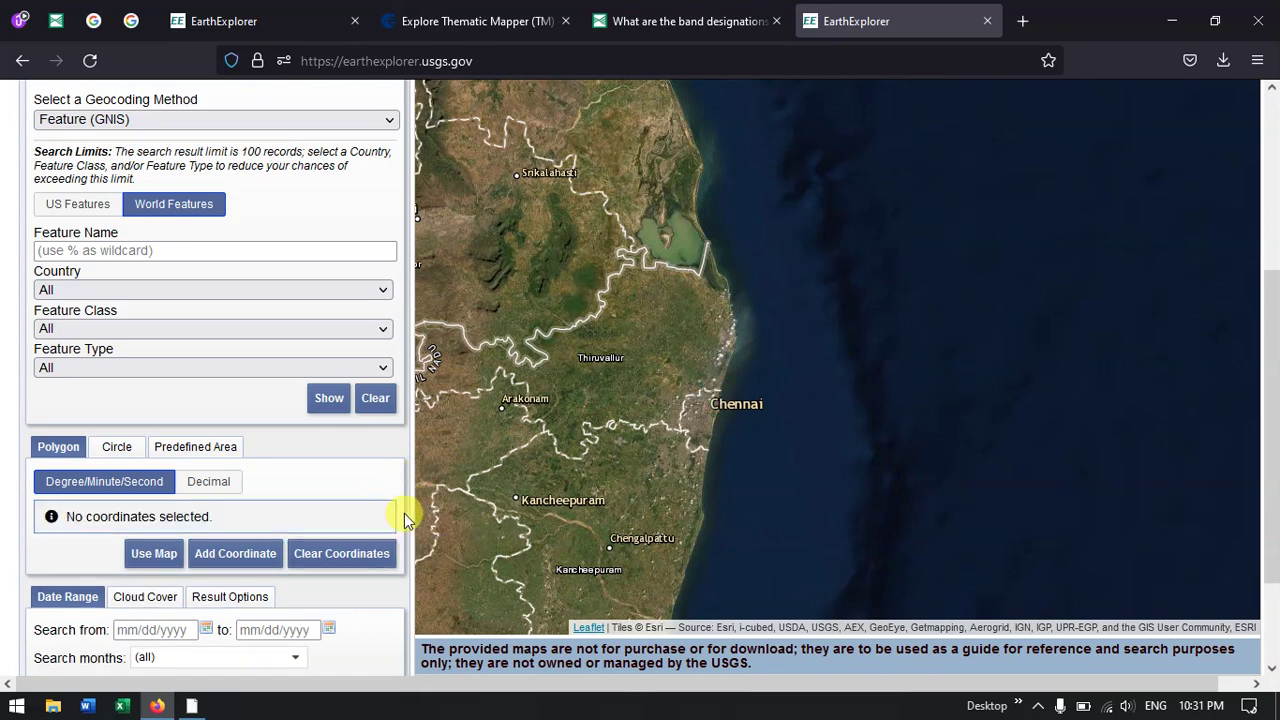
Step: Draw a four-corner polygon from Thiruvallur over the sea to Kancheepuram, redoing the fourth corner
left_click(651, 343)
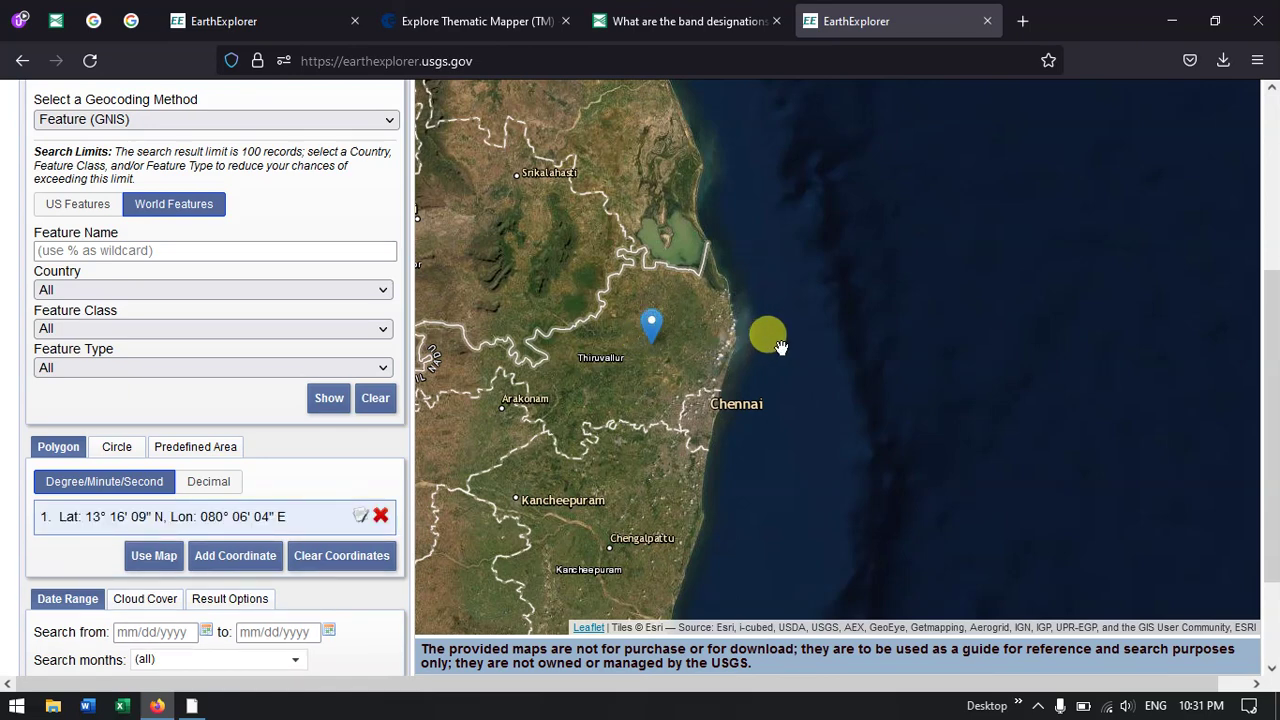
left_click(787, 343)
left_click(763, 486)
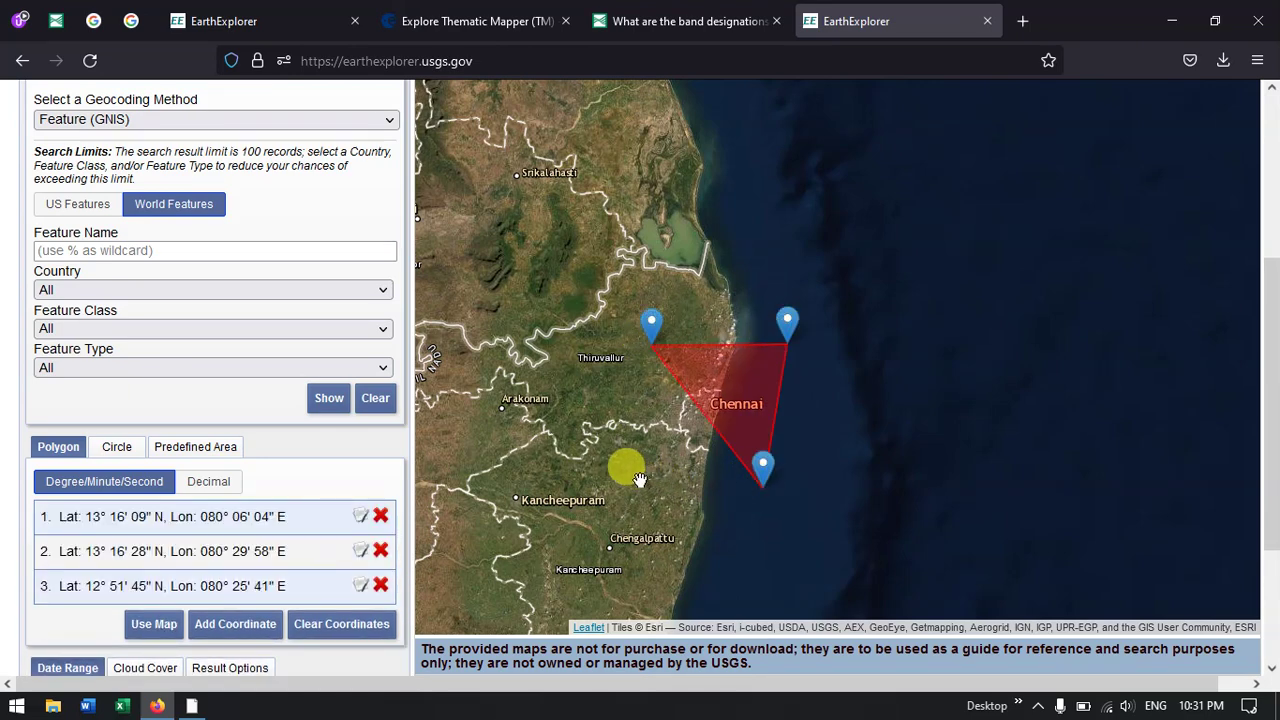
left_click(640, 477)
mouse_move(640, 478)
left_mouse_down()
mouse_move(617, 450)
mouse_move(625, 467)
left_mouse_up()
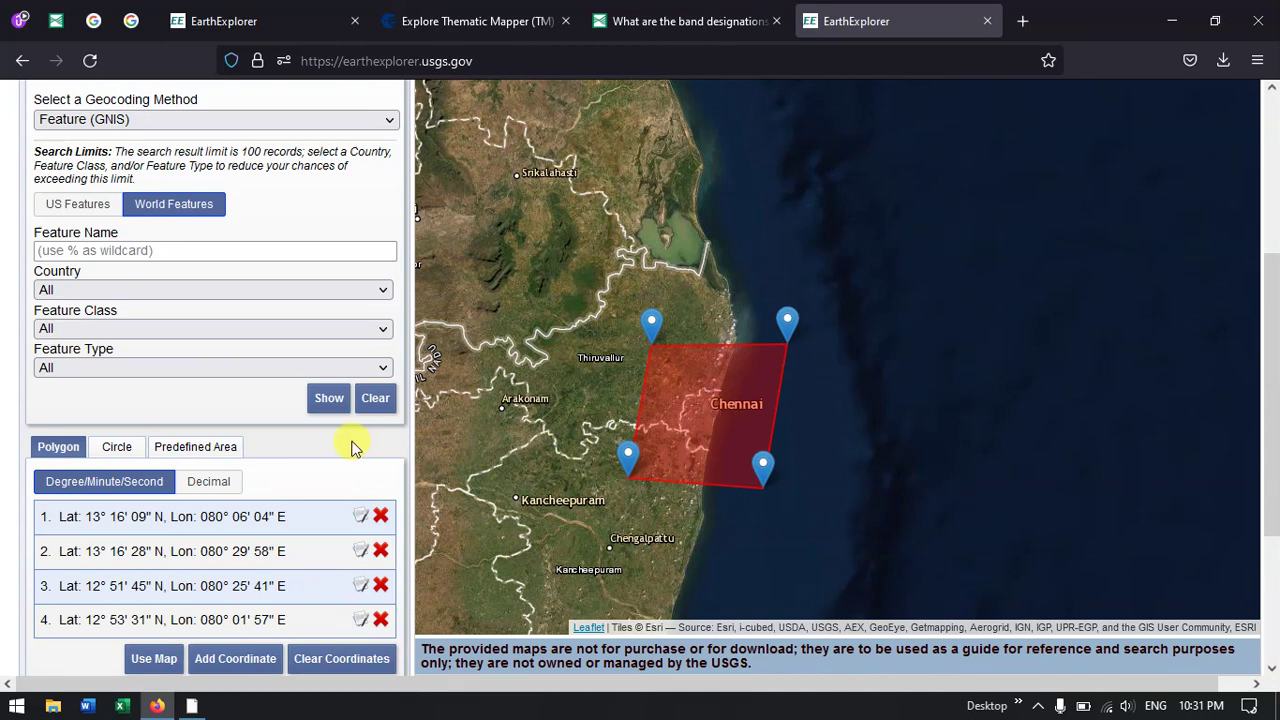
scroll(380, 470, "down", 1)
left_click(379, 518)
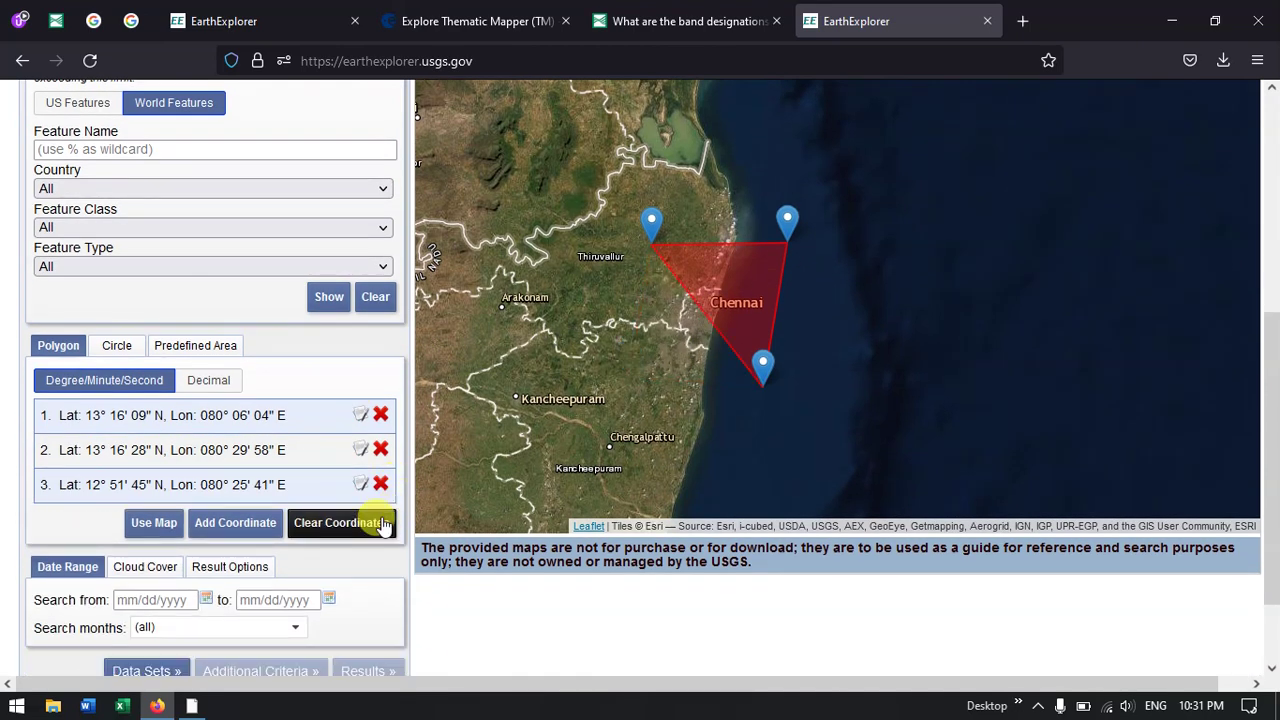
left_click(632, 372)
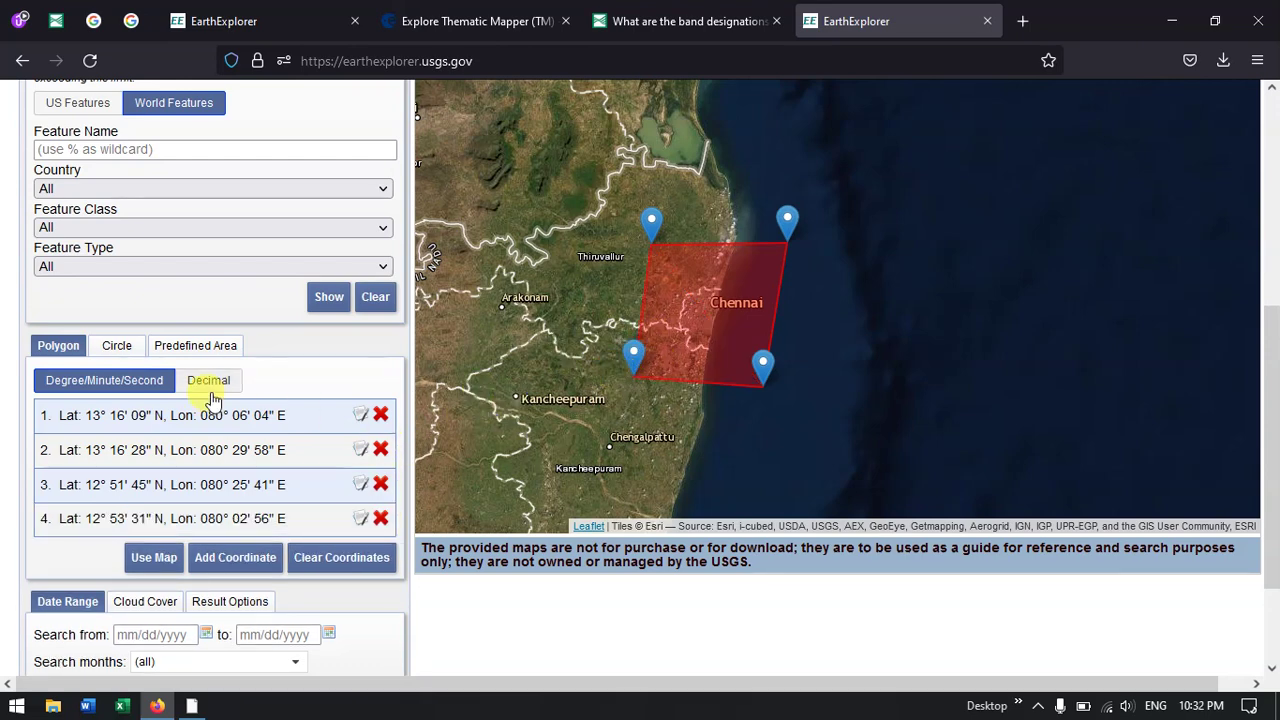
scroll(211, 395, "down", 3)
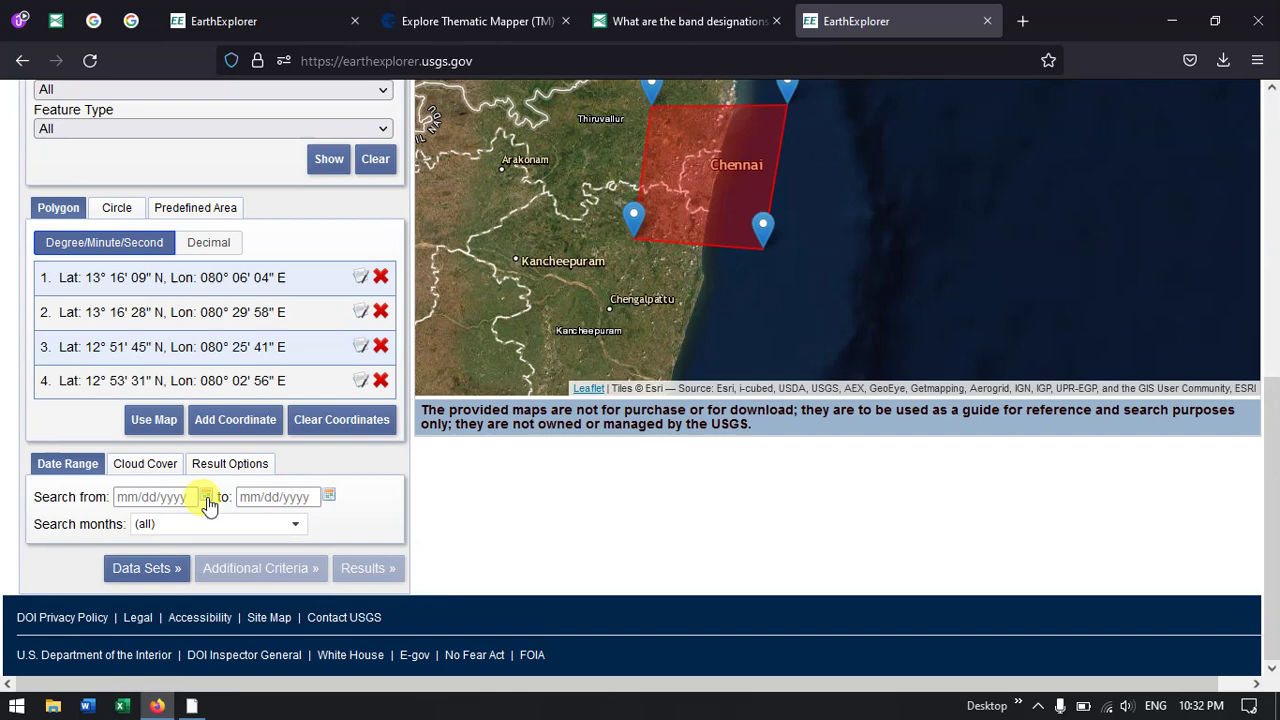
Step: Set the search start date to 01/01/1993
left_click(206, 497)
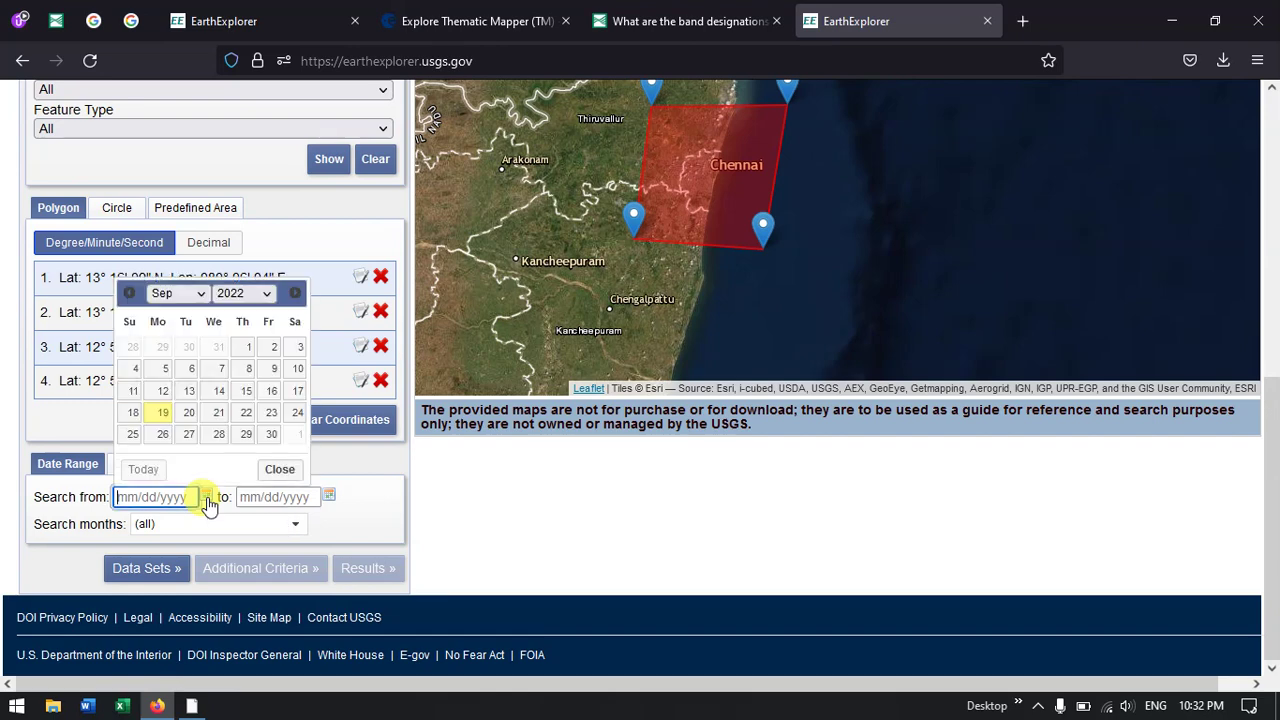
left_click(245, 293)
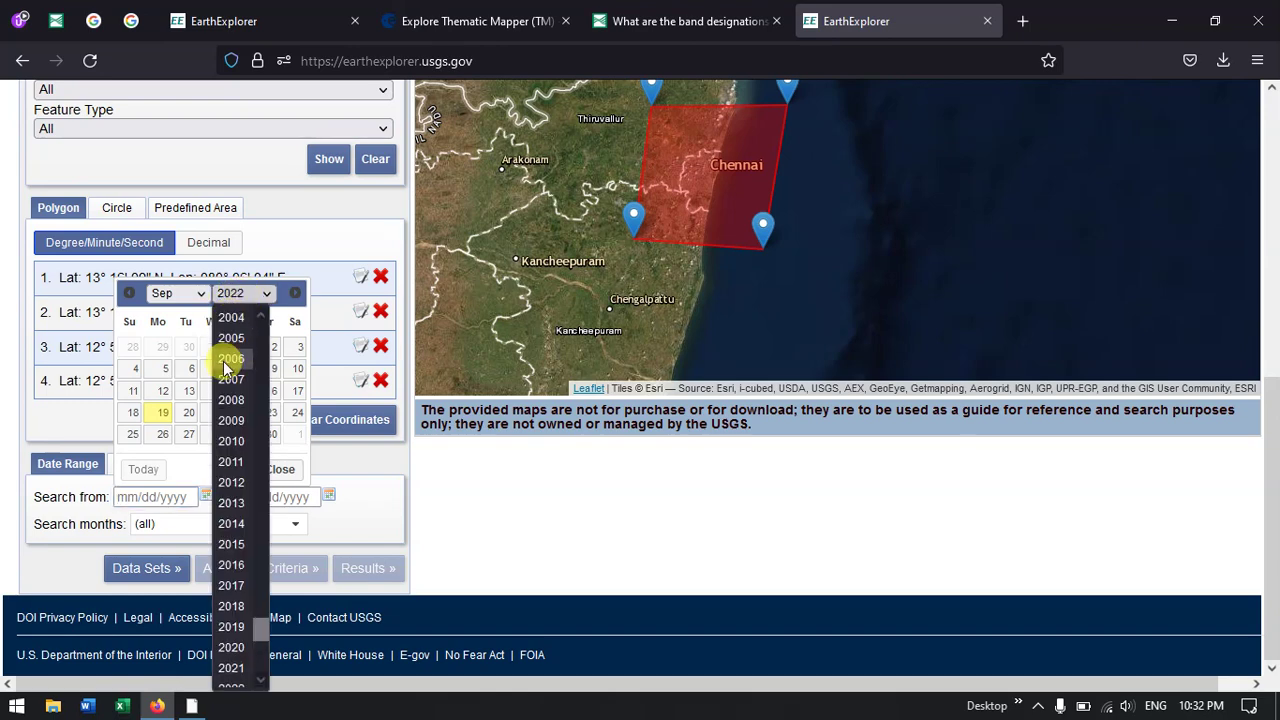
scroll(228, 368, "up", 4)
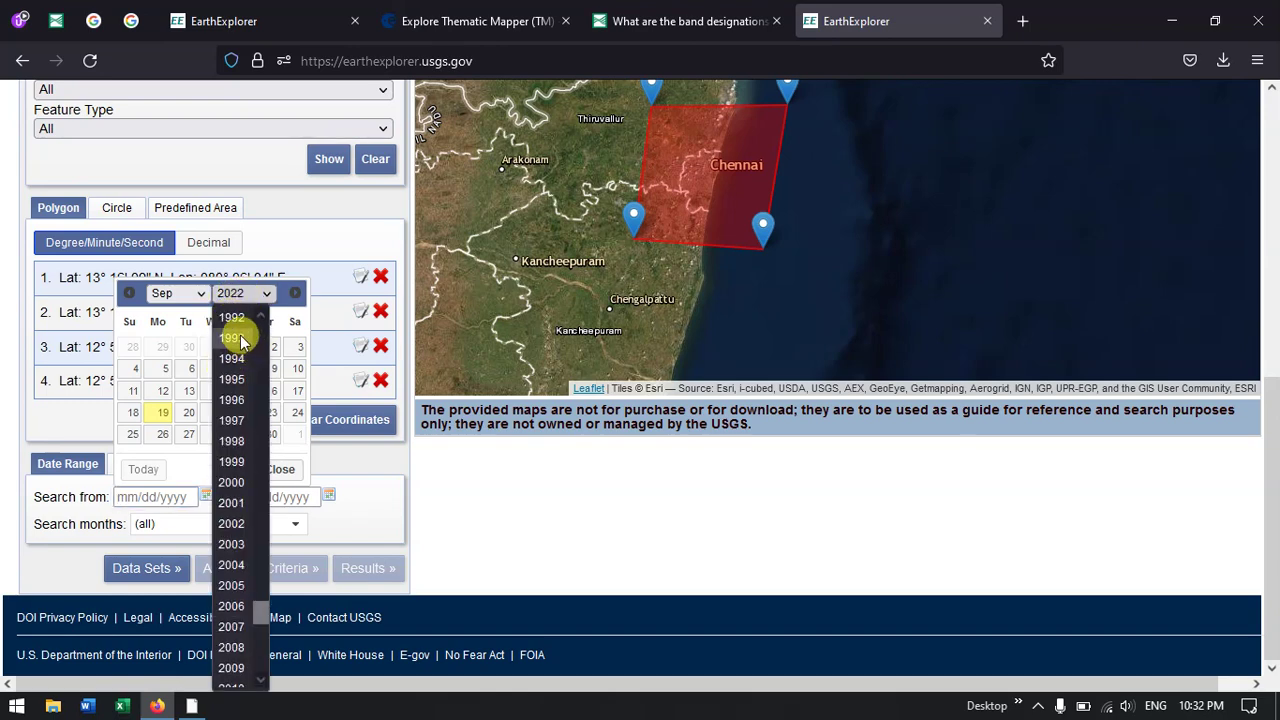
left_click(240, 340)
left_click(183, 294)
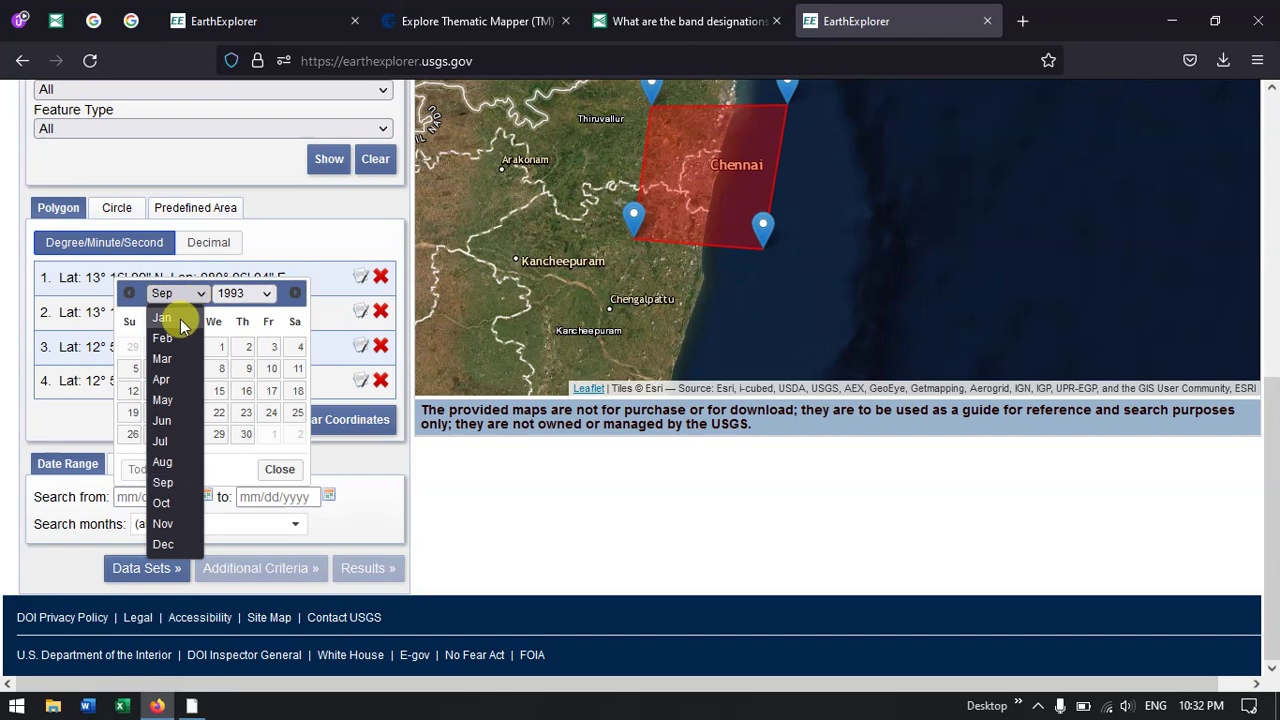
left_click(183, 326)
left_click(270, 348)
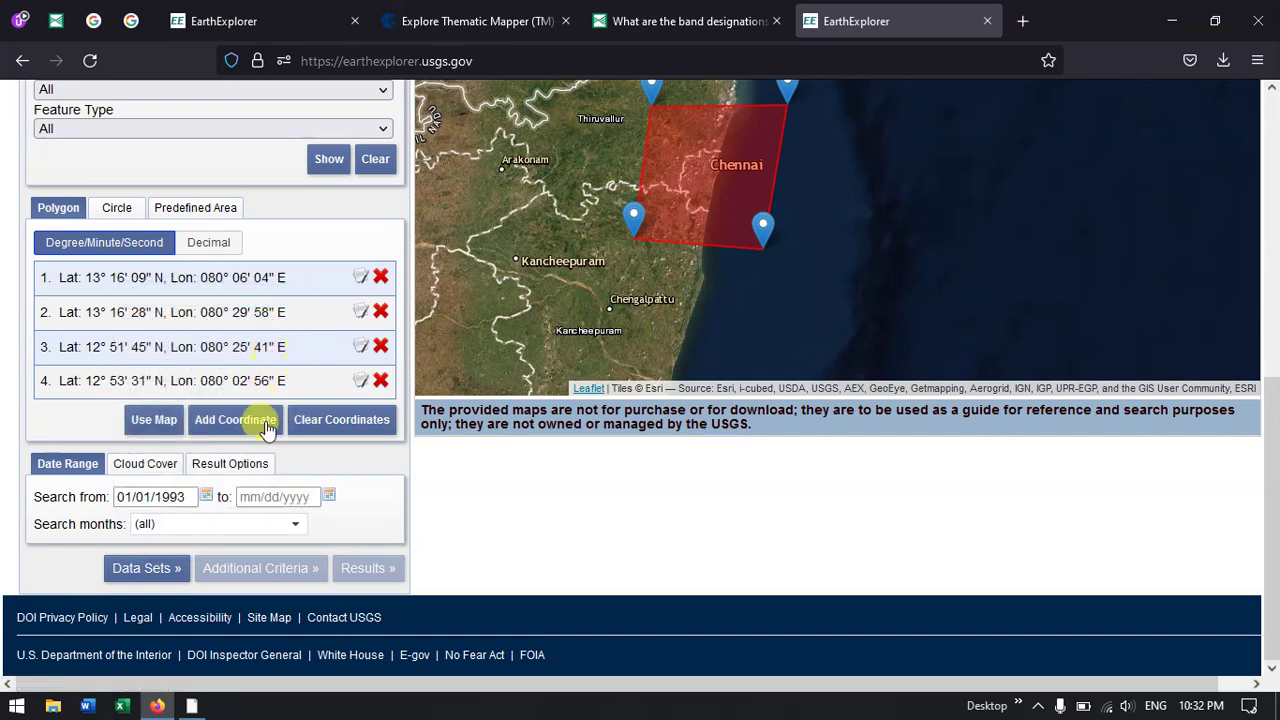
Step: Set the search end date to 12/31/1995
left_click(329, 497)
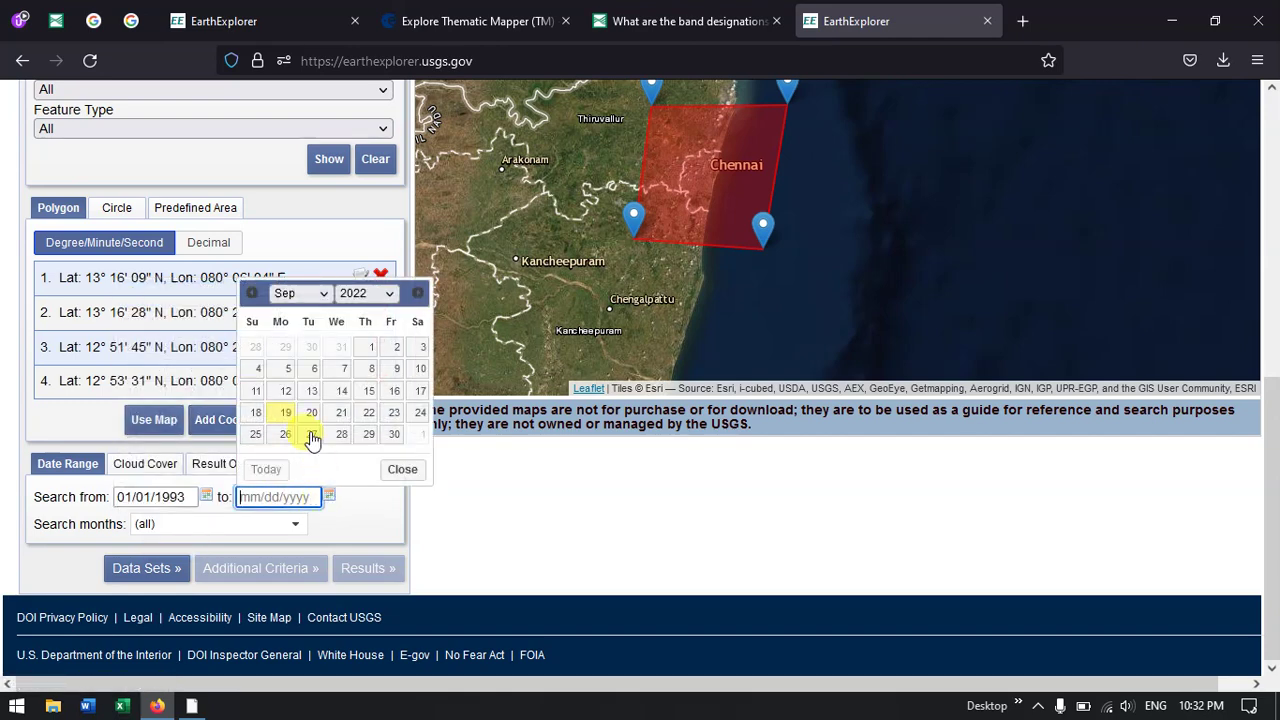
left_click(355, 294)
scroll(358, 370, "up", 3)
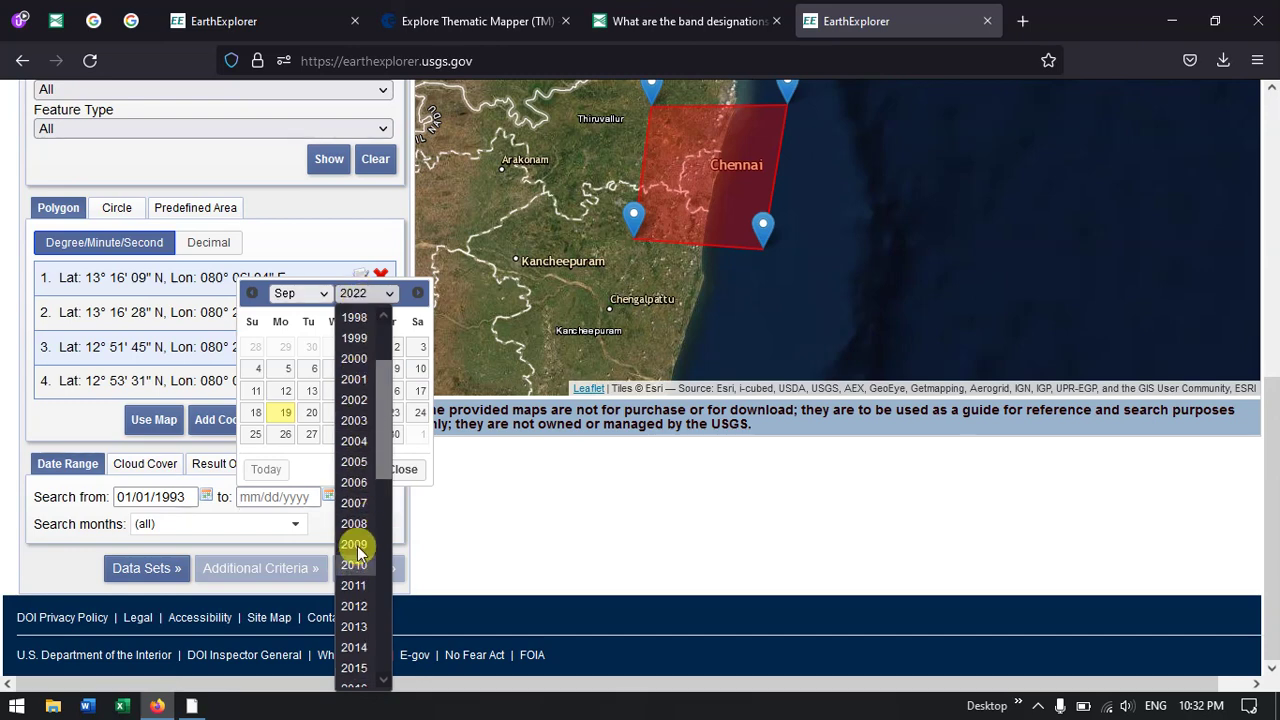
scroll(350, 475, "up", 2)
left_click(354, 358)
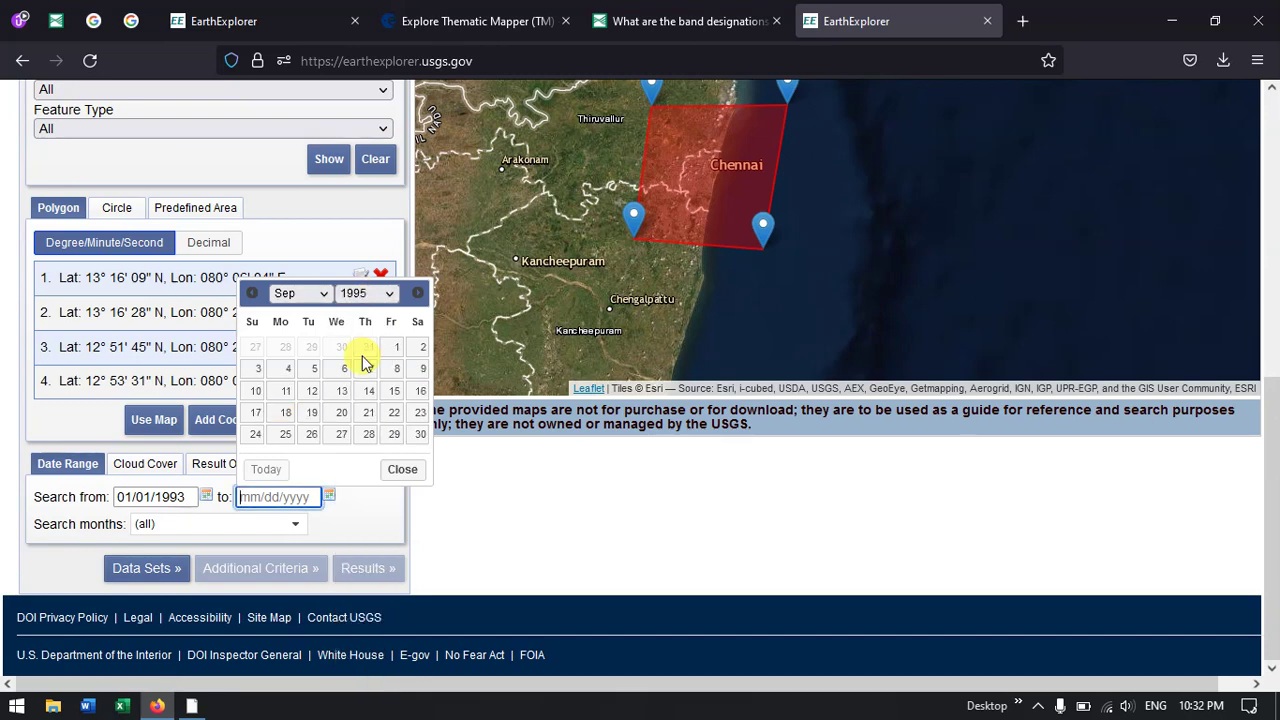
left_click(299, 293)
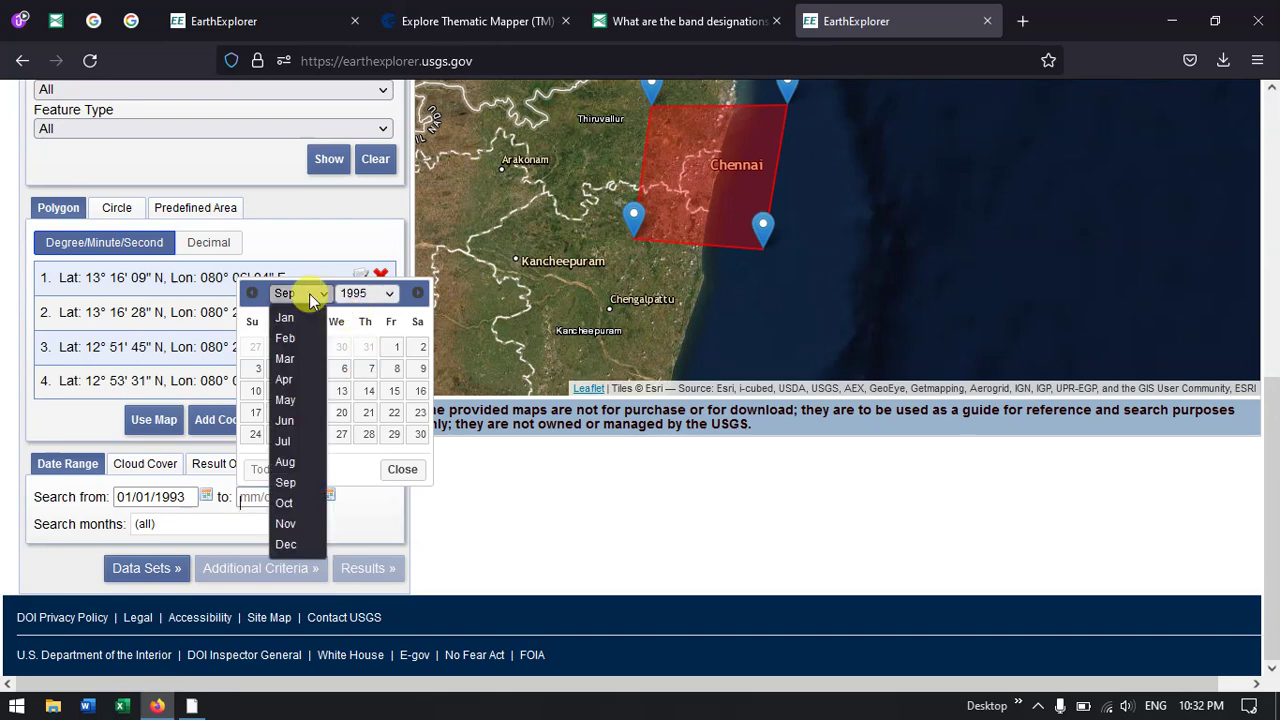
left_click(300, 540)
left_click(252, 457)
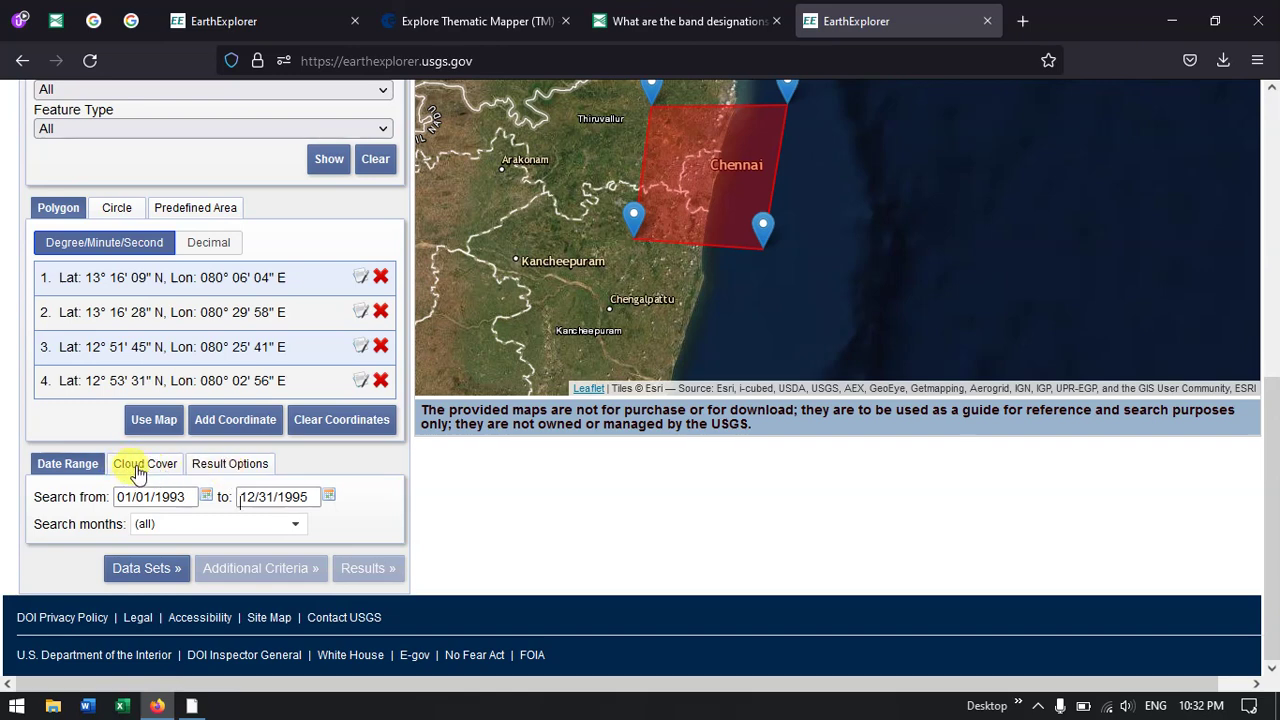
left_click(138, 465)
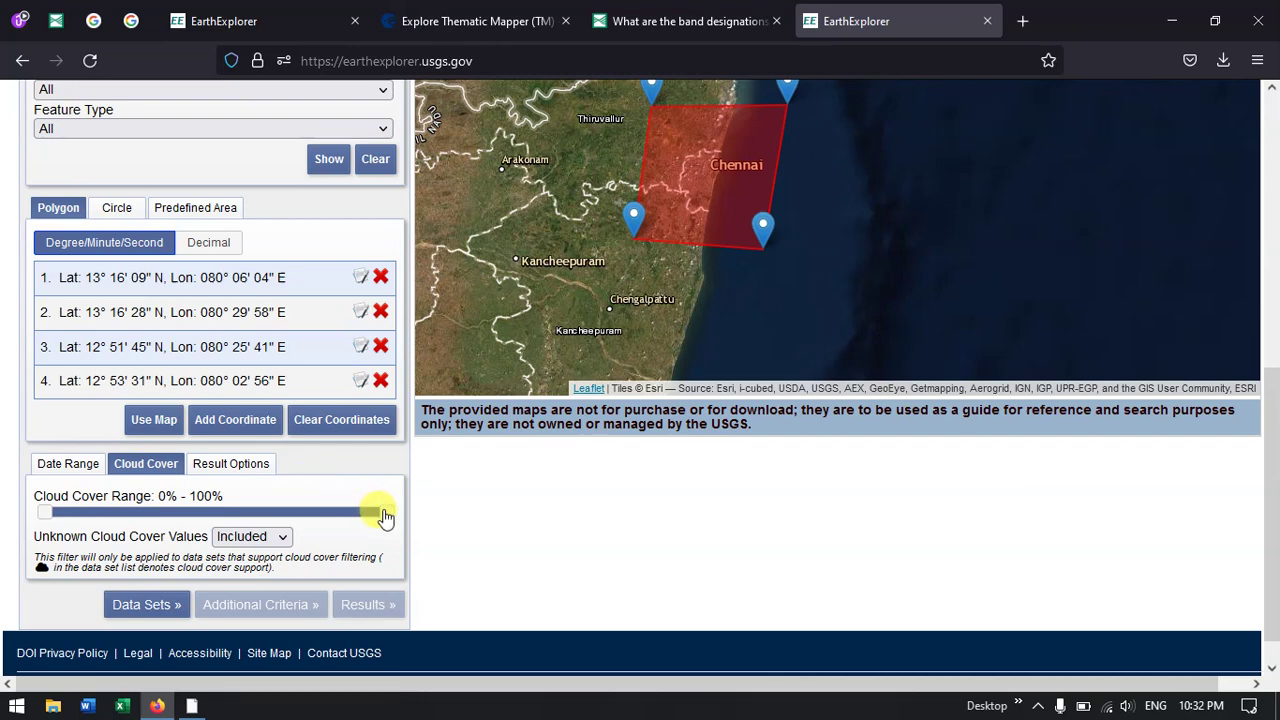
Step: Drag the cloud cover slider to a 0%–10% range
left_click_drag(386, 521, 97, 527)
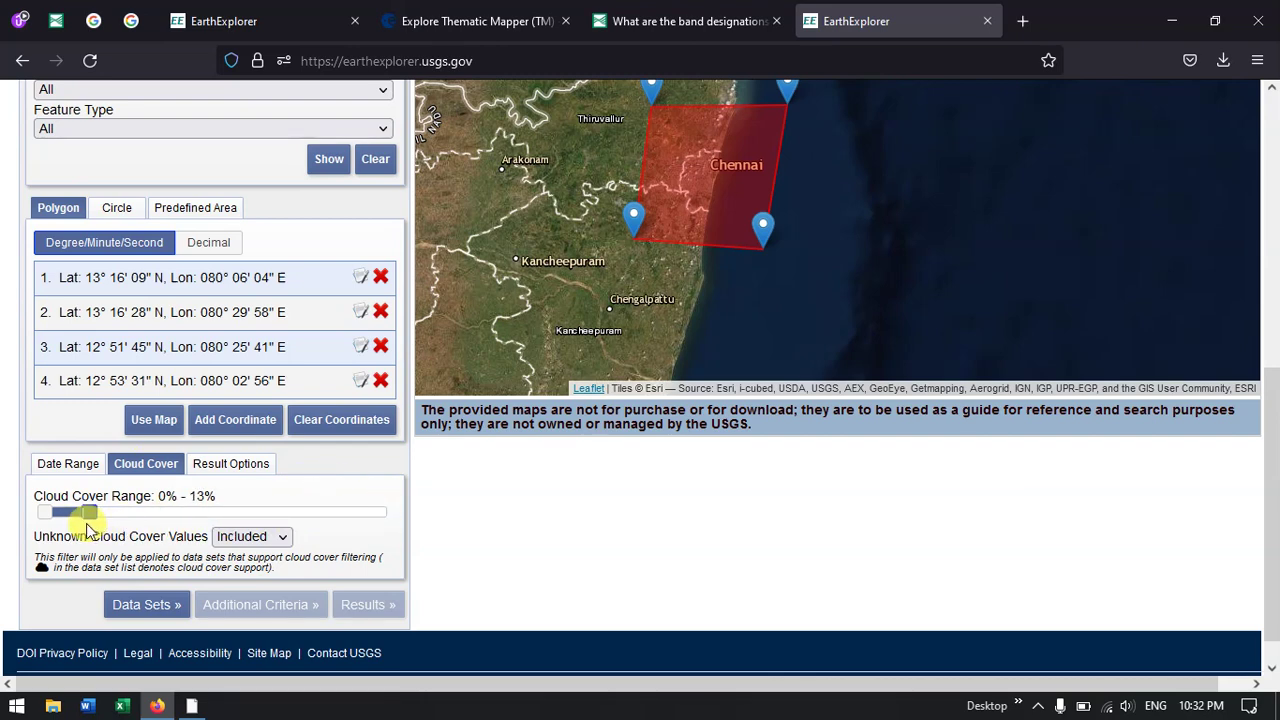
left_click_drag(82, 530, 78, 532)
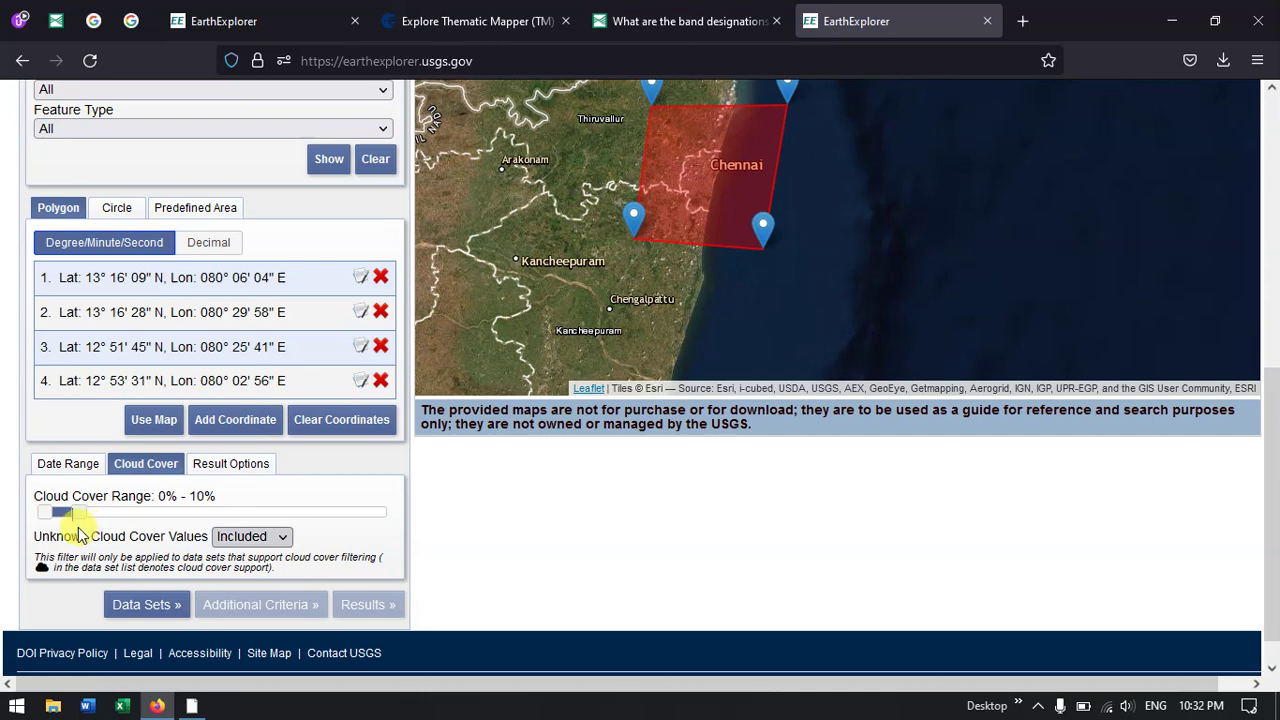
scroll(290, 495, "down", 1)
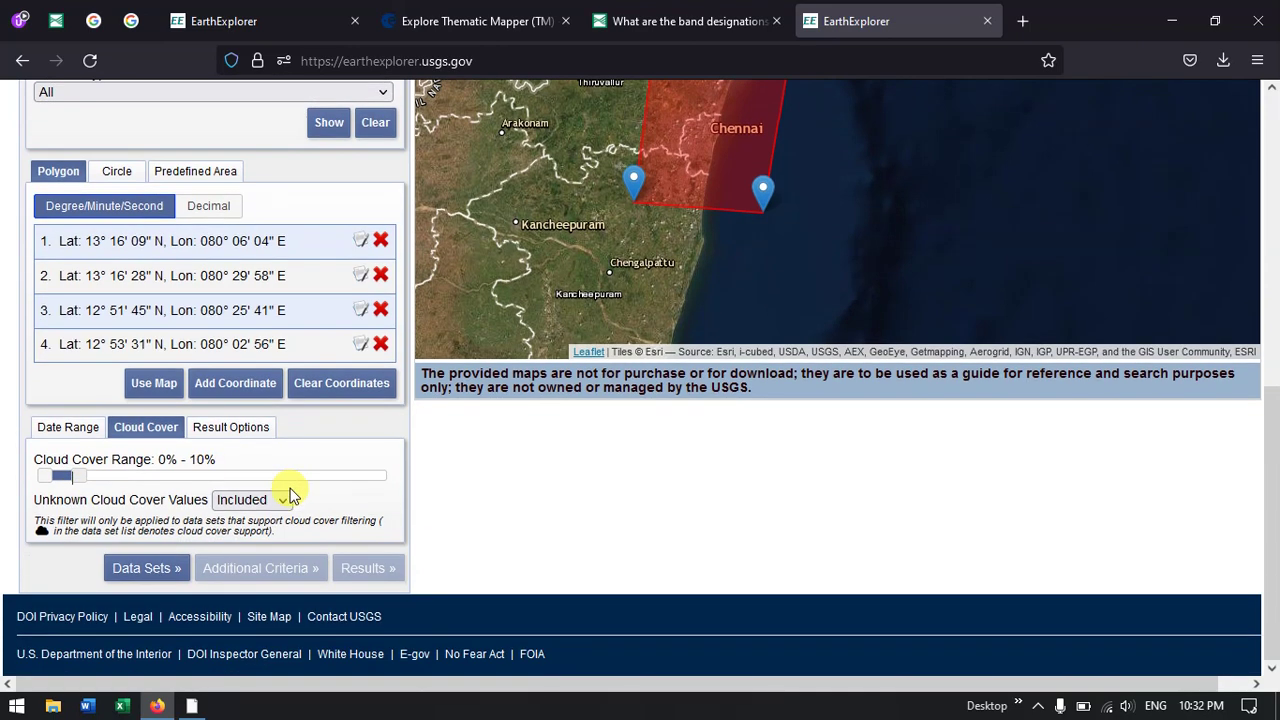
Step: Keep Result Options at 10 results per page
left_click(247, 433)
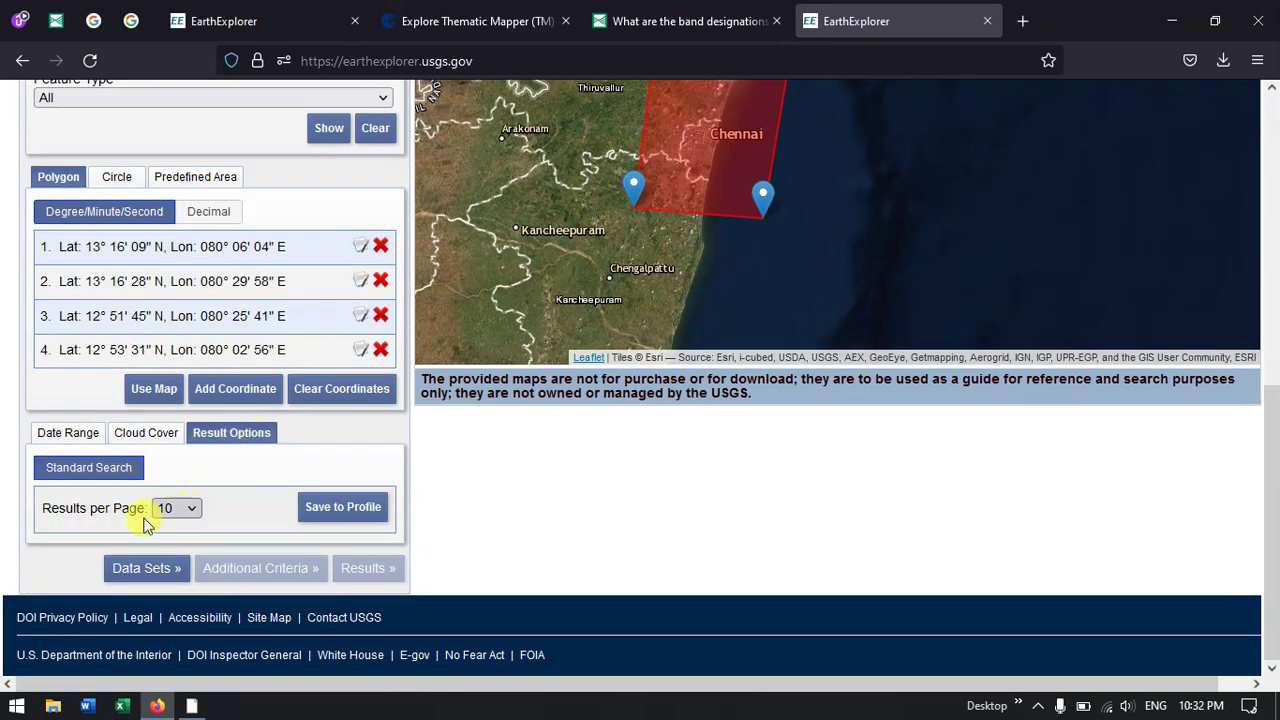
left_click(181, 512)
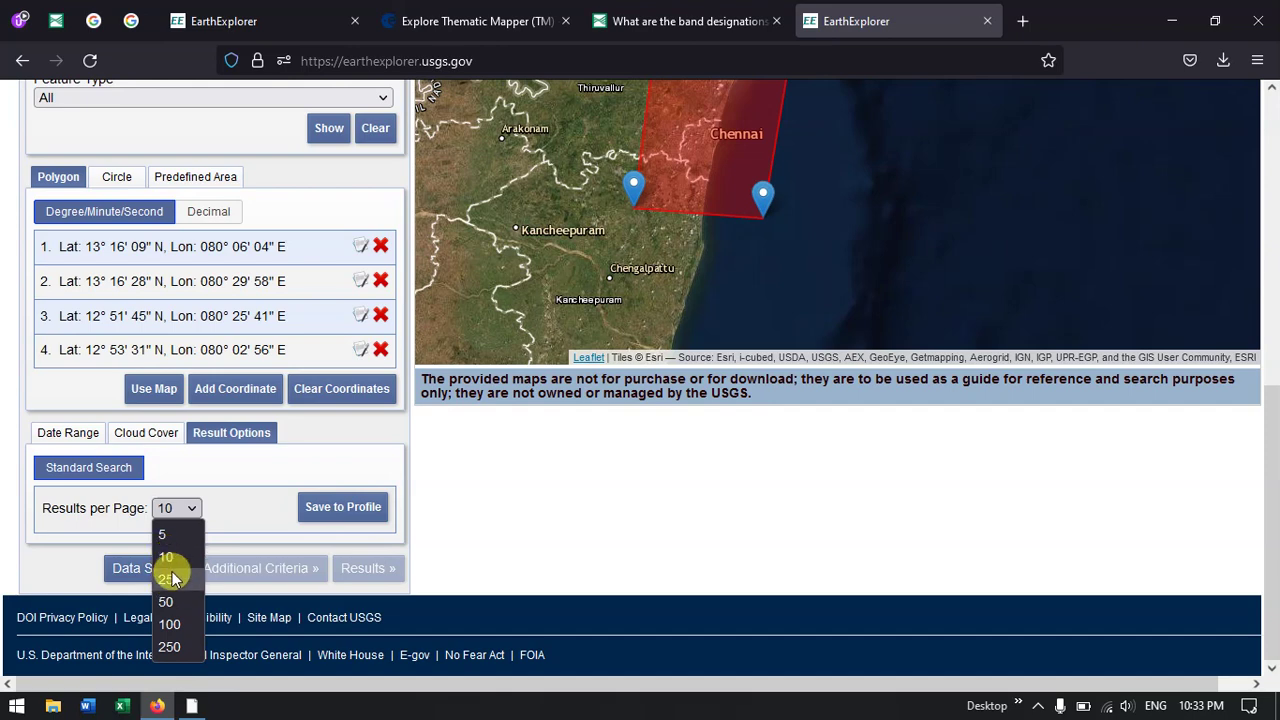
left_click(255, 505)
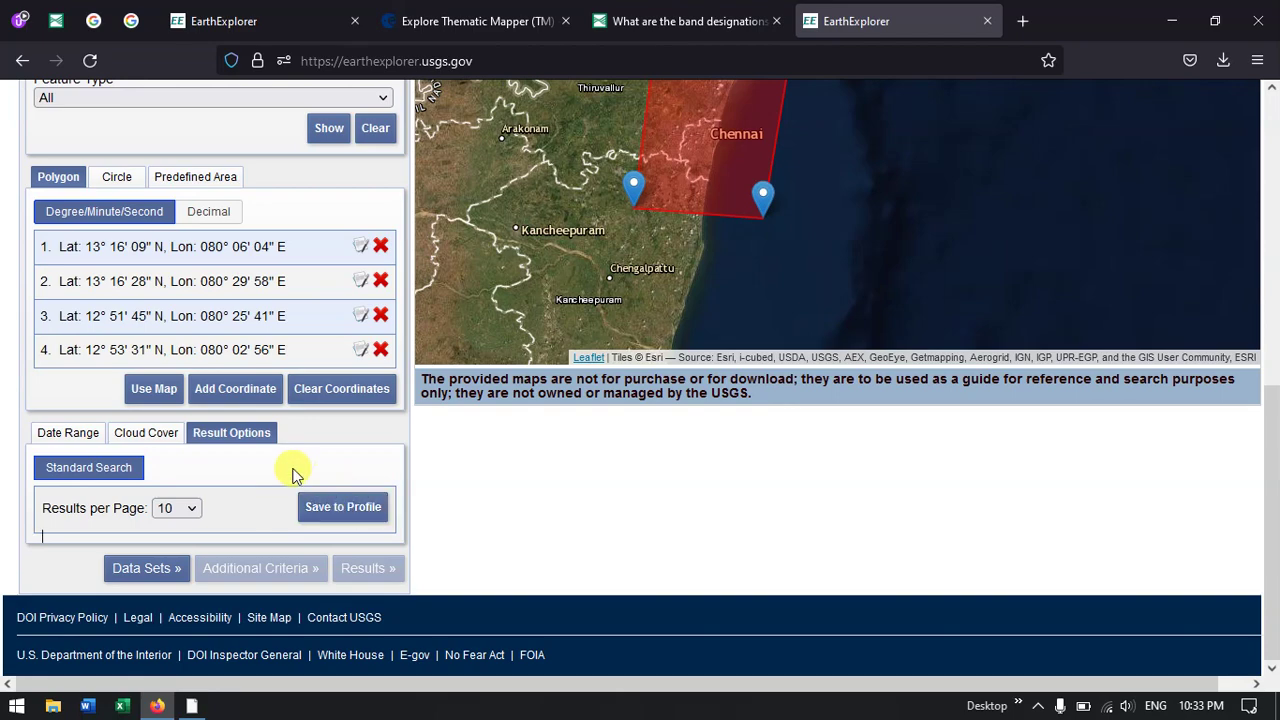
scroll(228, 477, "up", 6)
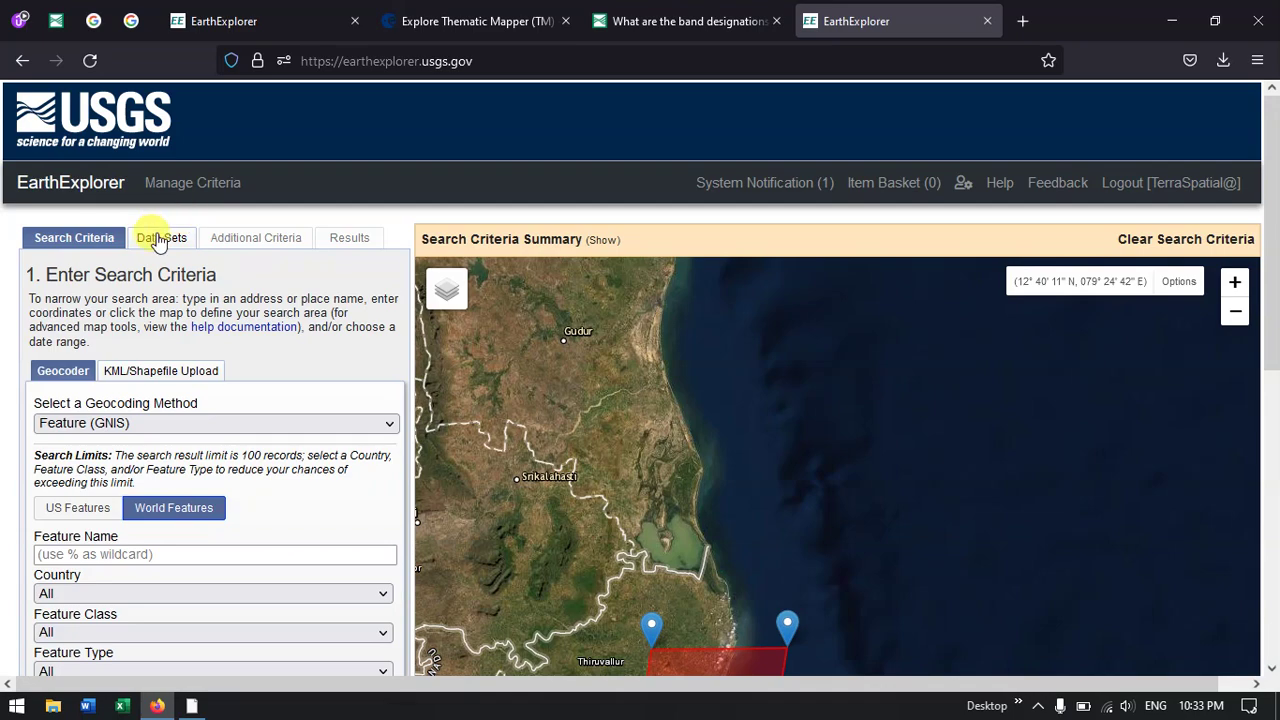
Step: Tick Landsat 4-5 TM C2 L2 under Landsat > Landsat Collection 2 Level-2
left_click(155, 244)
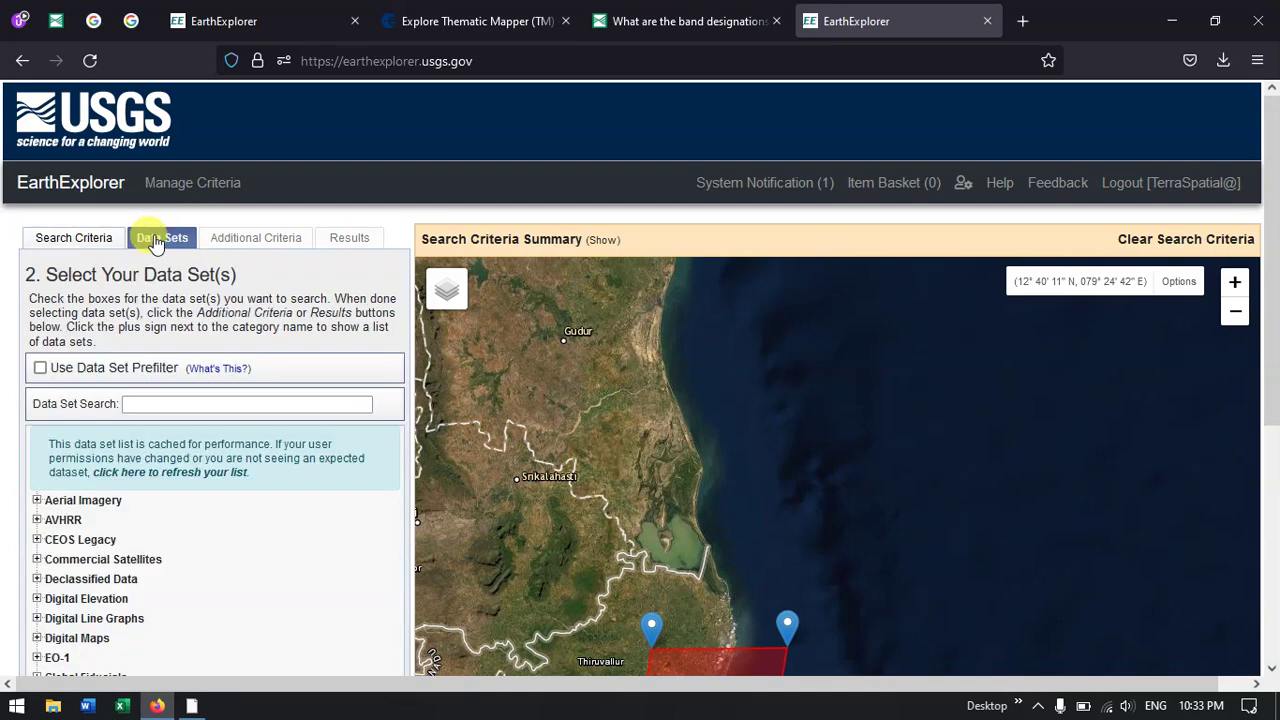
scroll(200, 500, "down", 2)
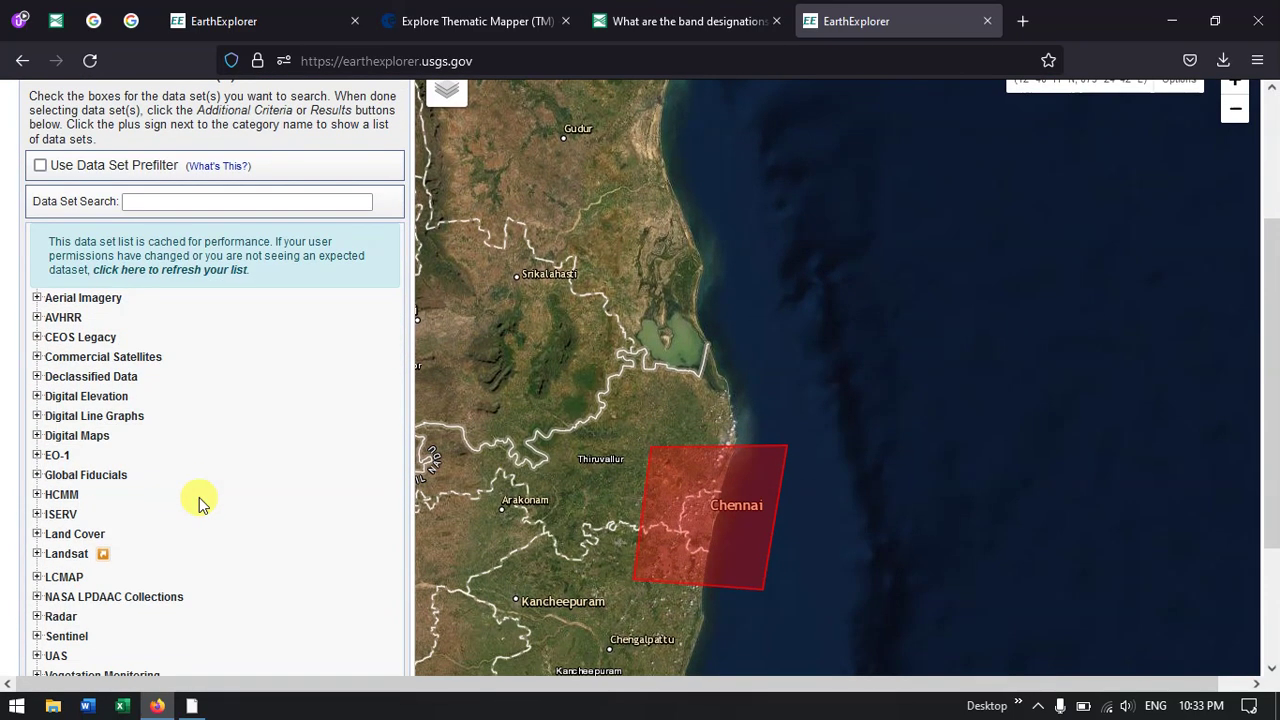
scroll(195, 505, "down", 2)
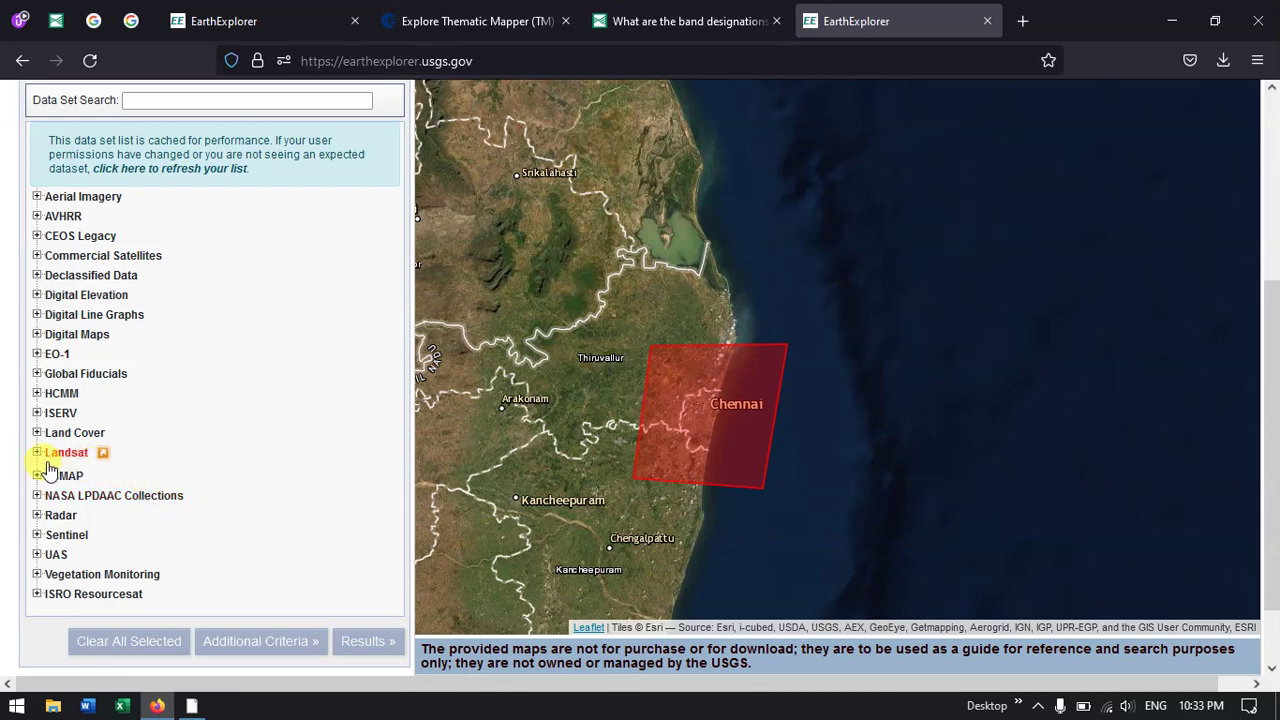
left_click(37, 454)
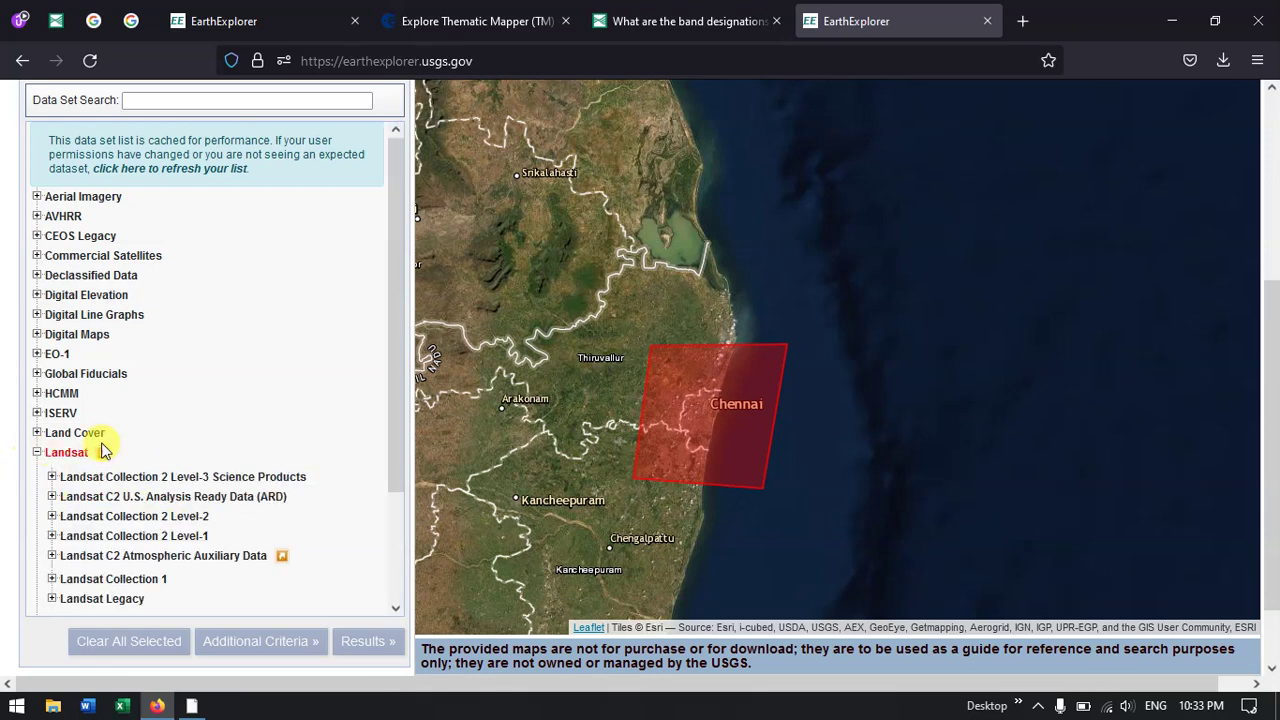
scroll(108, 429, "down", 3)
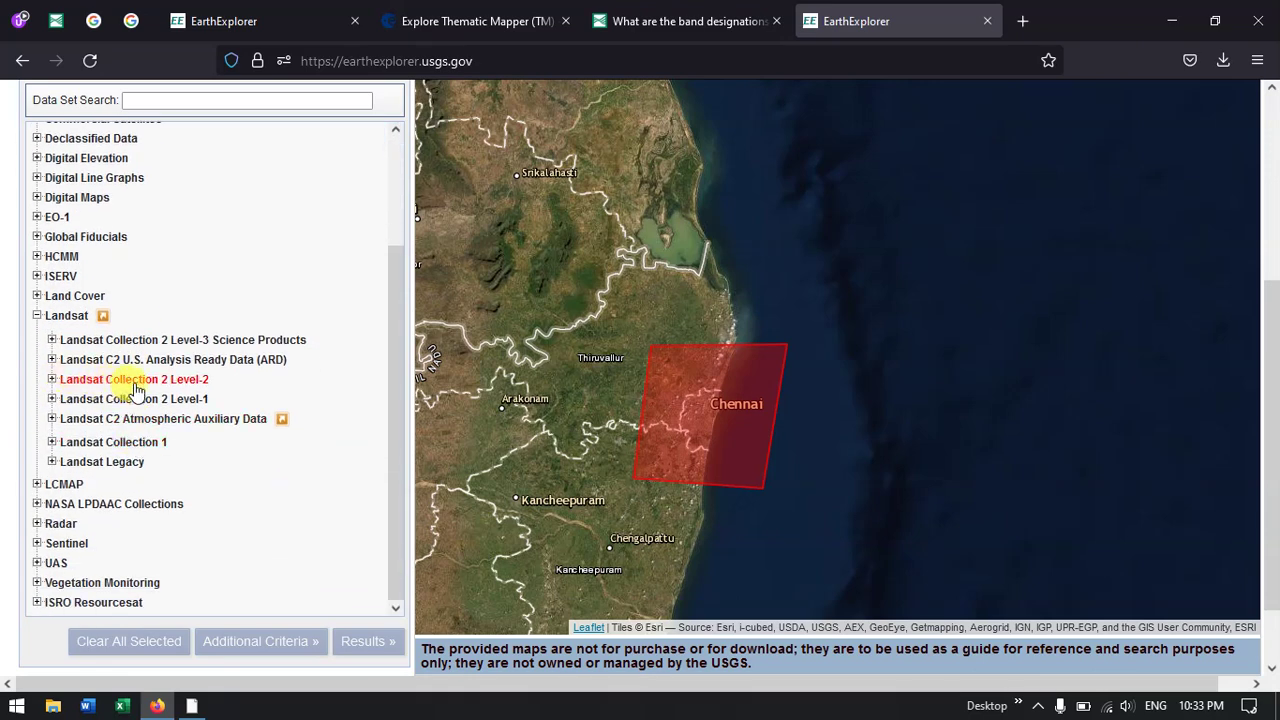
left_click(52, 379)
scroll(129, 374, "down", 2)
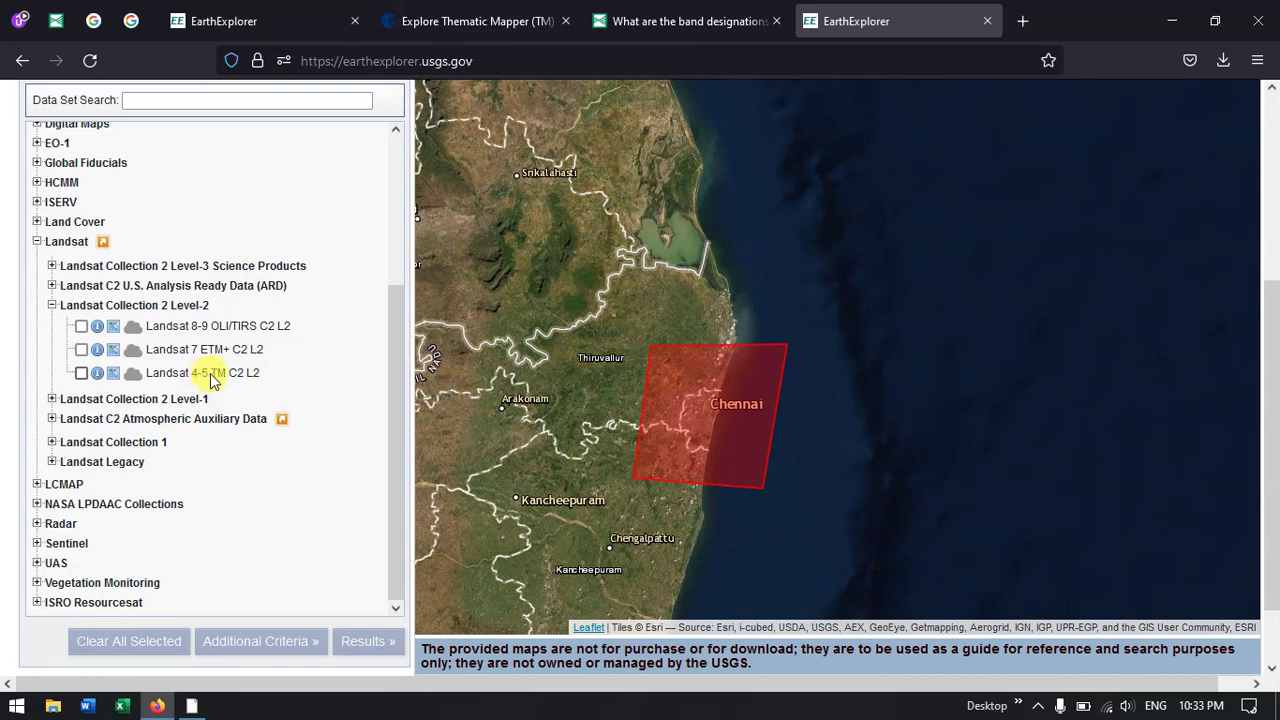
left_click(81, 373)
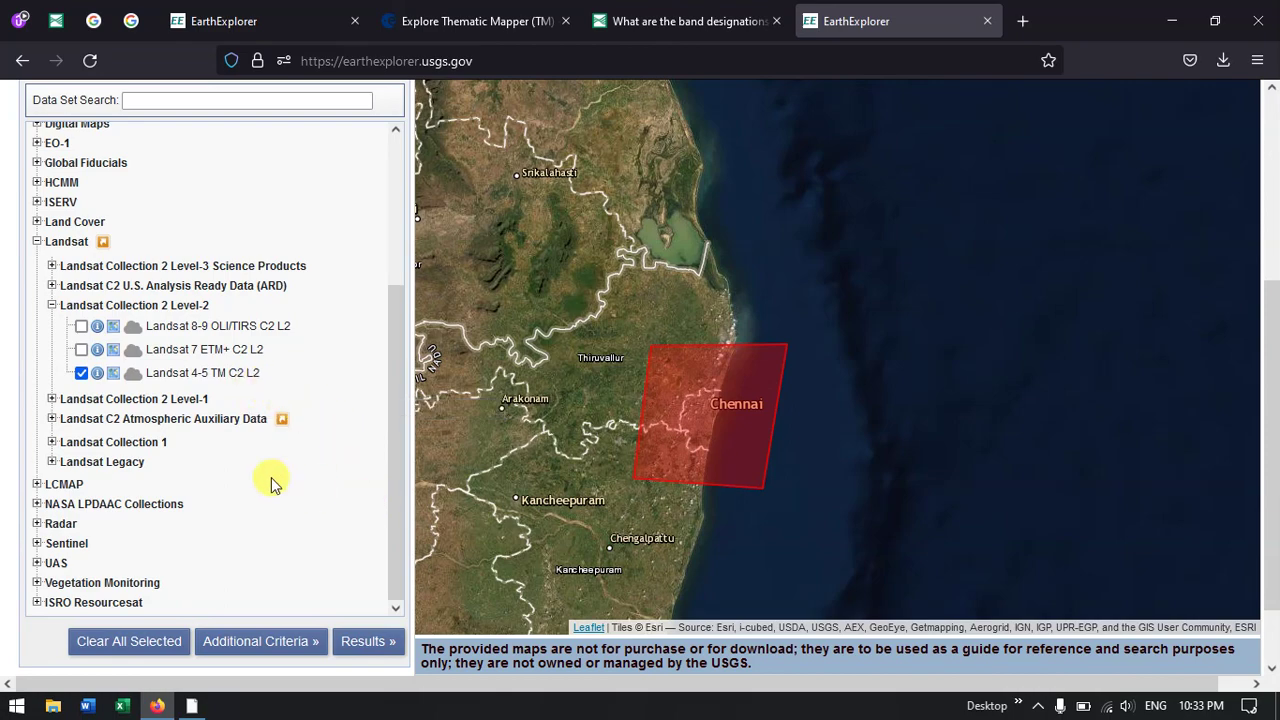
scroll(271, 477, "up", 4)
scroll(277, 545, "up", 3)
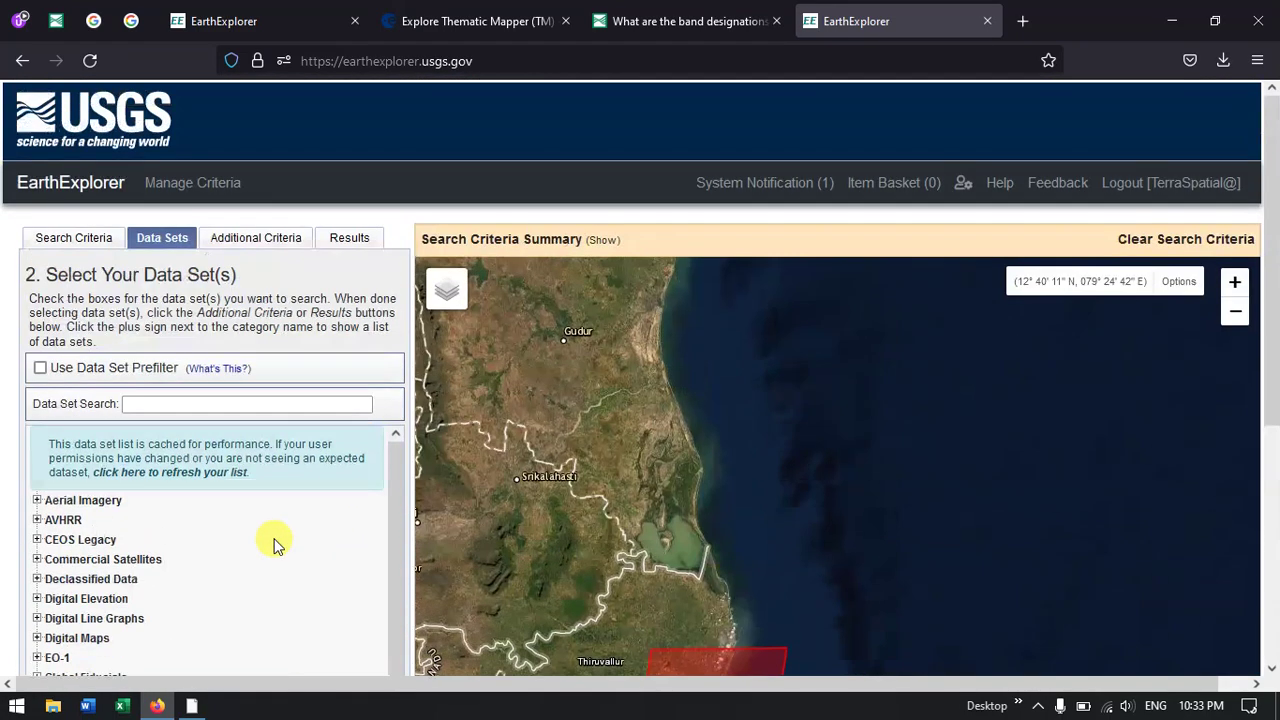
scroll(277, 545, "down", 2)
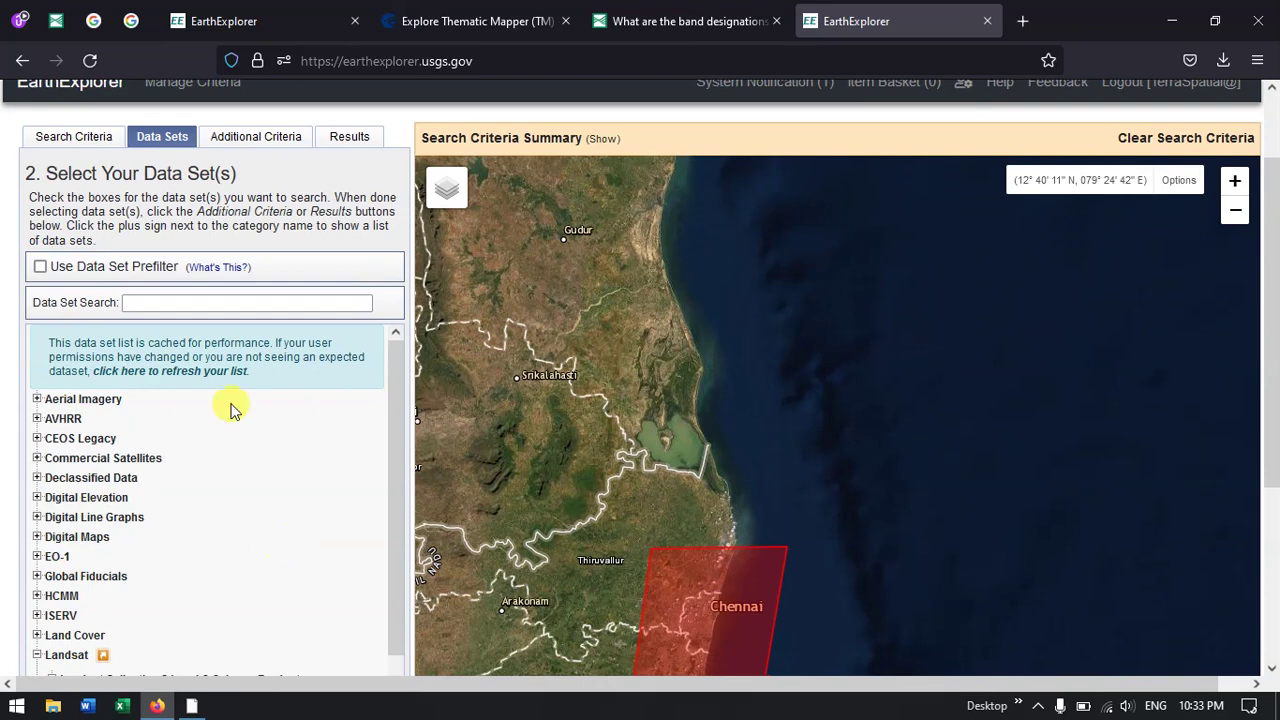
Step: Add a Land Cloud Cover filter ranging from 0 to 10
left_click(266, 140)
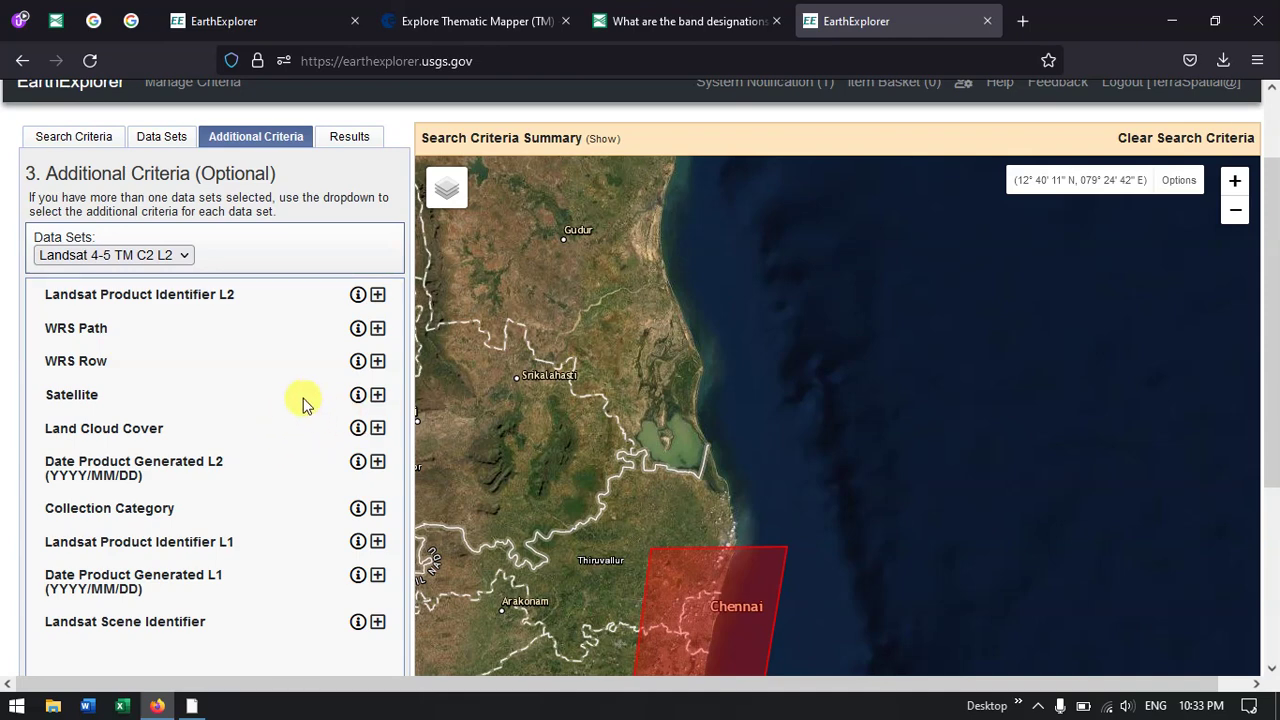
left_click(377, 429)
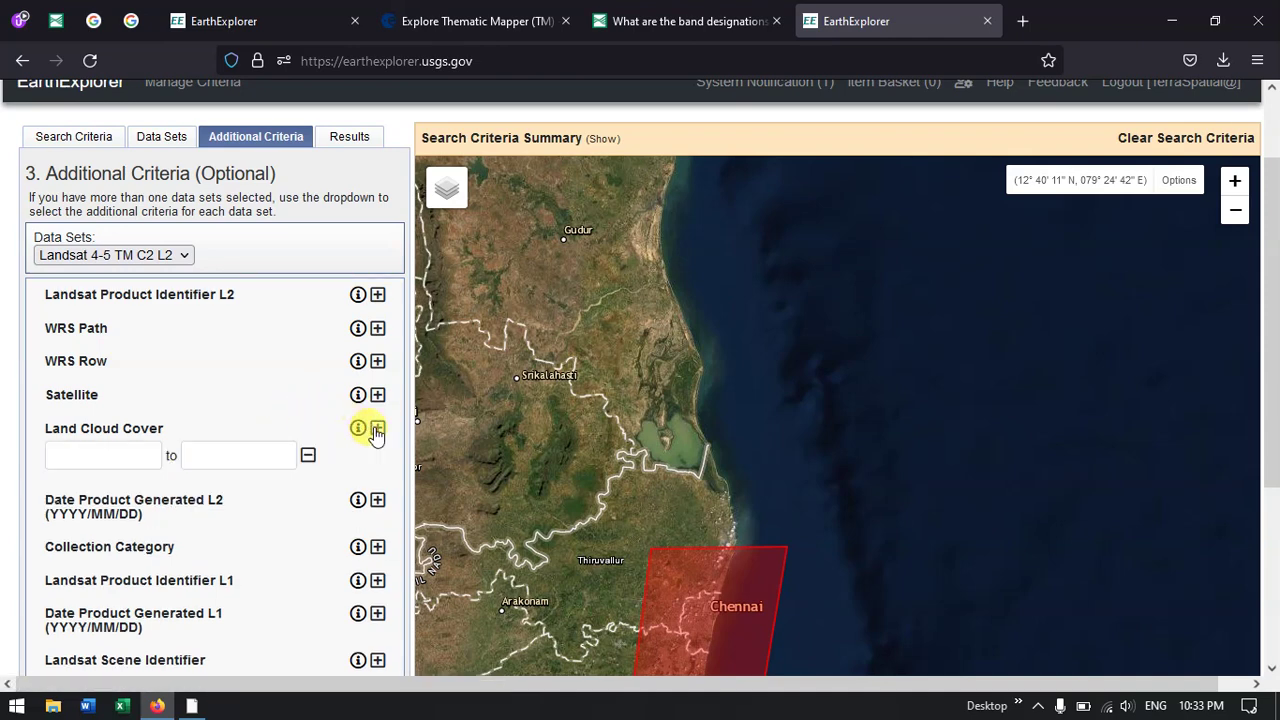
left_click(131, 454)
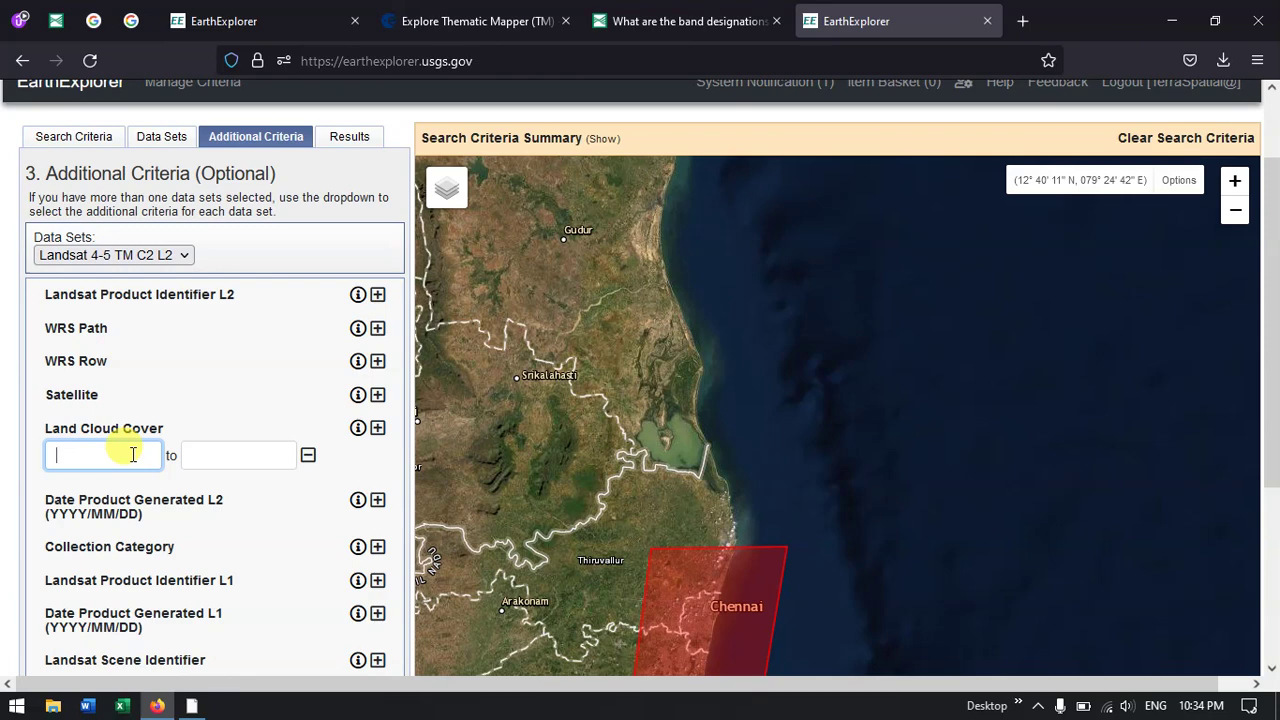
type("0")
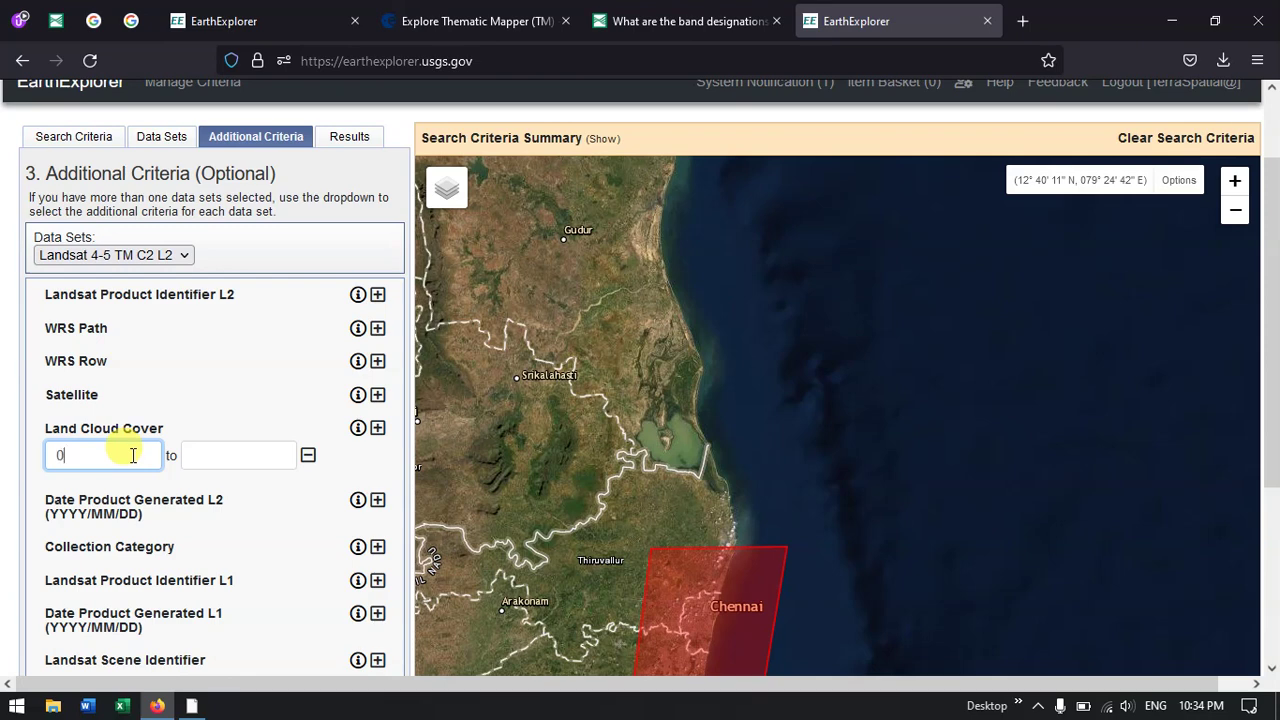
left_click(219, 456)
type("1")
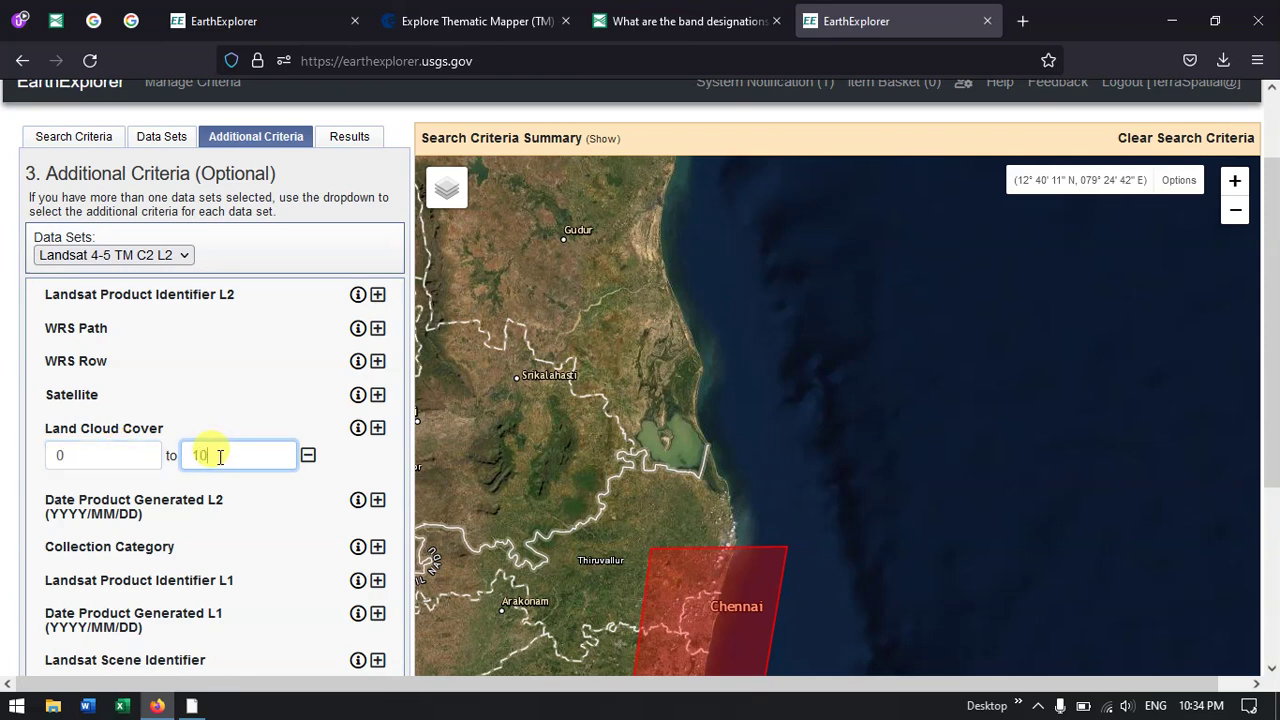
type("0")
scroll(210, 450, "down", 2)
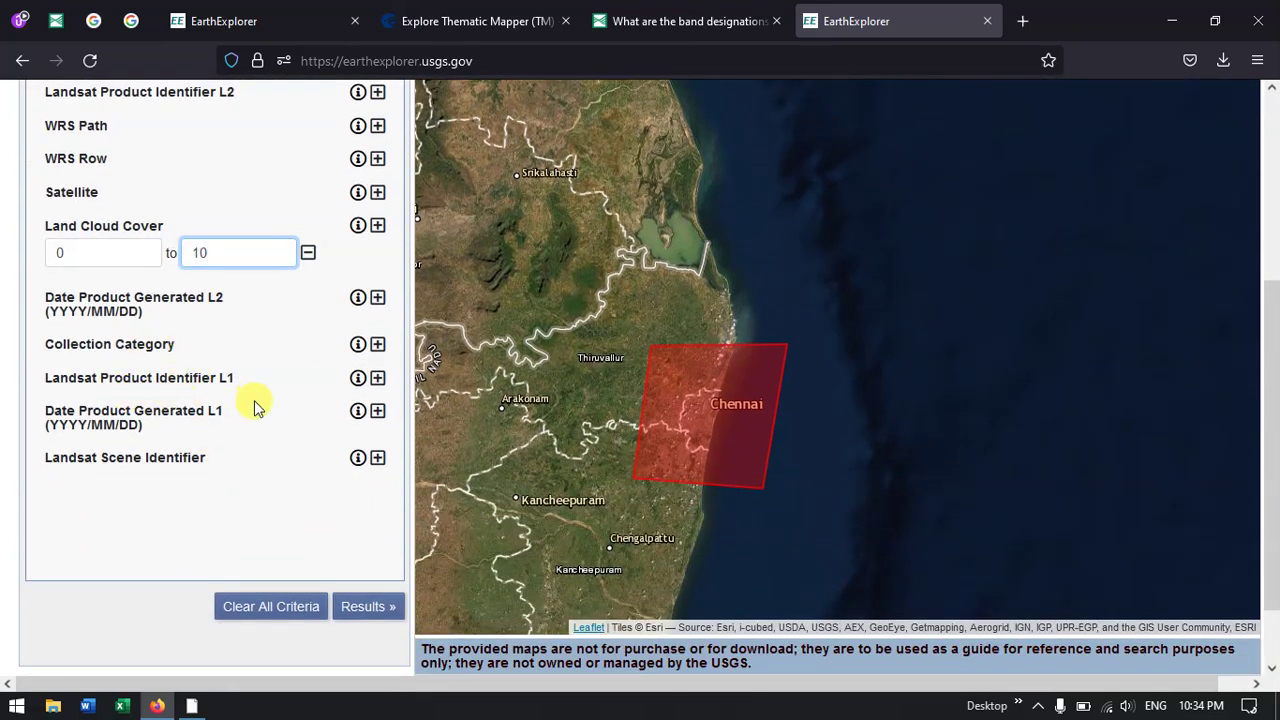
Step: Add and then remove a date range filter, and run the search for 5 scenes
left_click(377, 298)
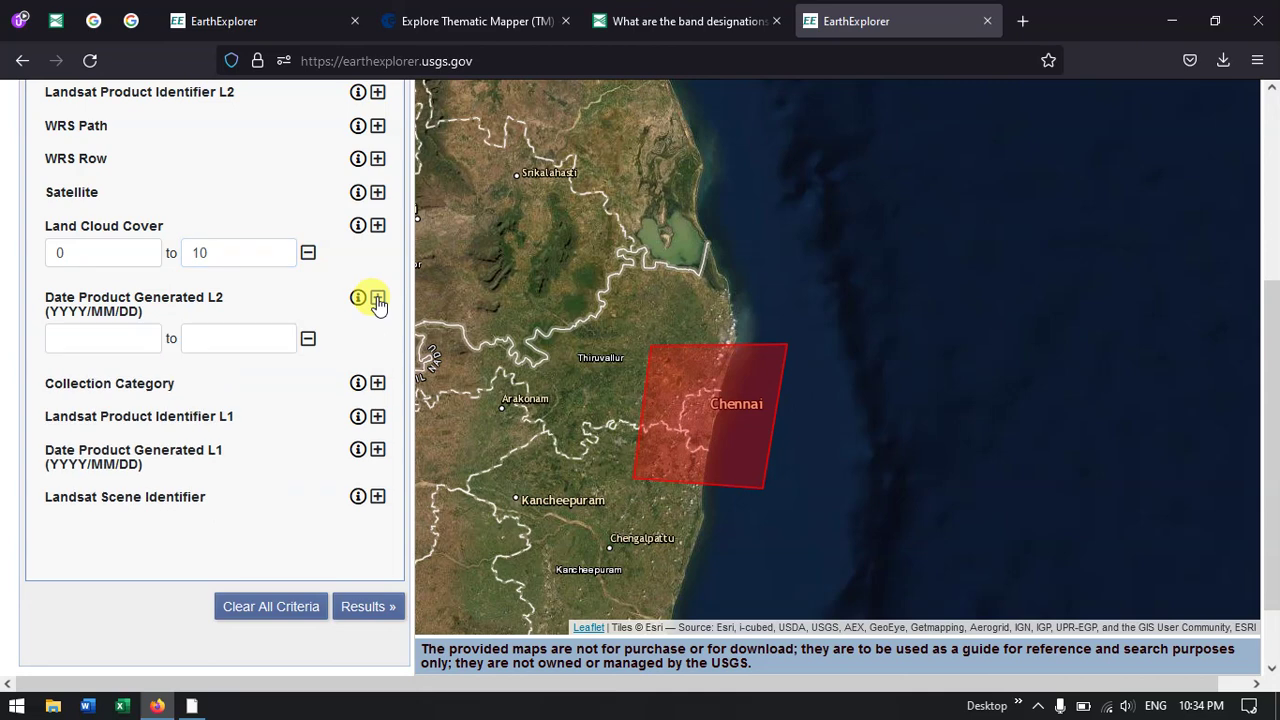
left_click(377, 298)
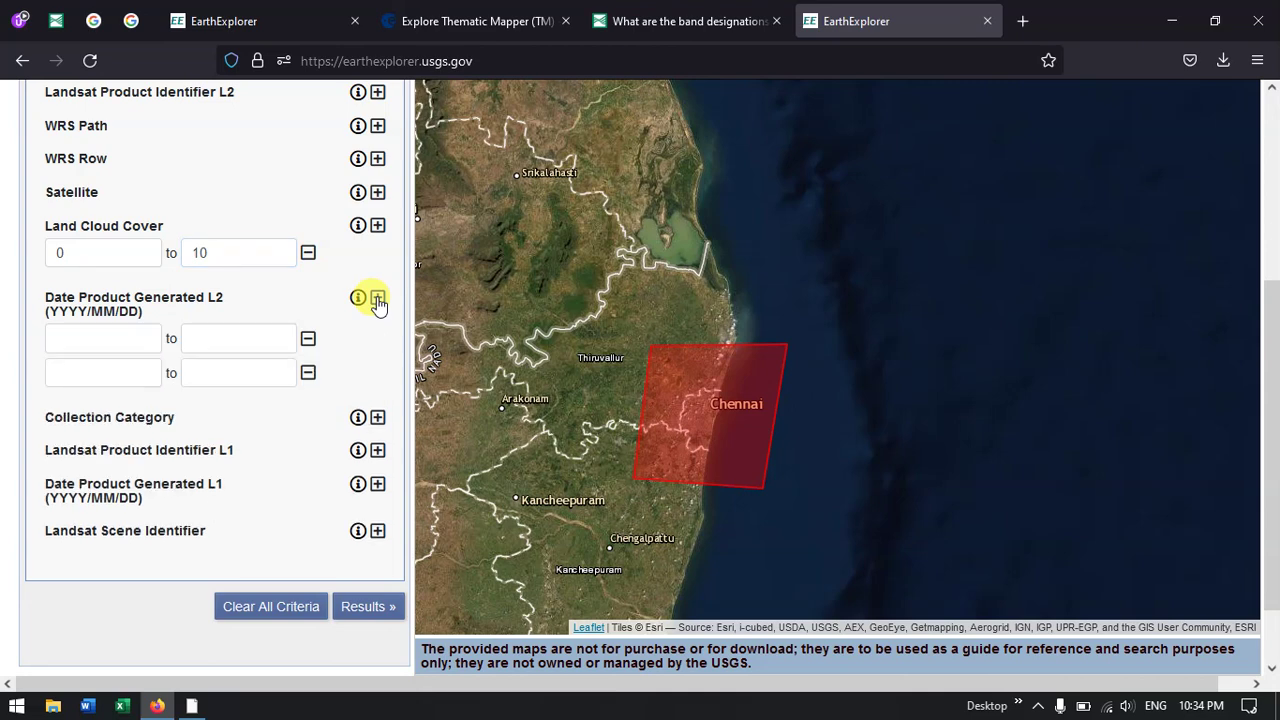
left_click(307, 371)
left_click(307, 341)
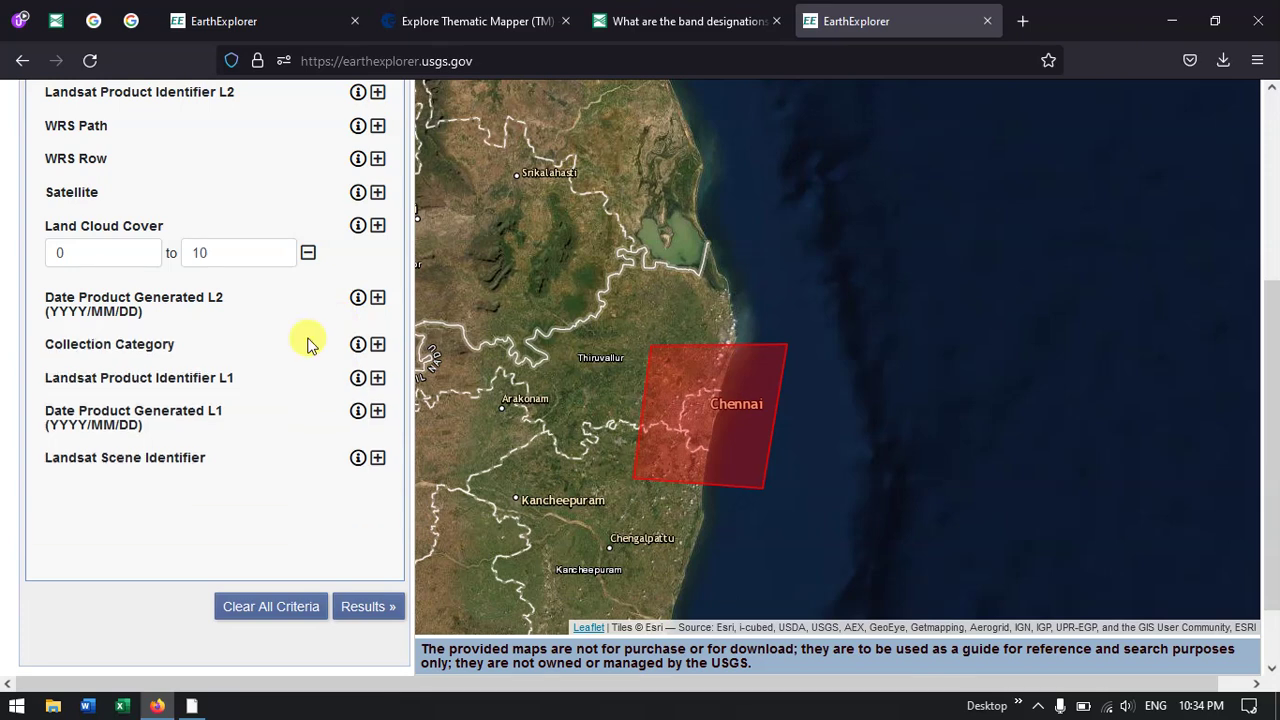
left_click(366, 607)
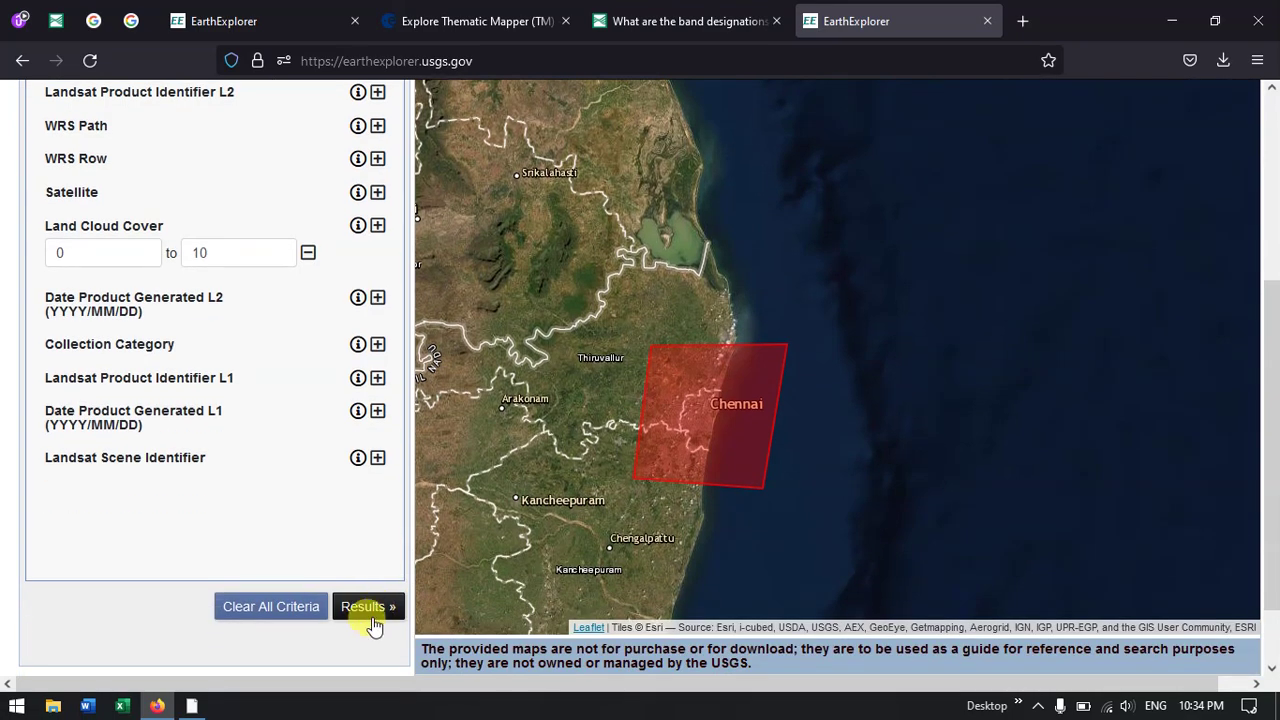
Step: List the five Landsat 5 results and overlay the 1994/09/18 scene's browse image on the map
left_click(376, 624)
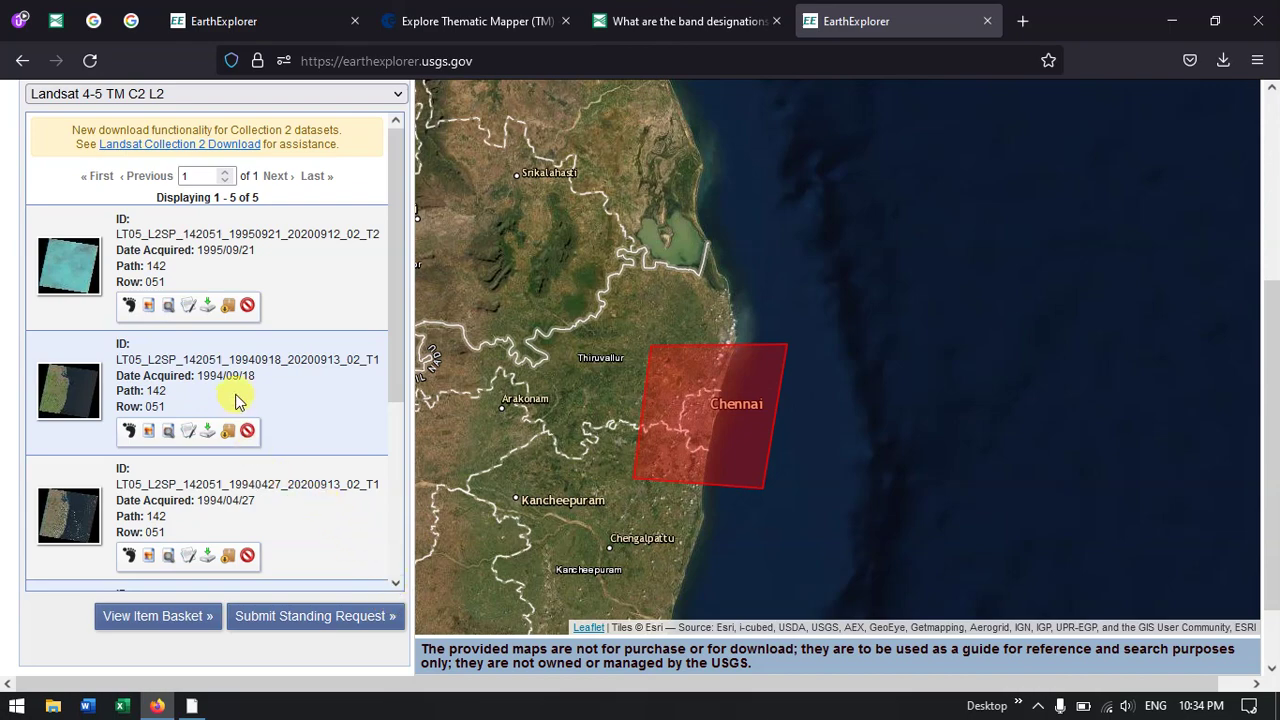
scroll(259, 382, "up", 2)
scroll(259, 382, "down", 2)
left_click(152, 429)
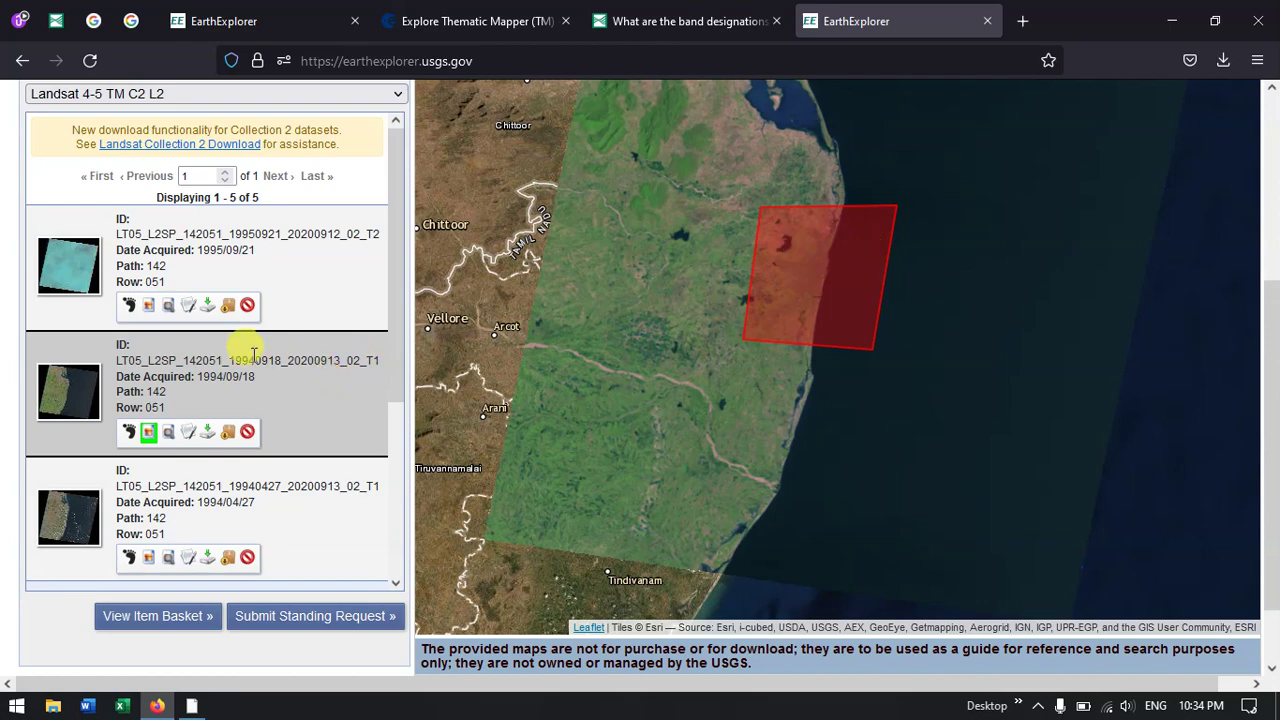
Step: Hide the 1994/09/18 overlay and show the 1993/02/19 scene's browse image instead
scroll(263, 229, "up", 2)
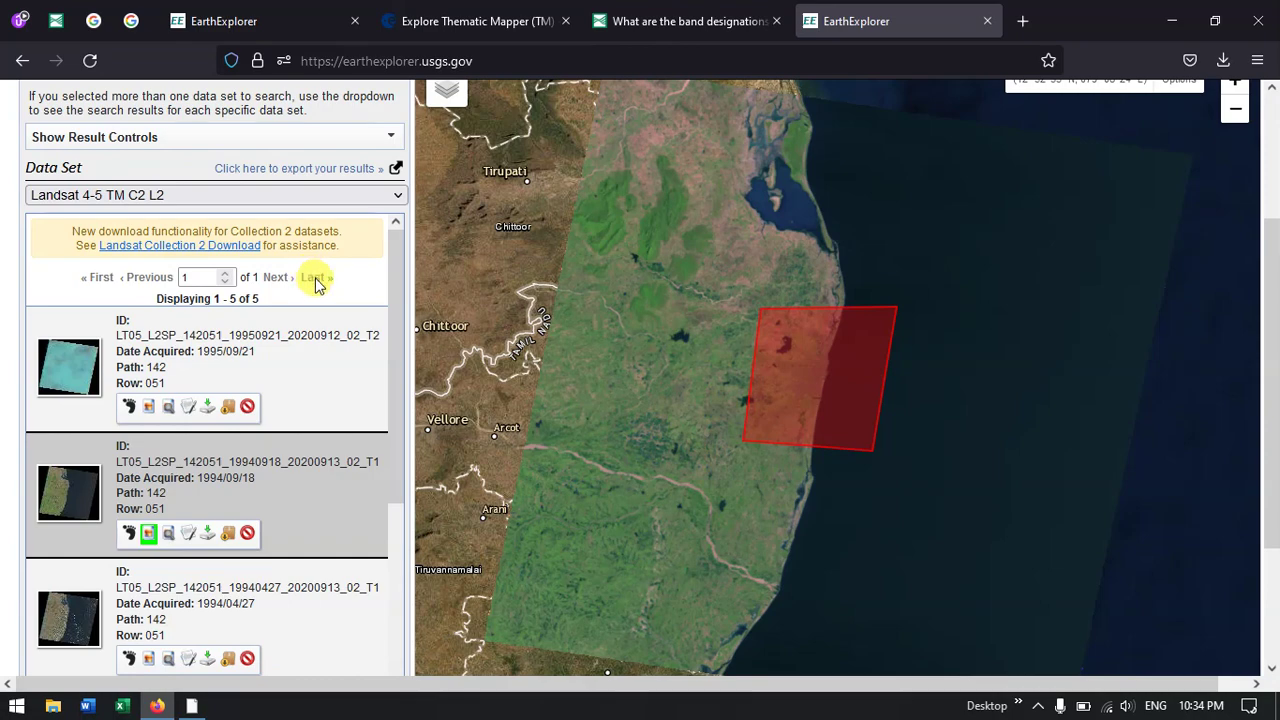
scroll(250, 420, "down", 6)
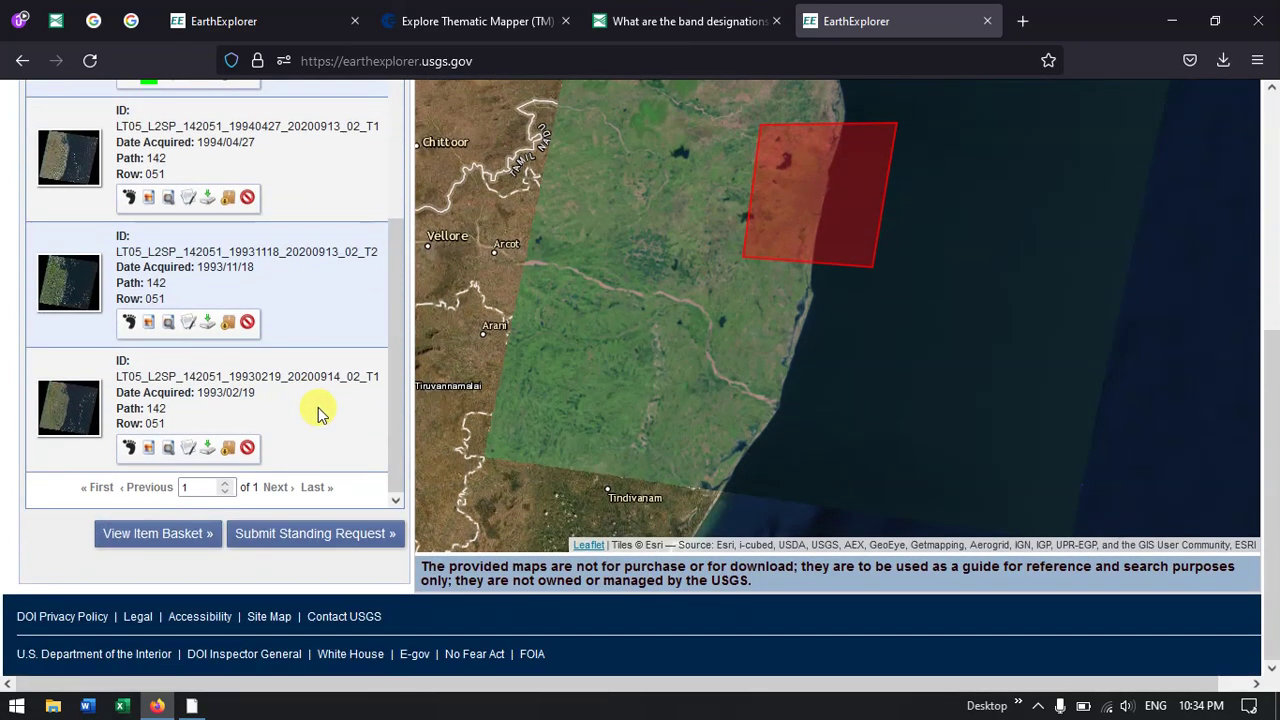
scroll(318, 410, "up", 1)
scroll(318, 407, "down", 1)
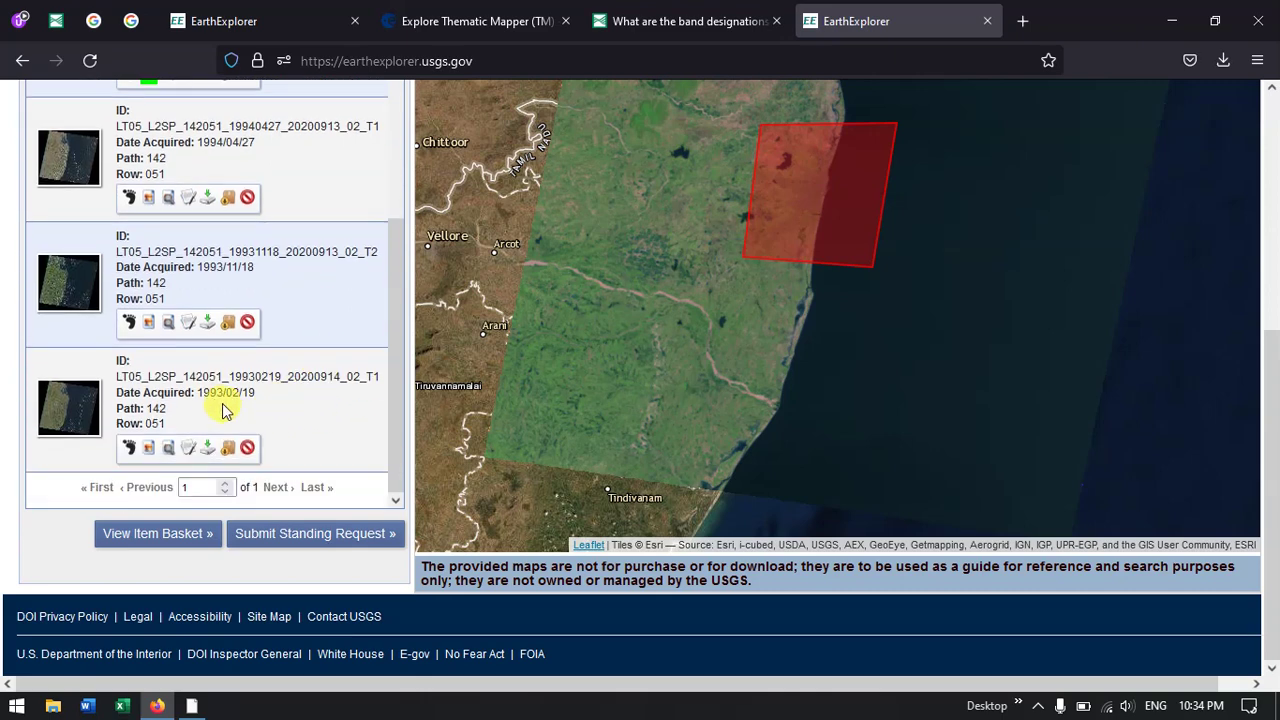
scroll(170, 405, "up", 3)
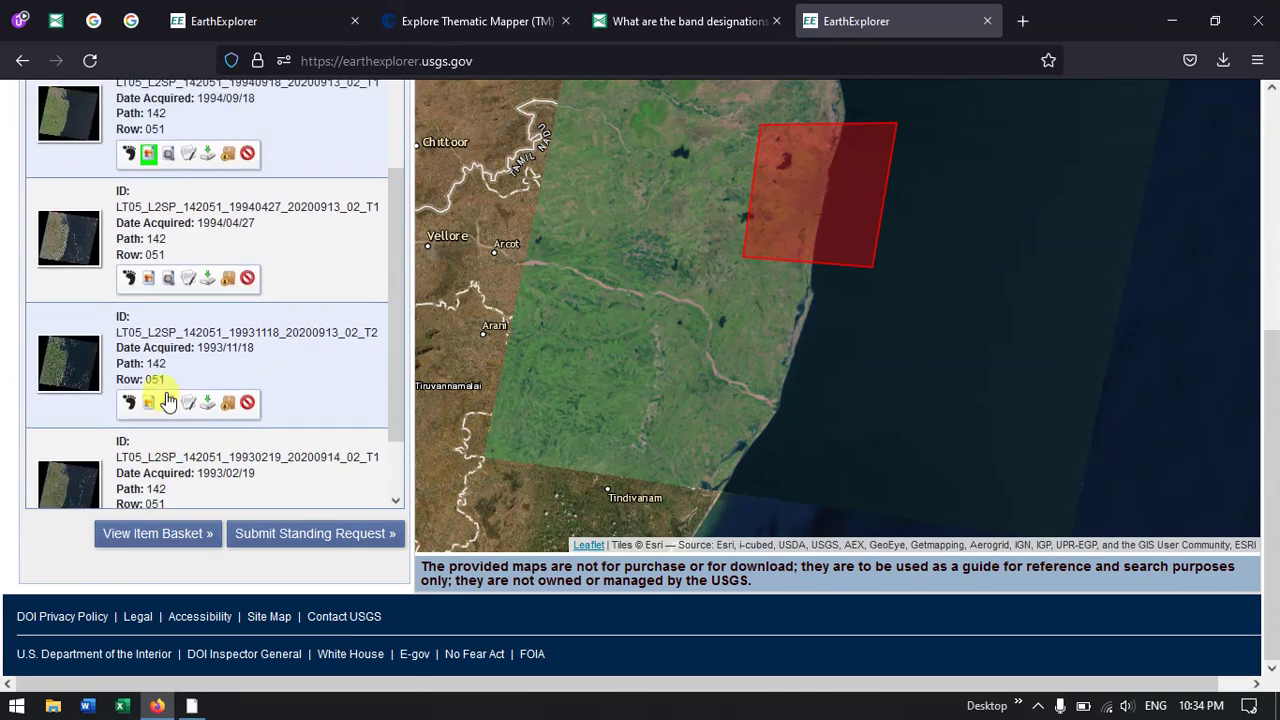
scroll(185, 290, "up", 1)
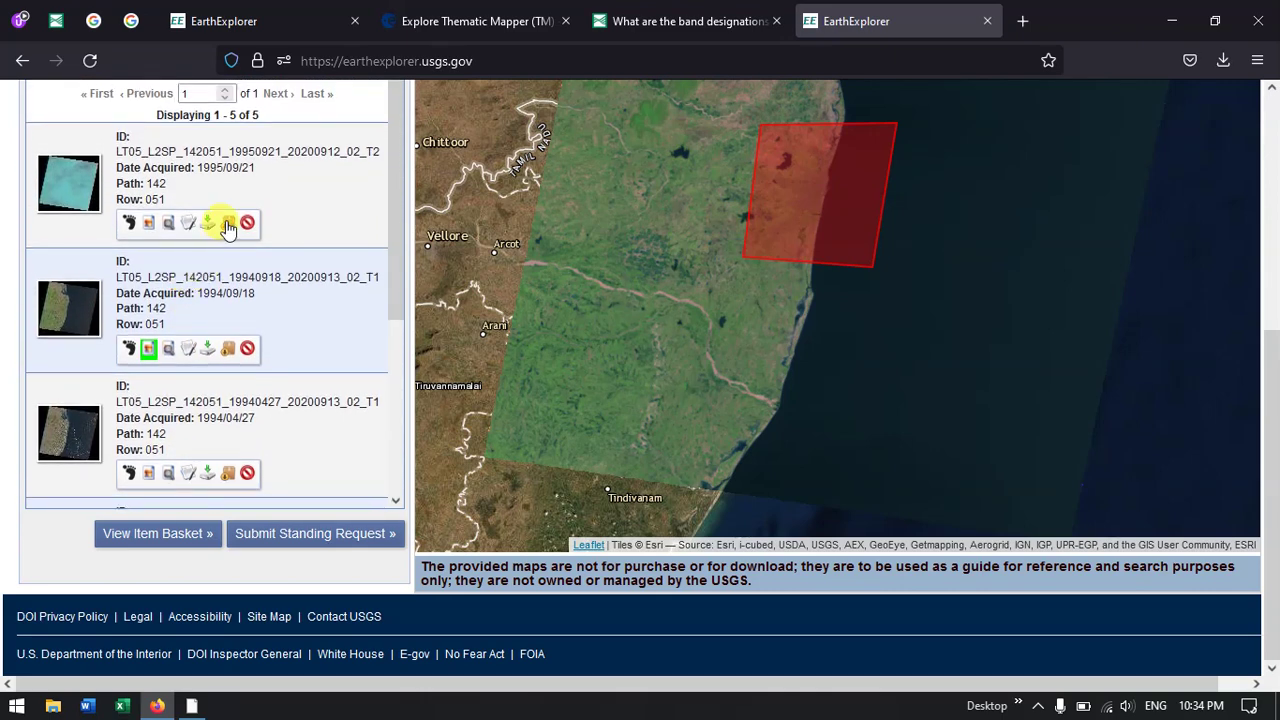
scroll(220, 260, "down", 4)
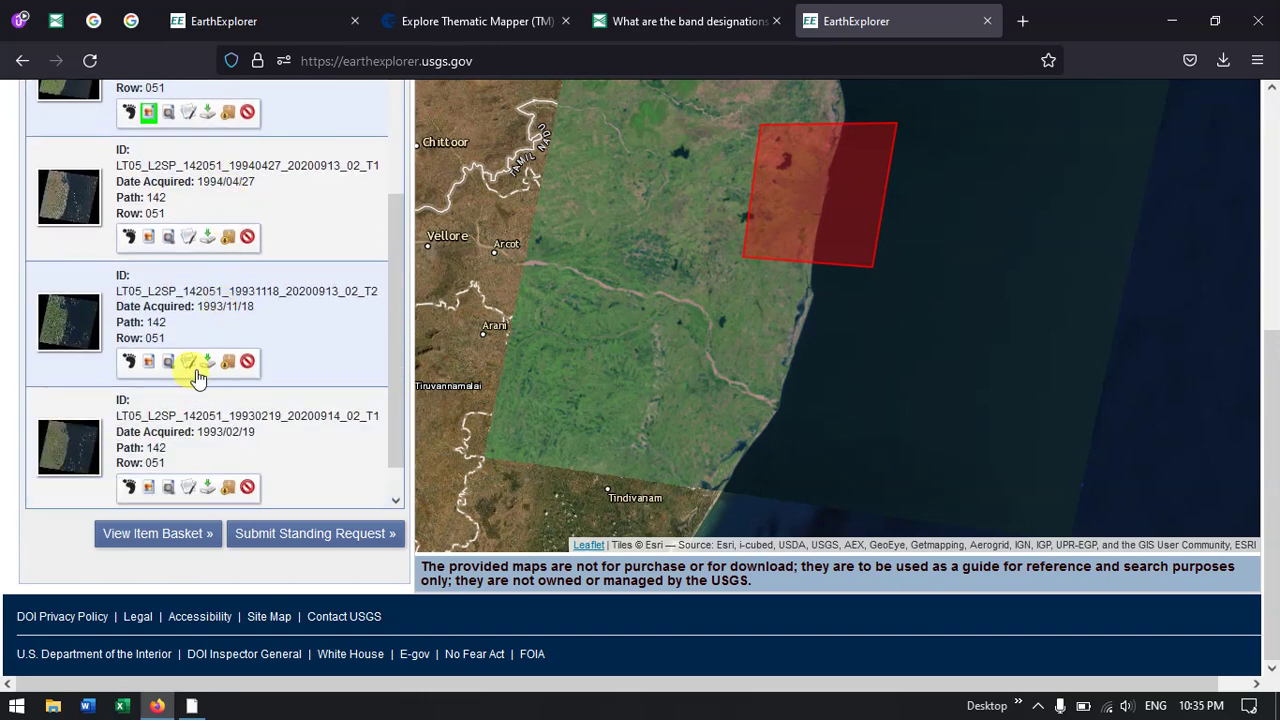
scroll(200, 350, "up", 1)
scroll(200, 345, "up", 2)
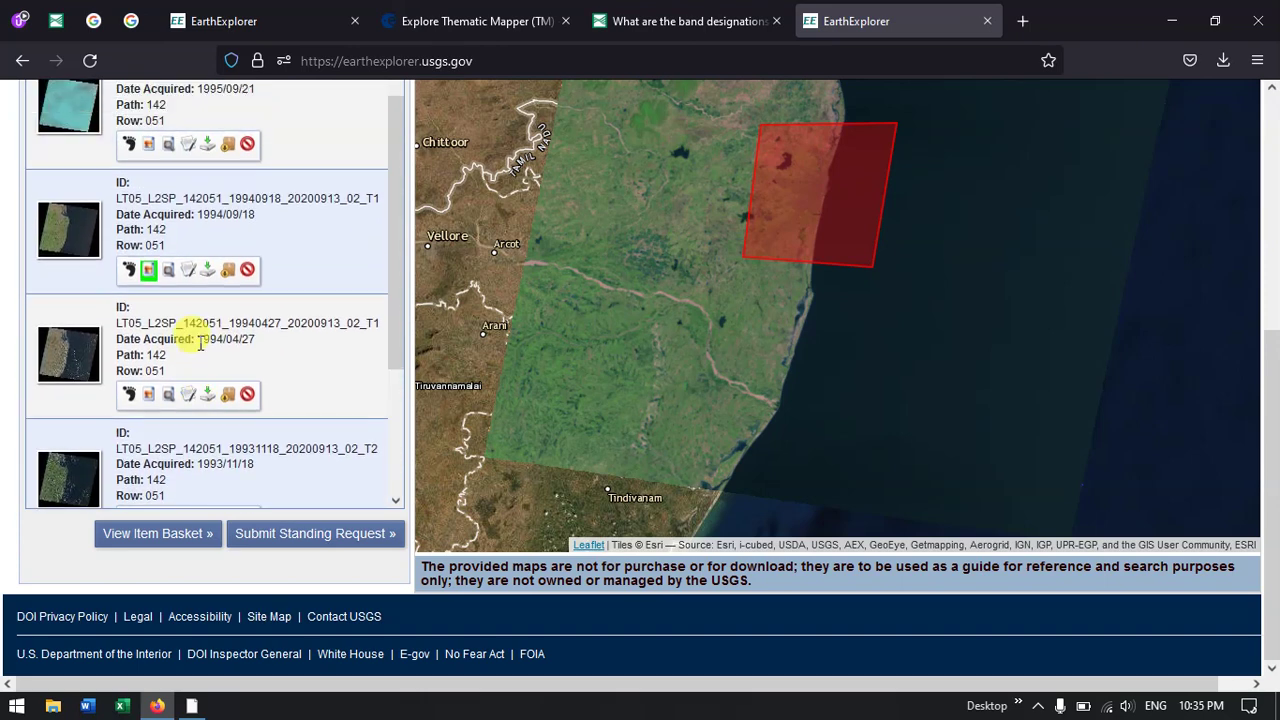
left_click(148, 270)
scroll(180, 300, "down", 3)
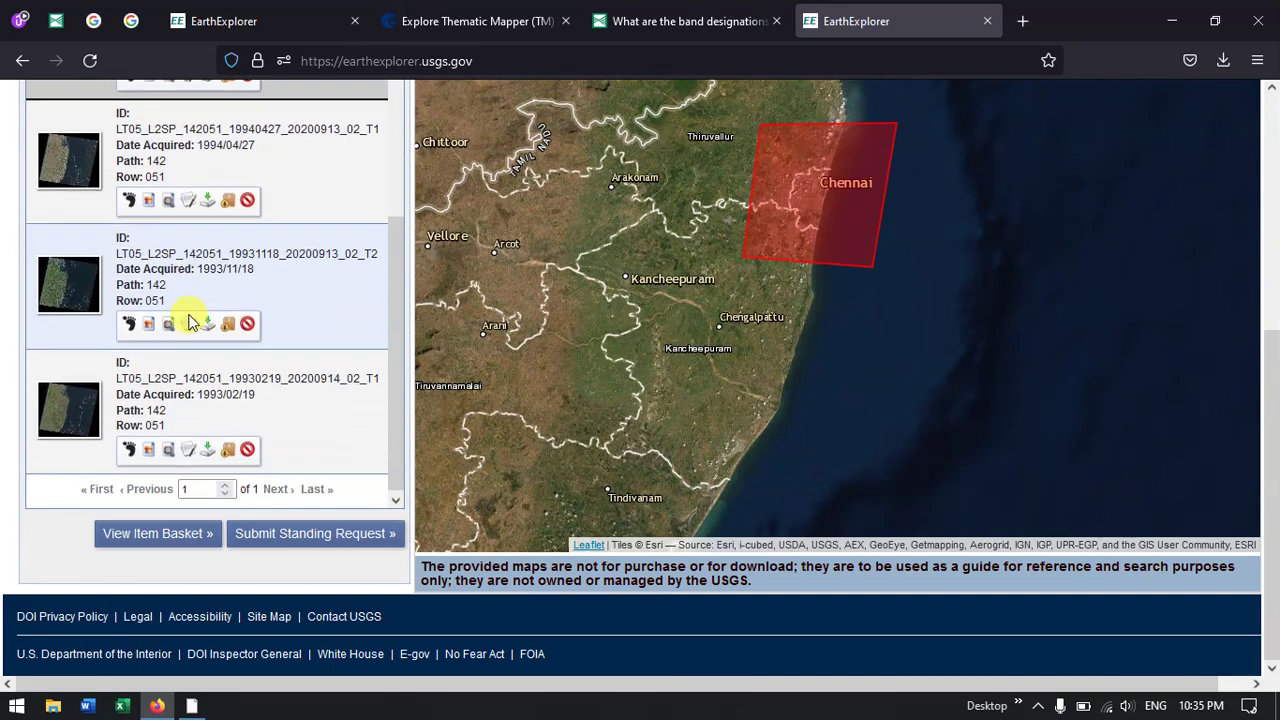
left_click(150, 452)
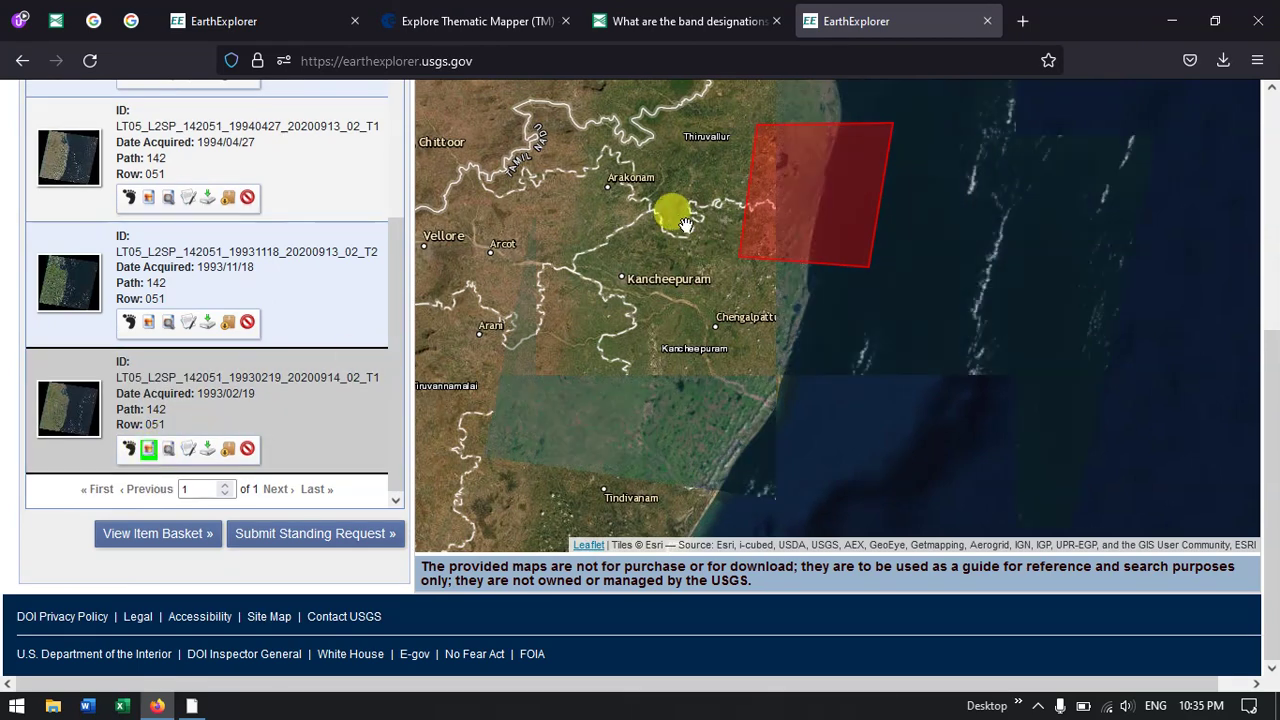
Step: Hide the 1993/02/19 overlay, re-show the 1994/09/18 browse image, and zoom to inspect its footprint
left_click(150, 451)
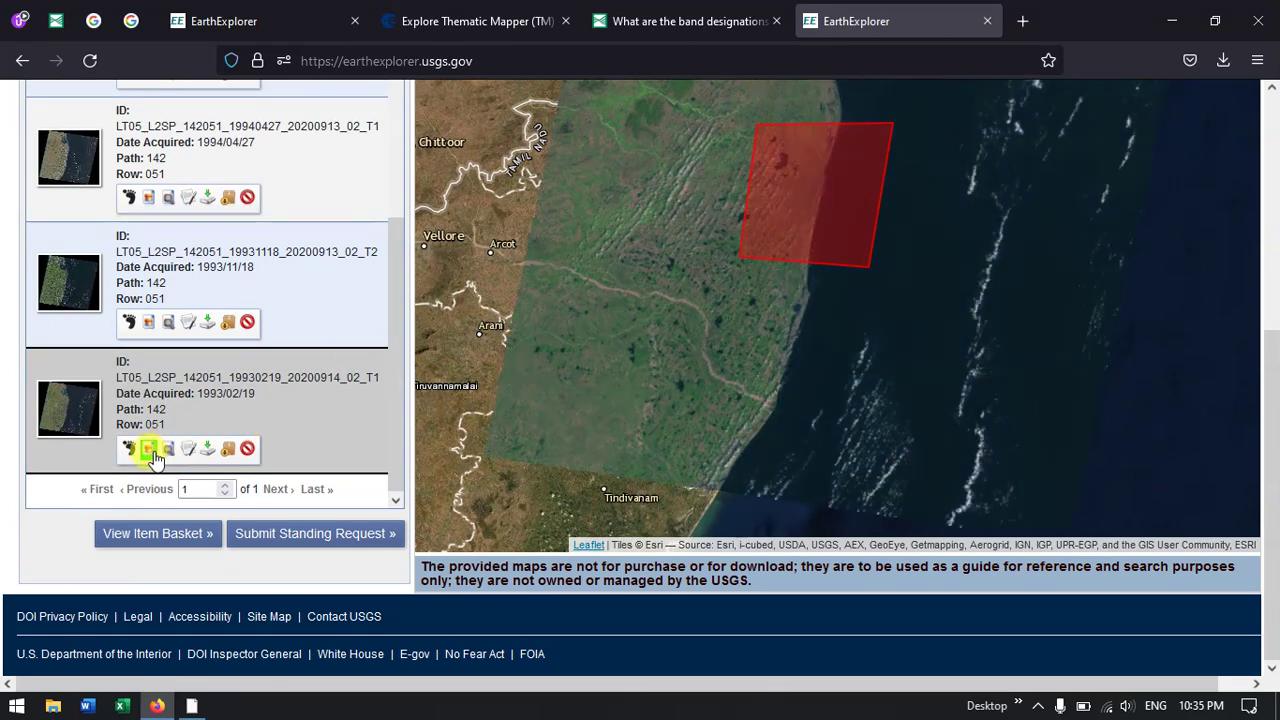
scroll(170, 340, "up", 5)
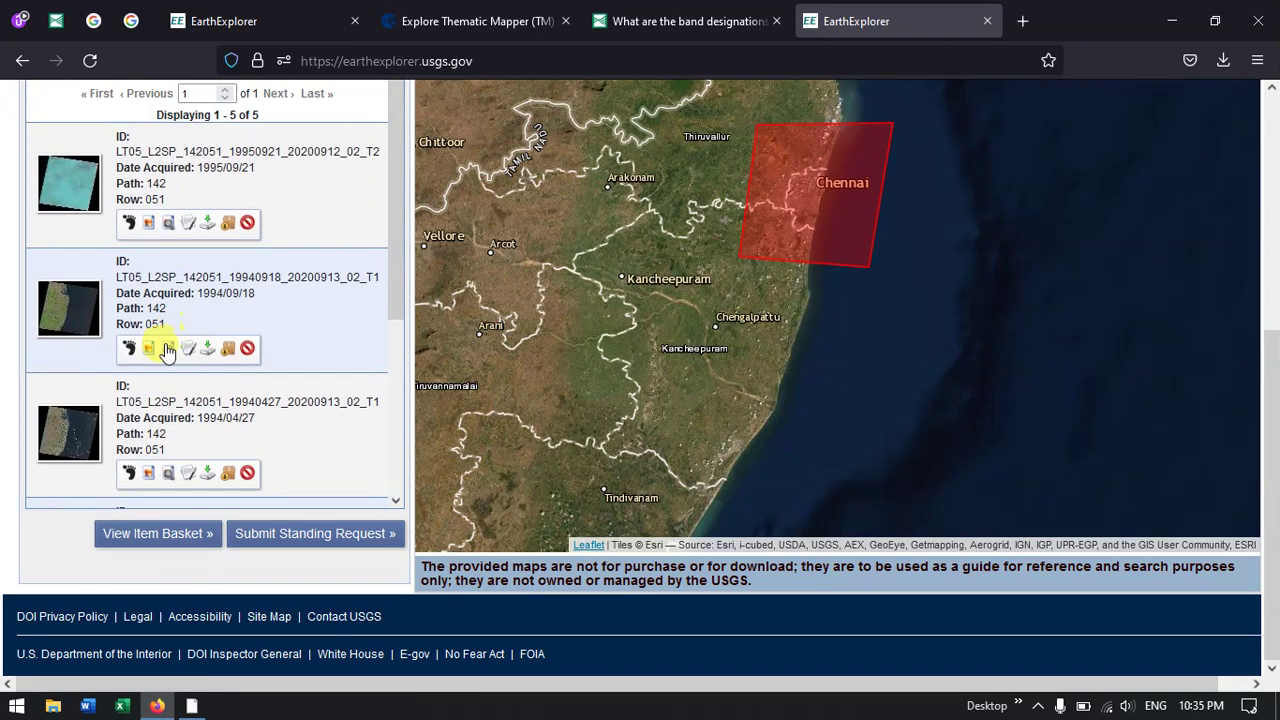
scroll(265, 330, "up", 2)
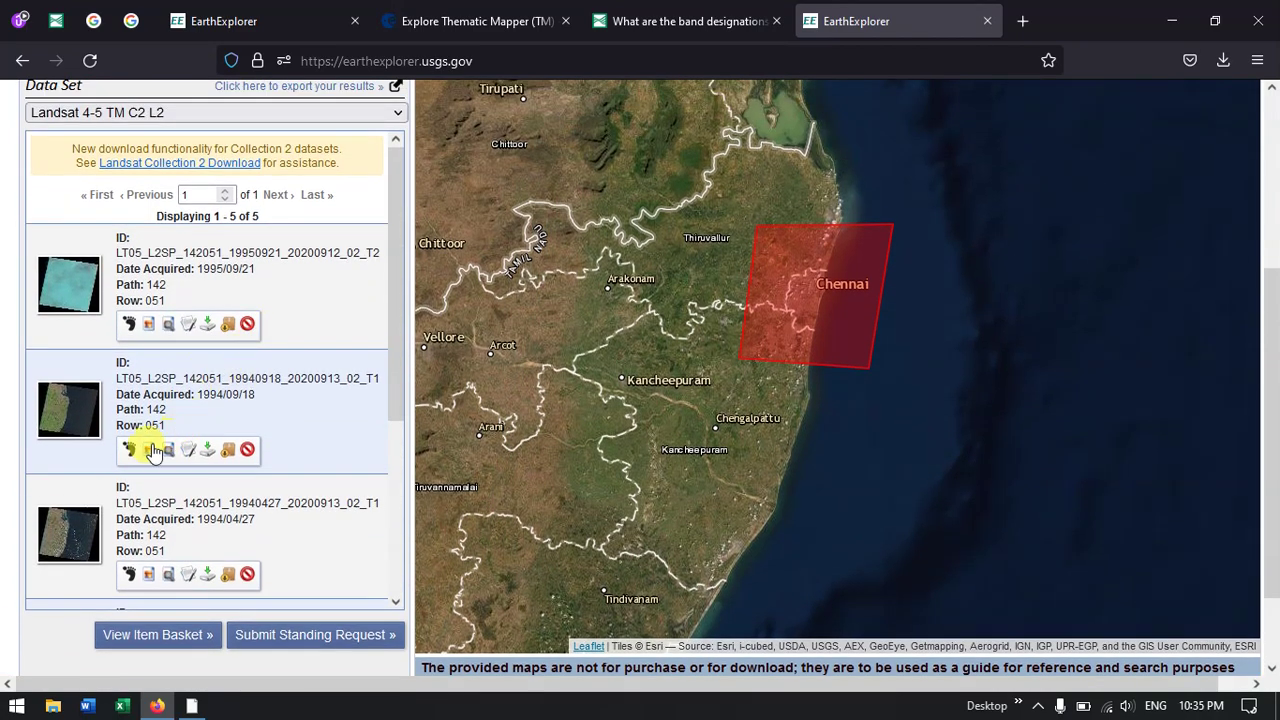
left_click(148, 451)
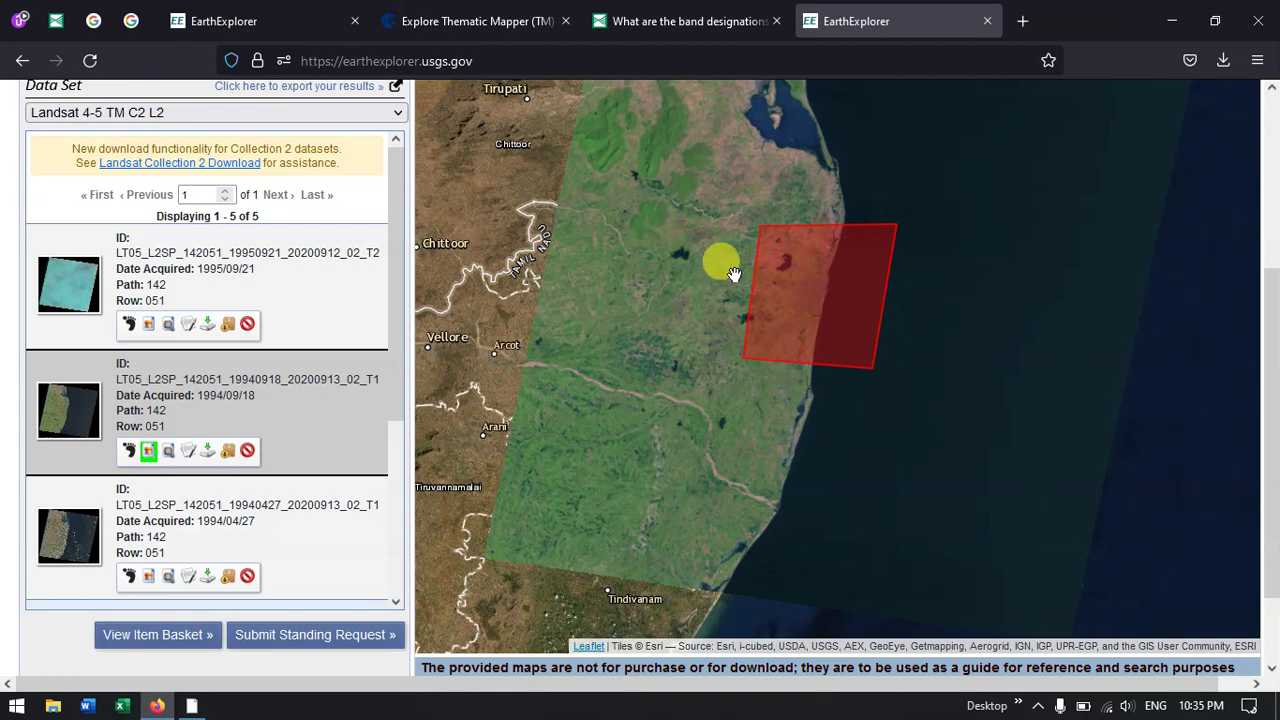
scroll(835, 312, "up", 2)
scroll(838, 312, "up", 1)
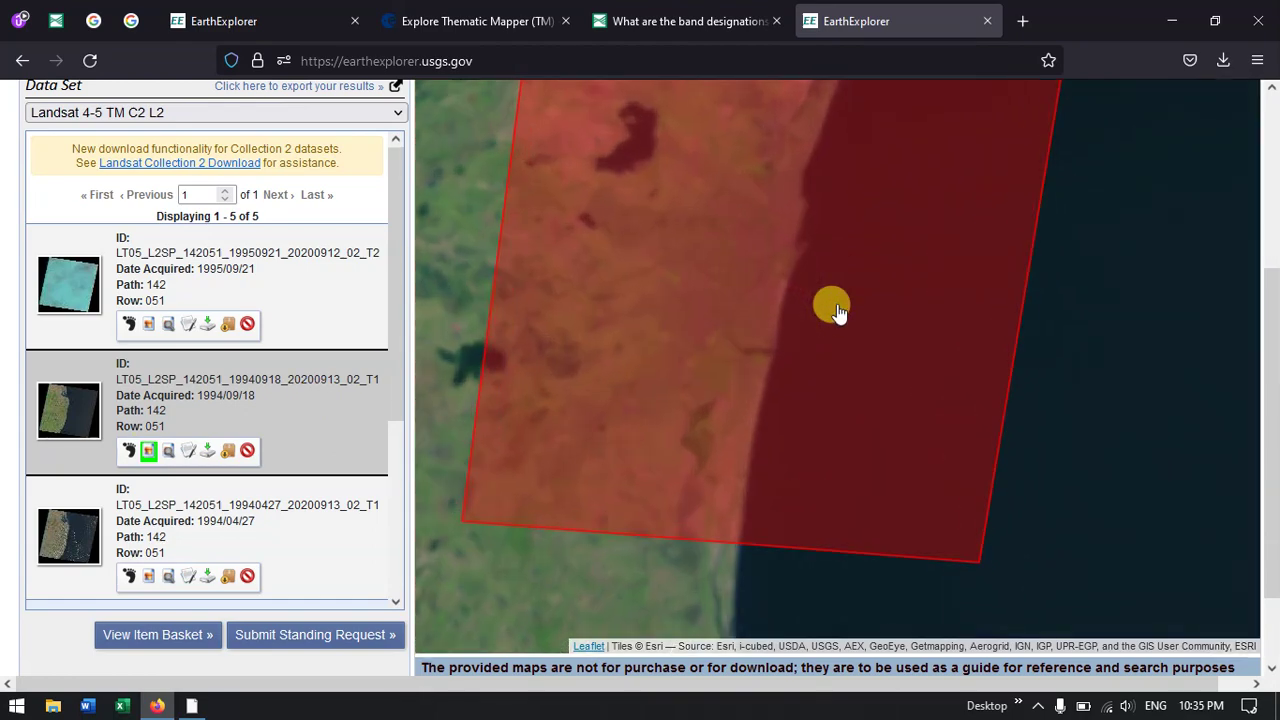
scroll(838, 312, "down", 2)
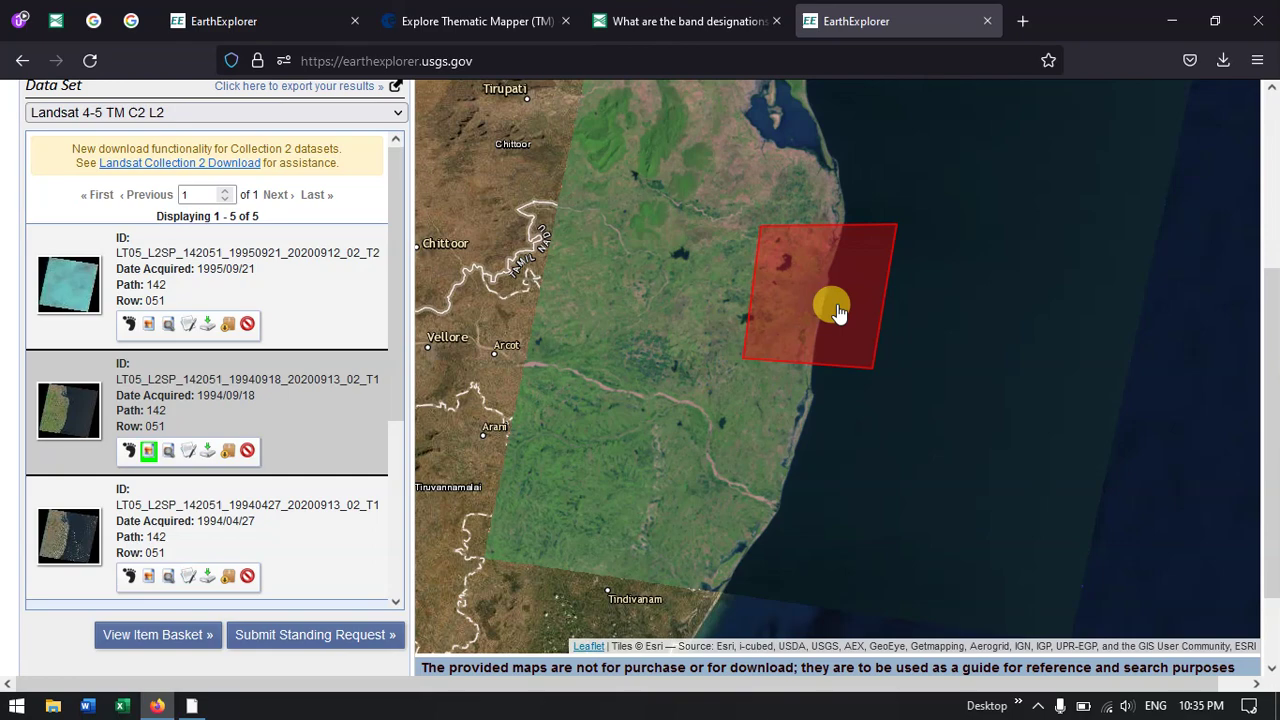
scroll(858, 290, "down", 2)
scroll(852, 288, "up", 2)
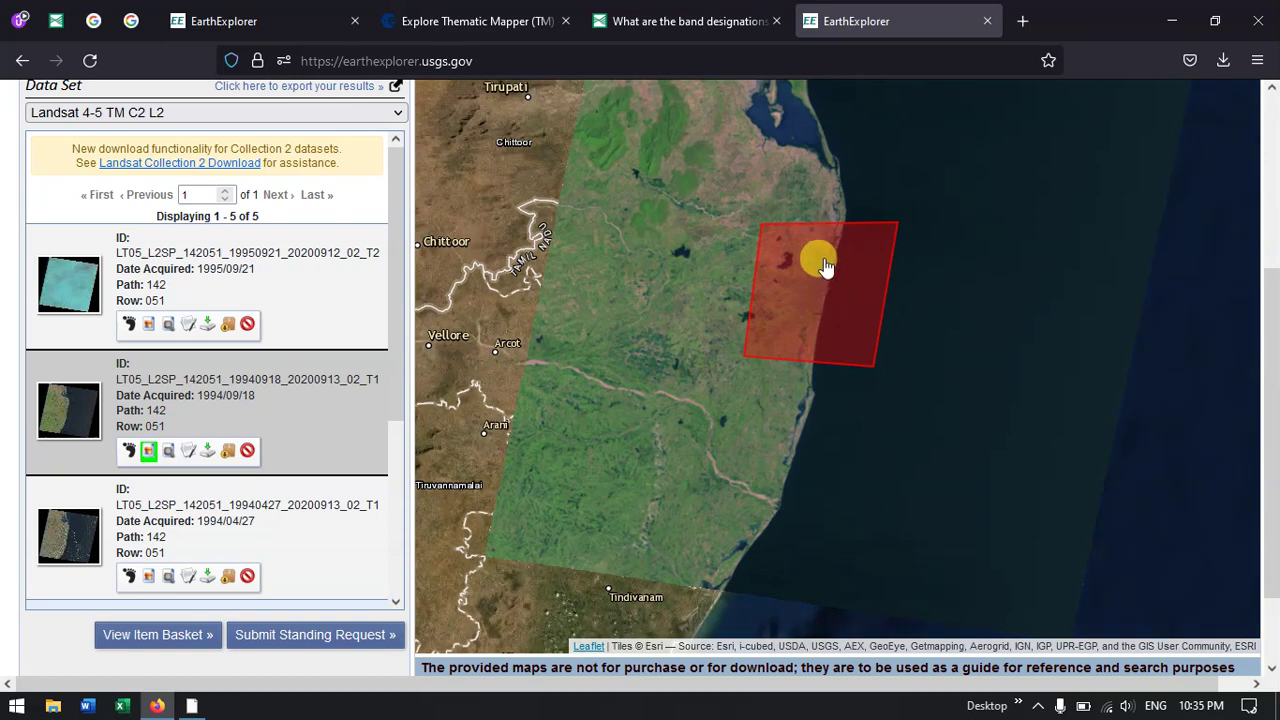
Step: Open the 1994/09/18 scene's metadata and view its full-size browse image
left_click(189, 454)
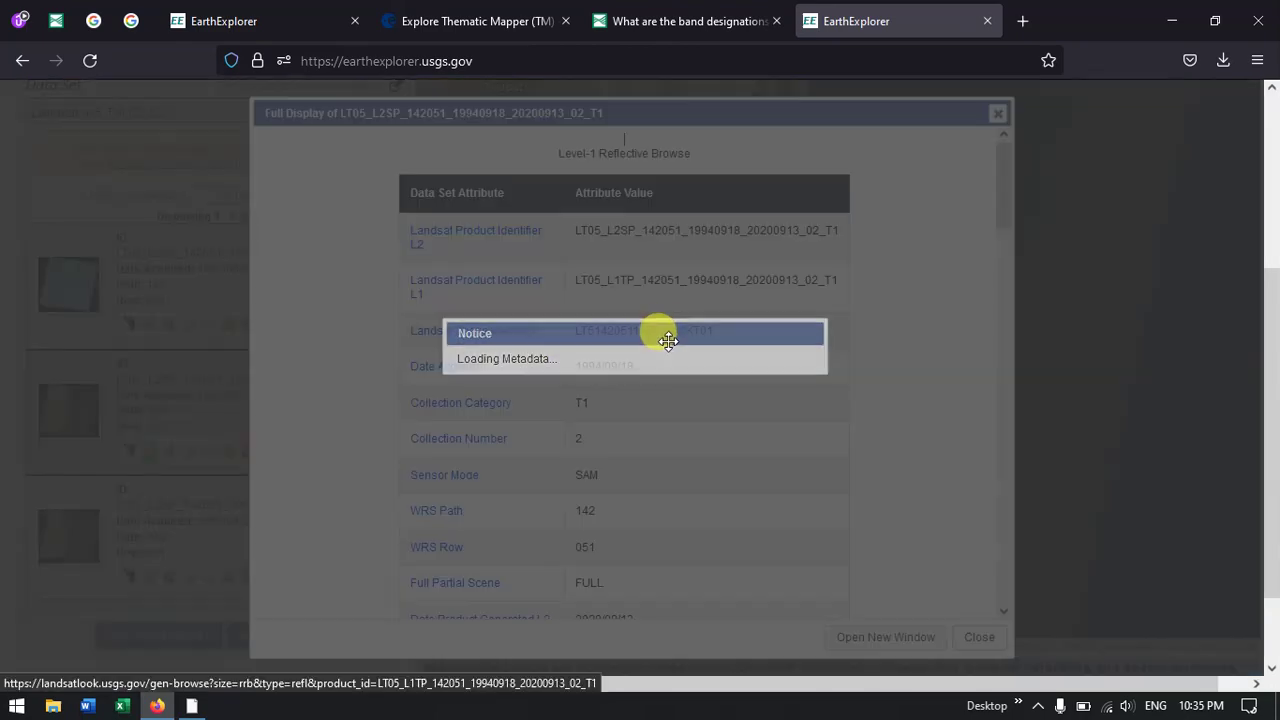
scroll(609, 251, "up", 5)
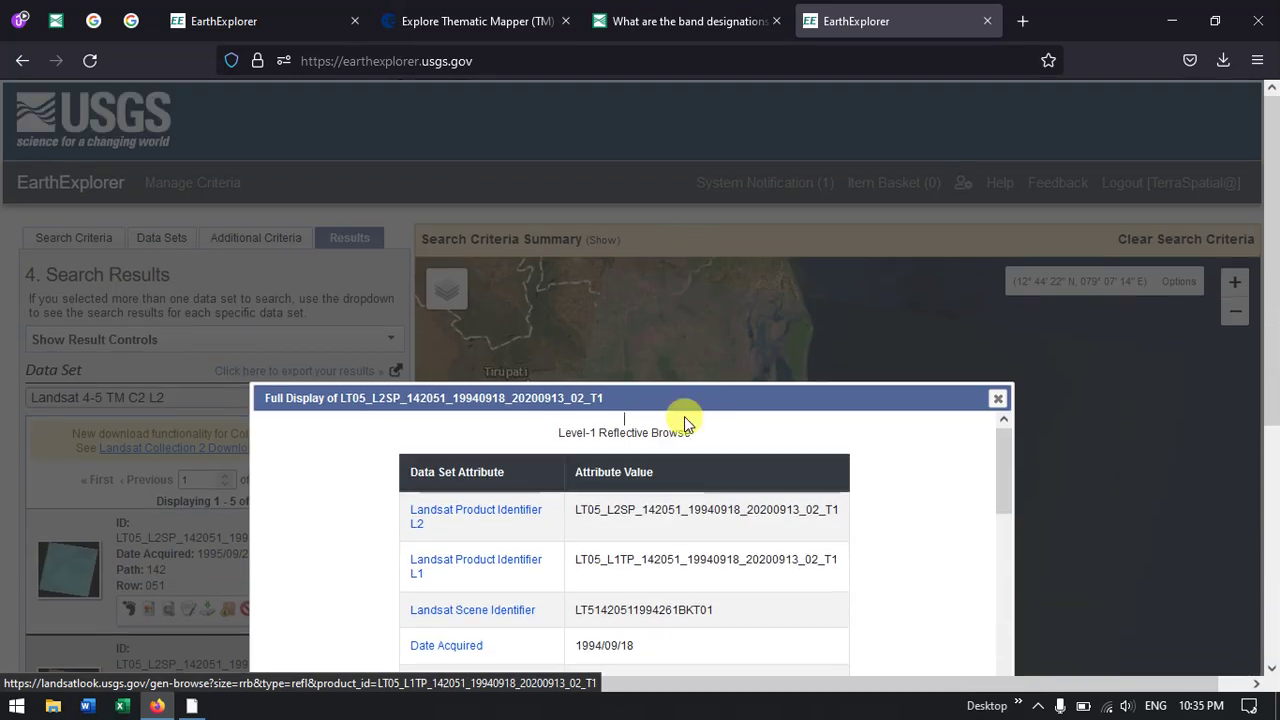
scroll(729, 475, "down", 2)
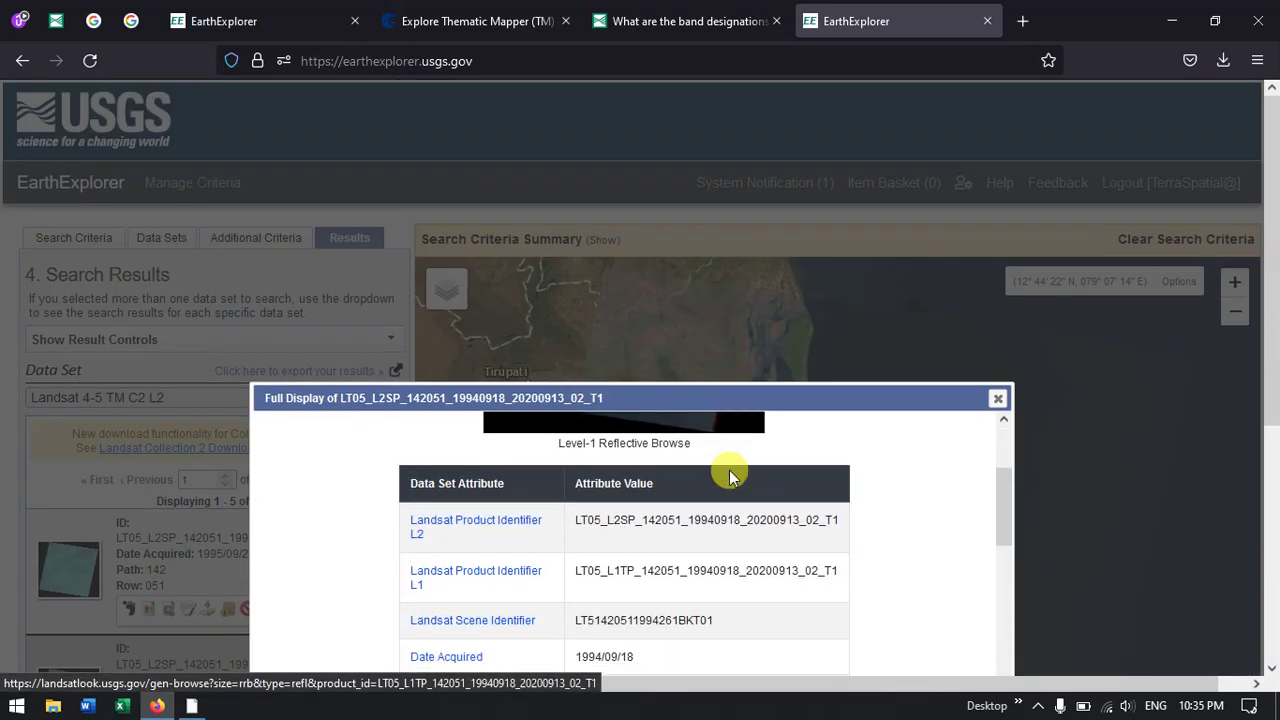
scroll(729, 475, "up", 2)
left_click(629, 495)
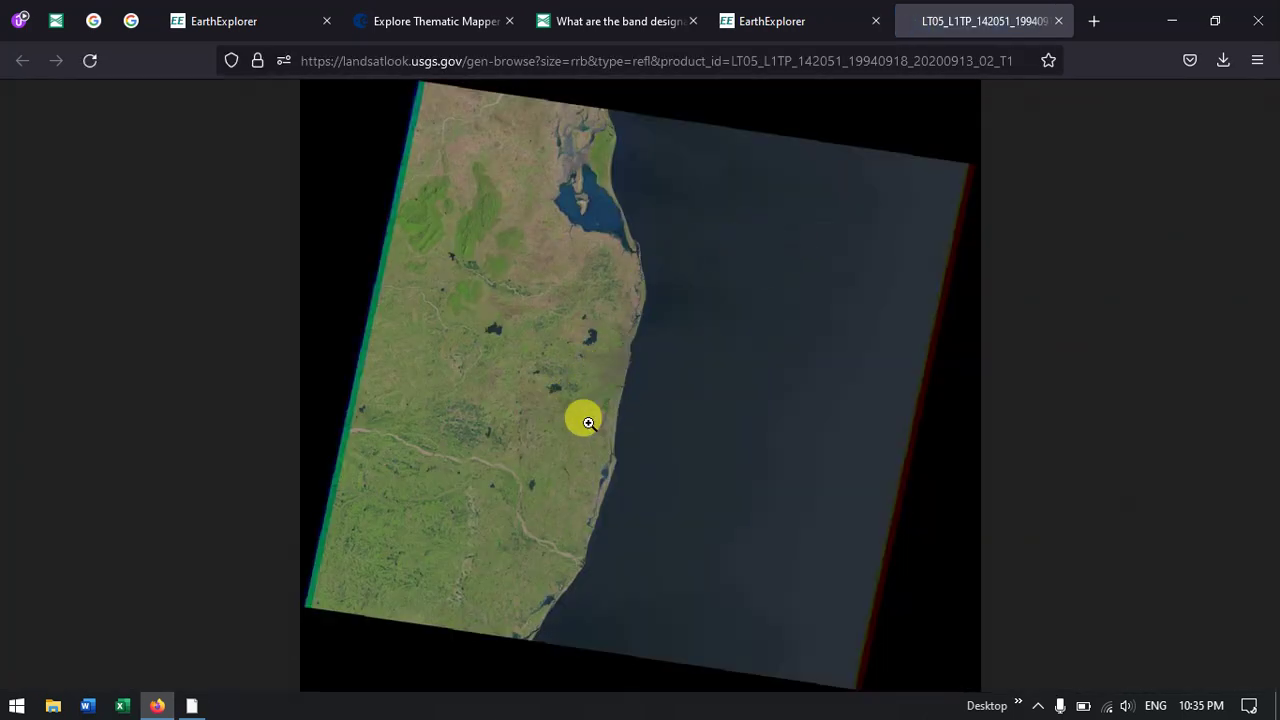
left_click(1058, 20)
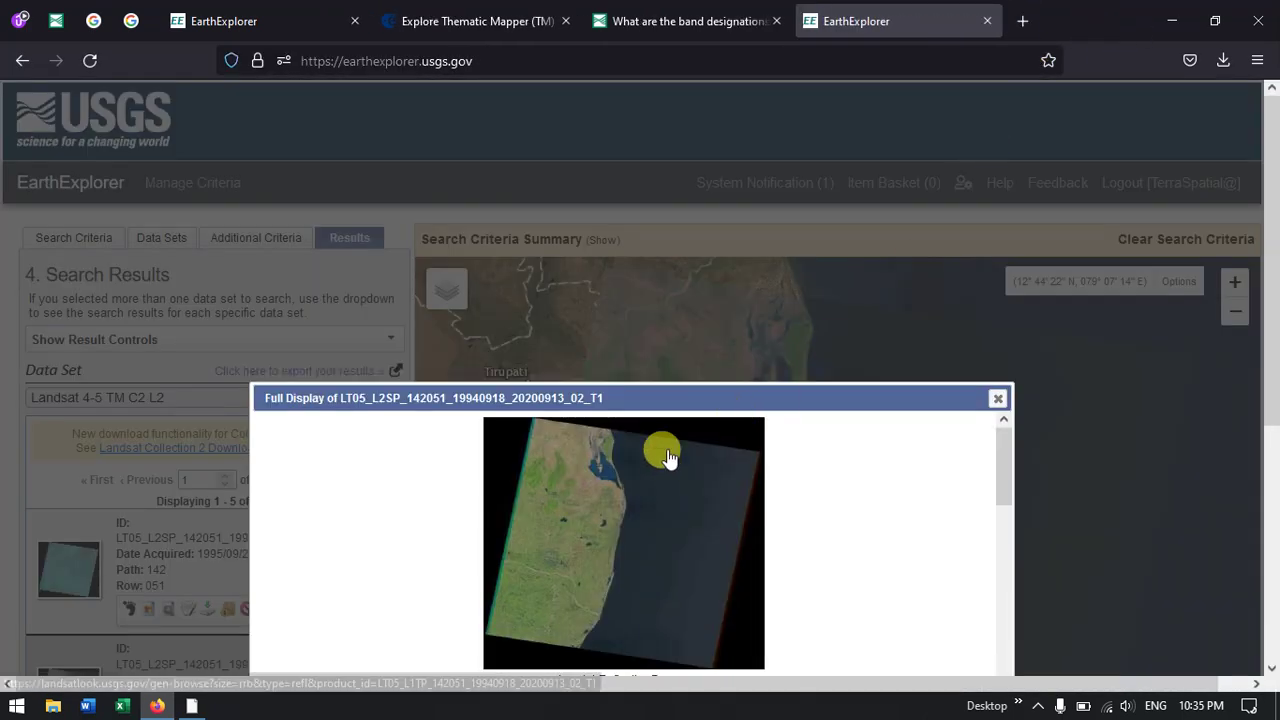
left_click(638, 514)
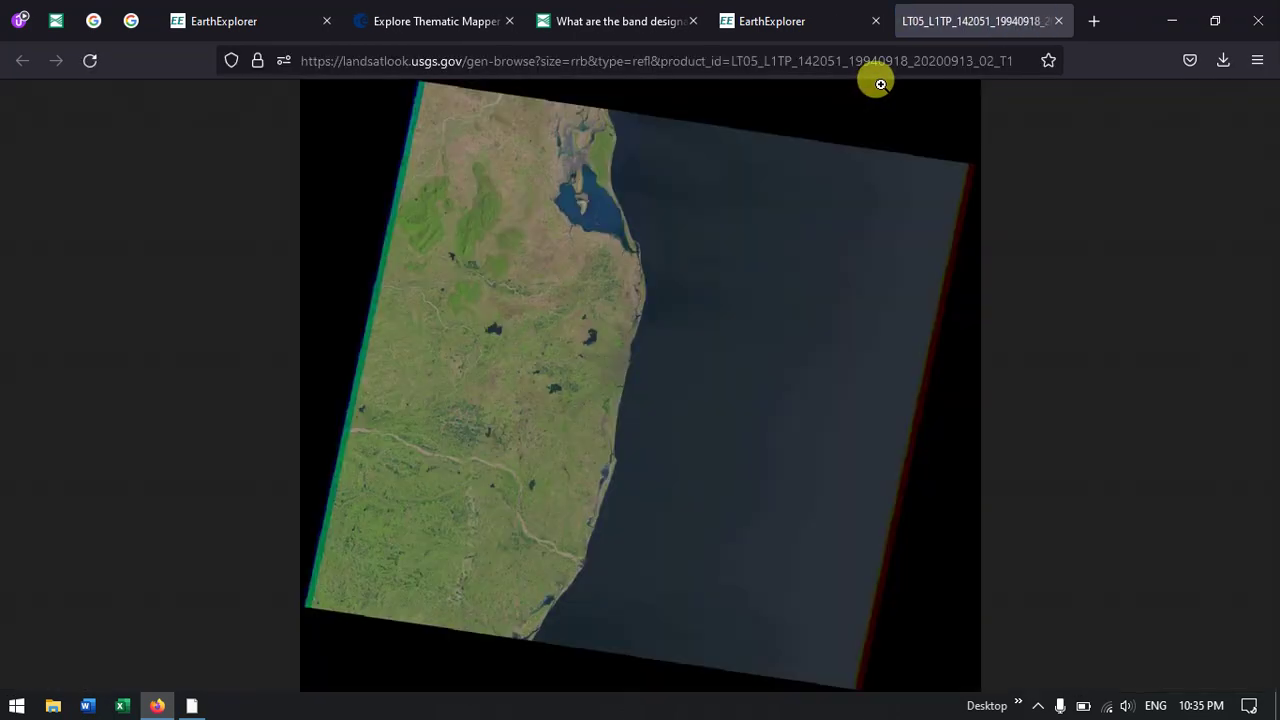
left_click(1059, 21)
Step: Review the metadata (Path 142, Row 051, UTM zone 44, 0.00 cloud cover), then close it
scroll(660, 390, "down", 5)
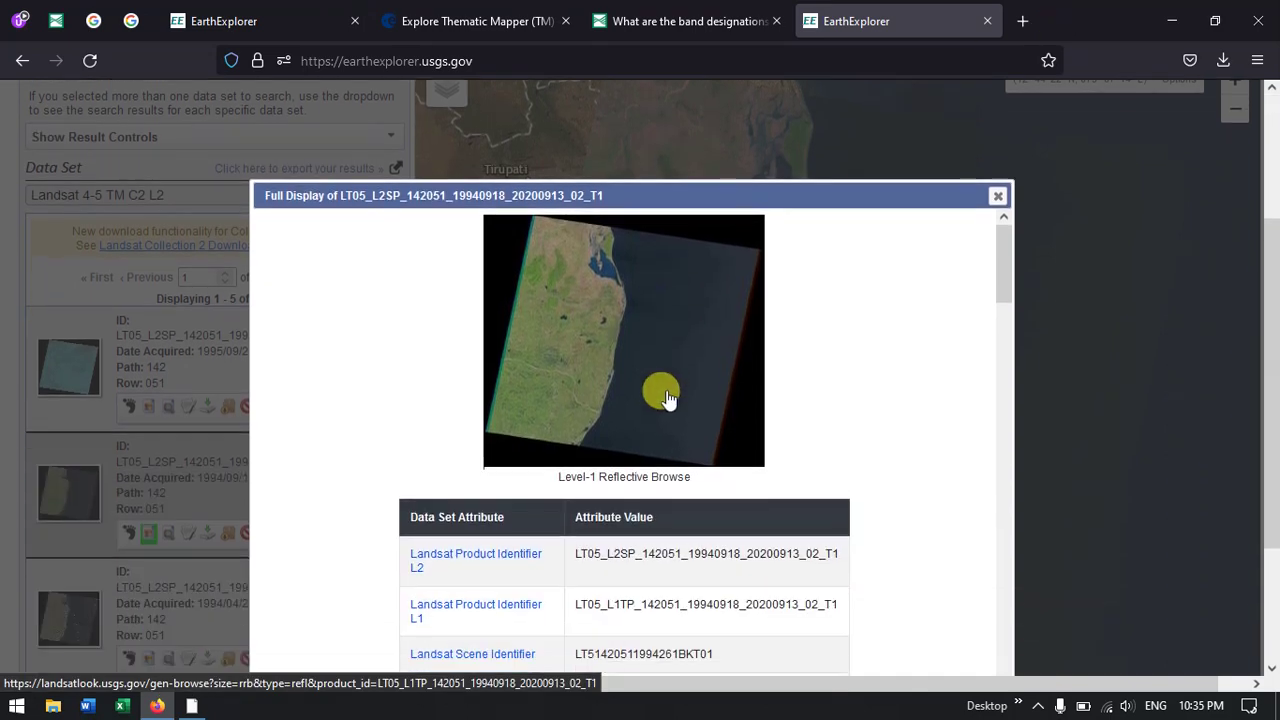
scroll(749, 417, "down", 3)
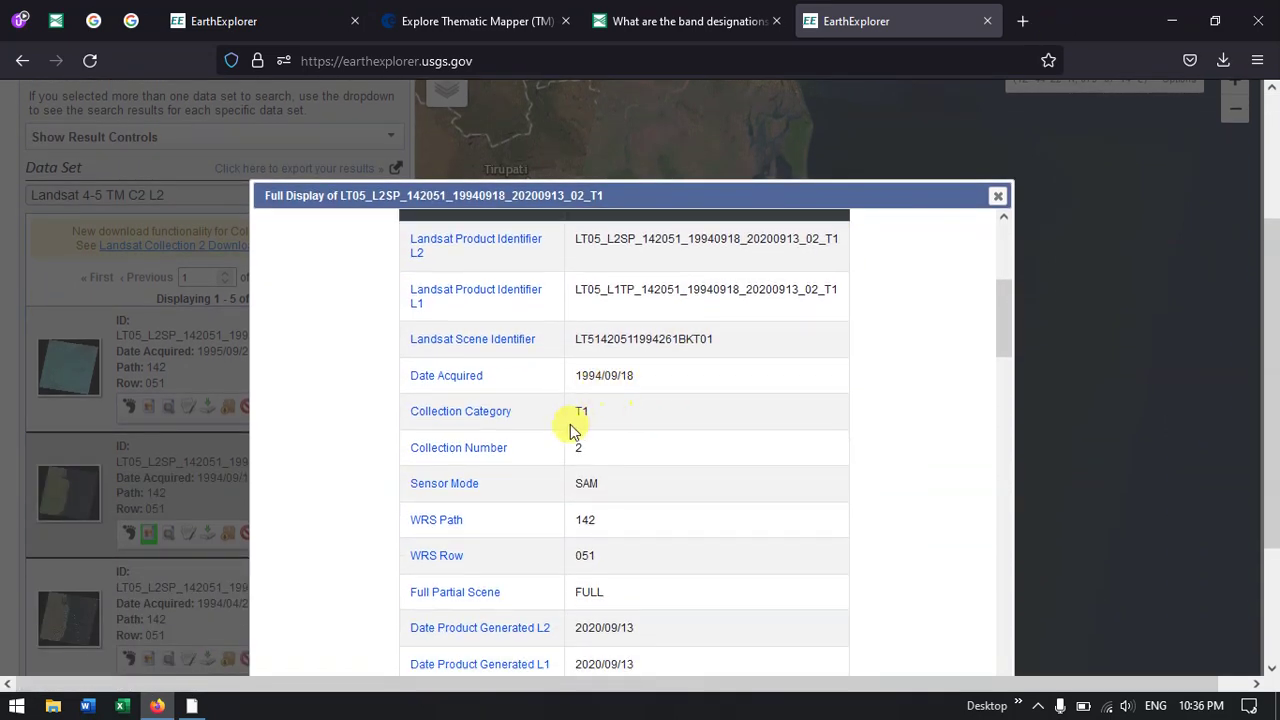
scroll(575, 400, "down", 1)
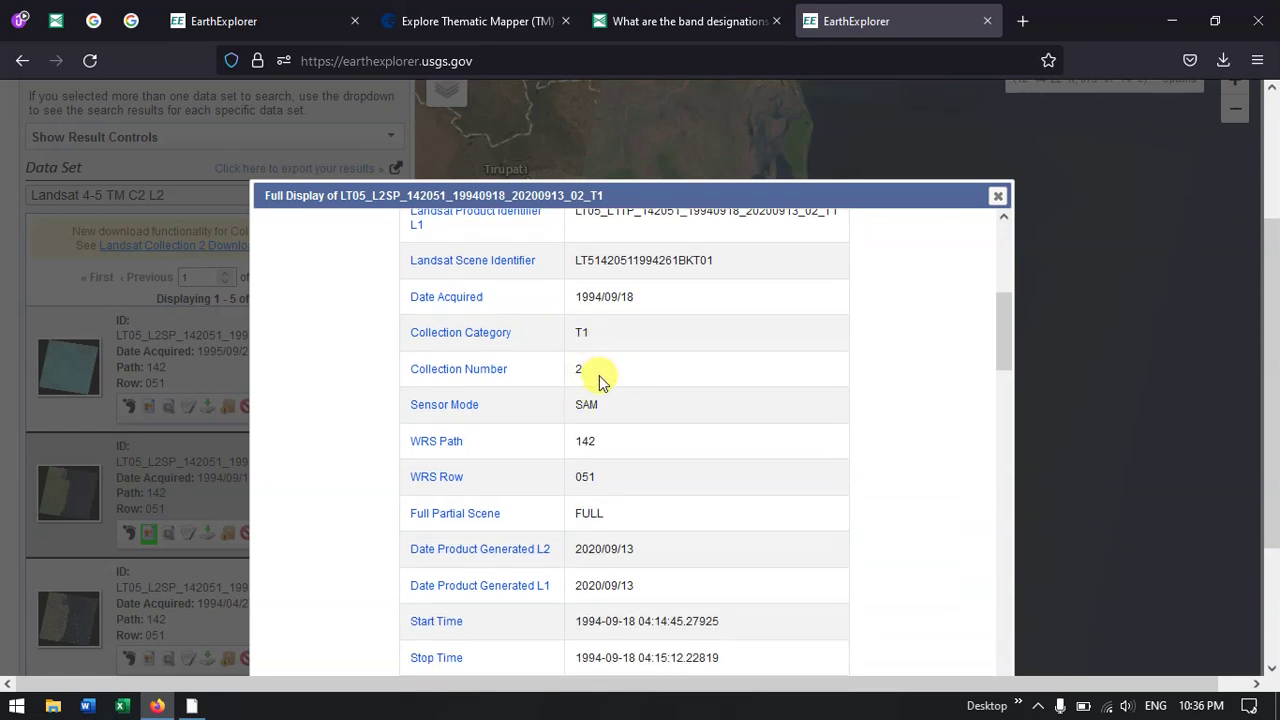
scroll(598, 380, "down", 1)
scroll(620, 368, "down", 1)
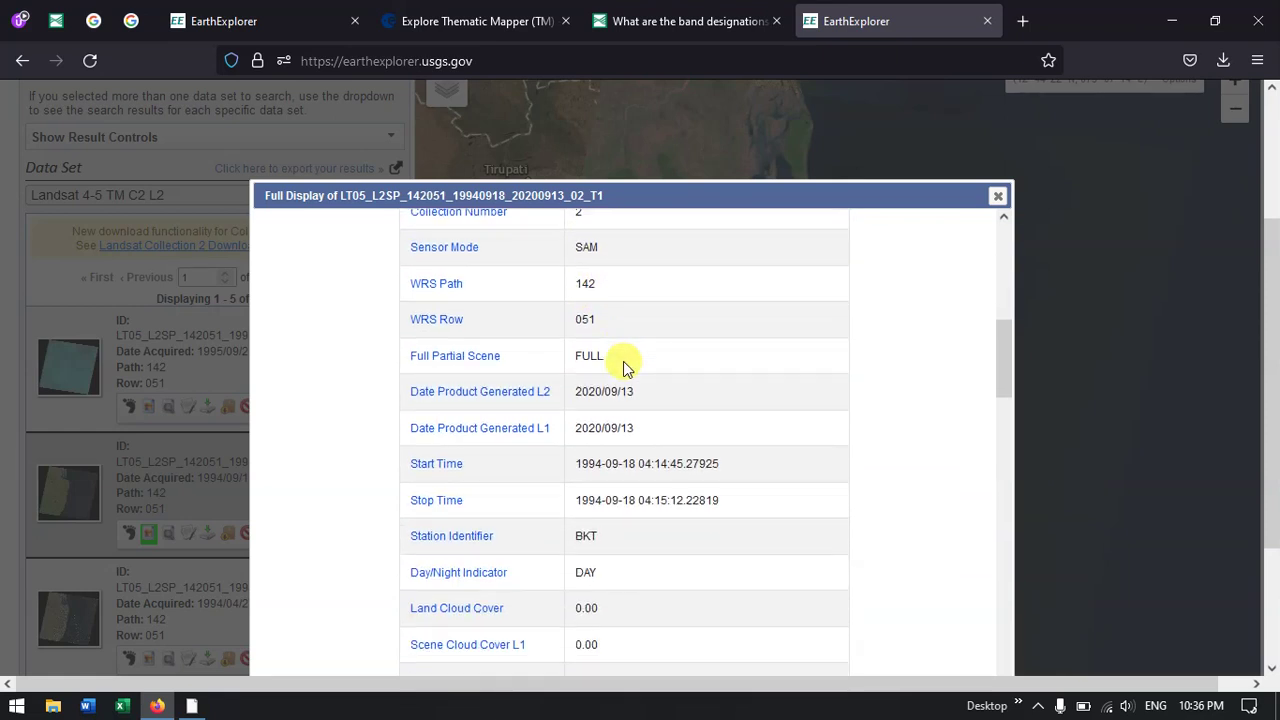
scroll(624, 367, "down", 1)
scroll(623, 364, "down", 4)
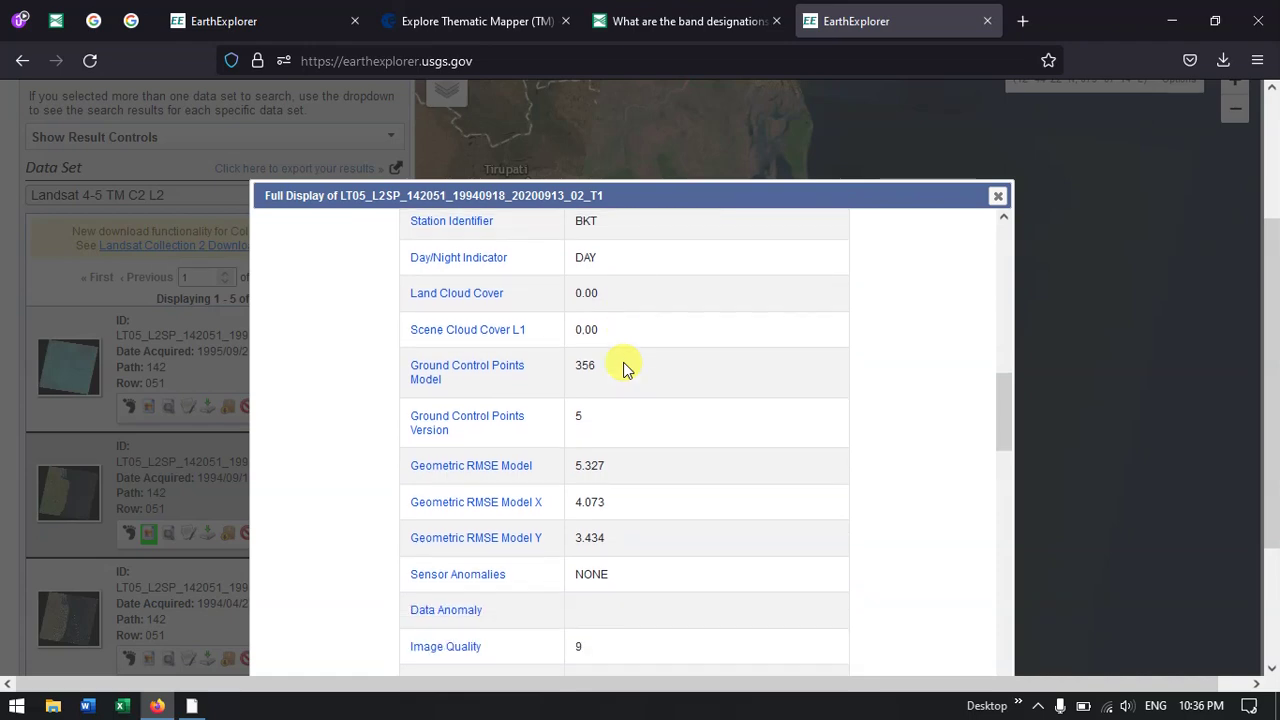
scroll(623, 366, "down", 6)
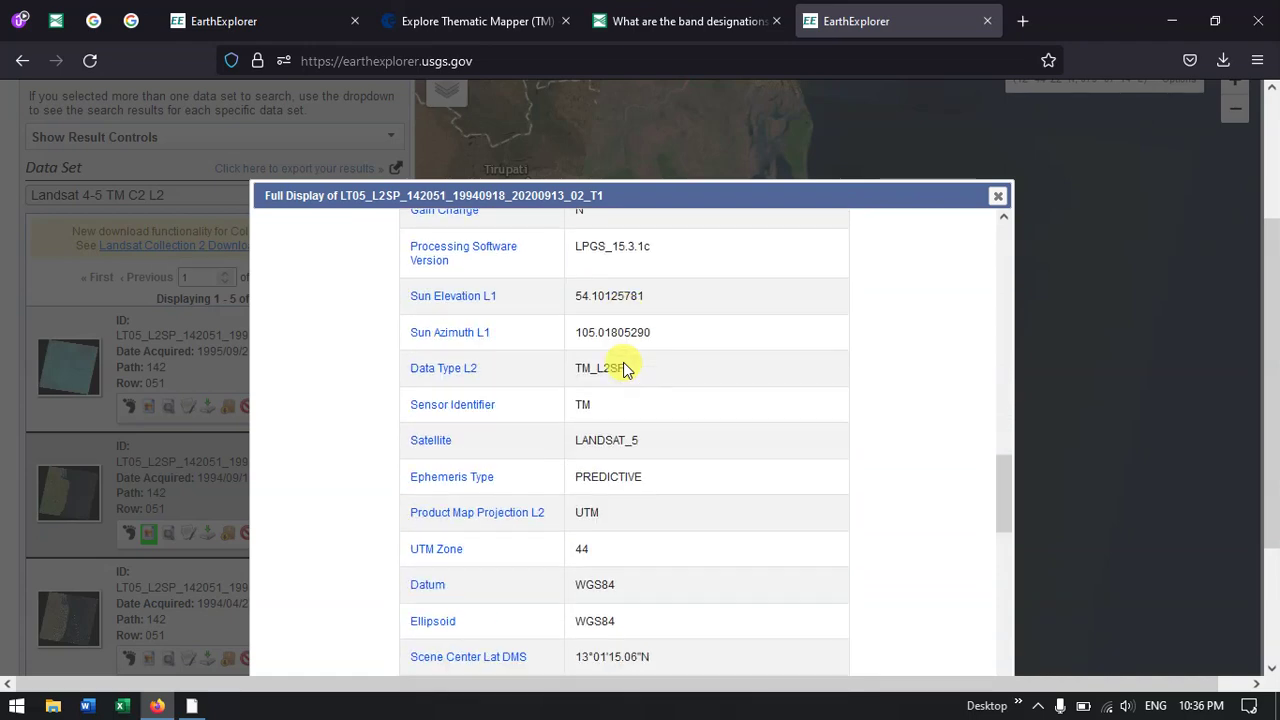
scroll(615, 365, "down", 2)
scroll(677, 370, "down", 5)
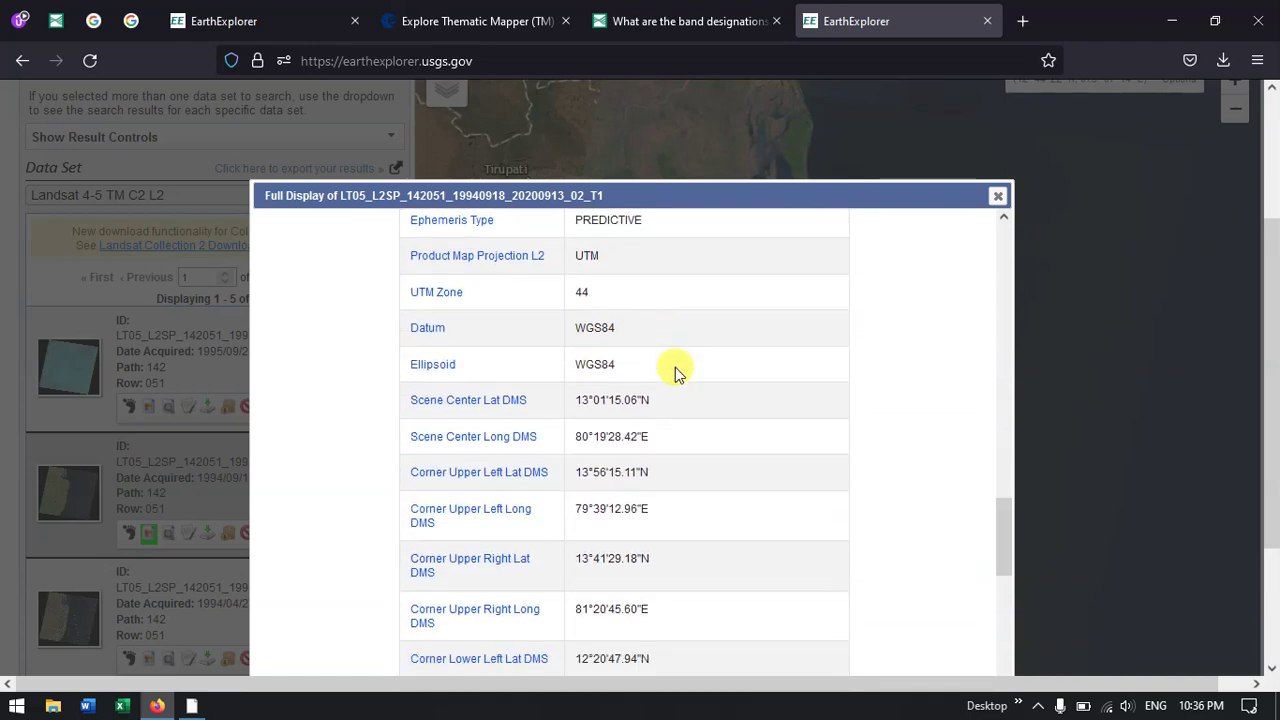
scroll(760, 360, "down", 3)
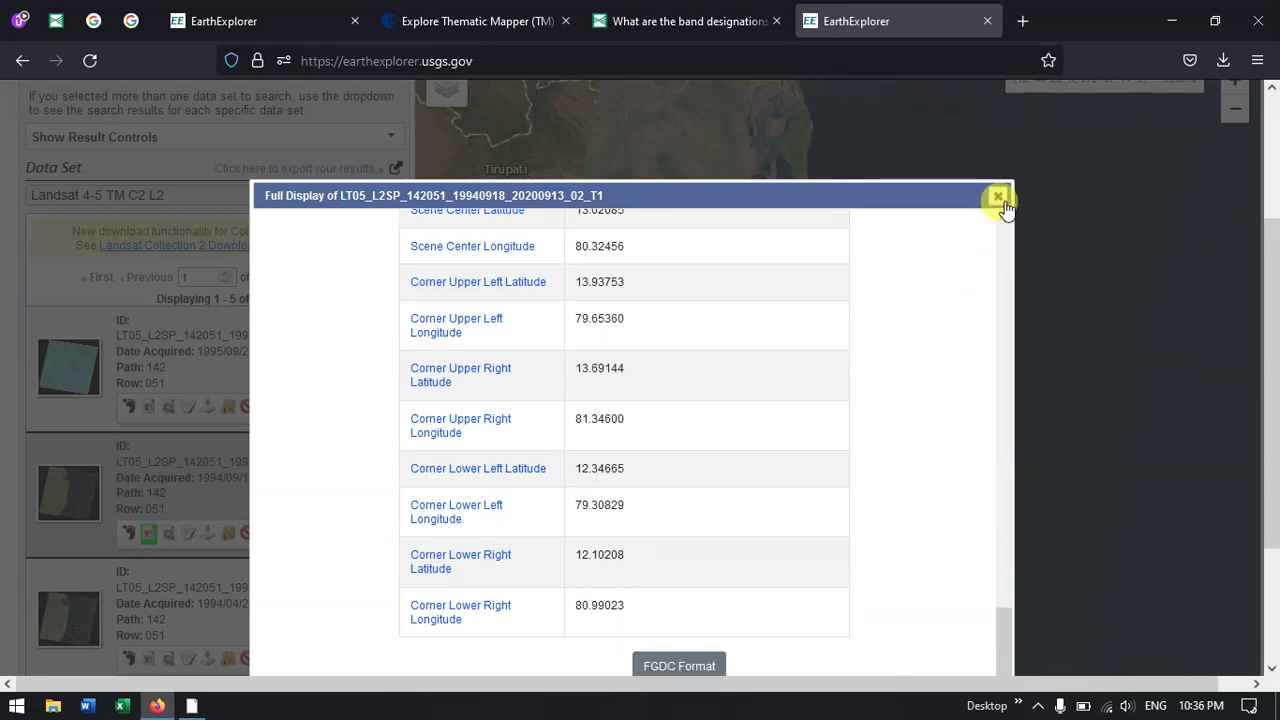
left_click(997, 196)
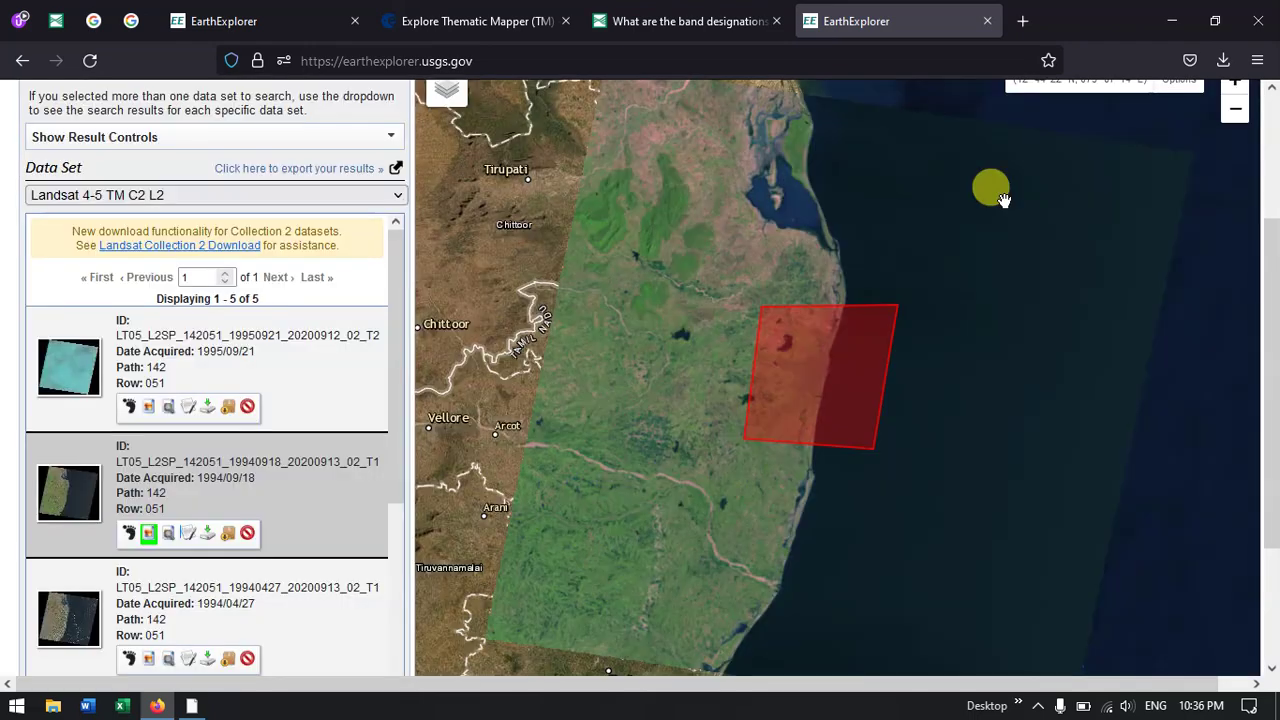
Step: Show the 1994/09/18 scene's download options and browse the Level-2 bundle's individual band files
left_click(207, 533)
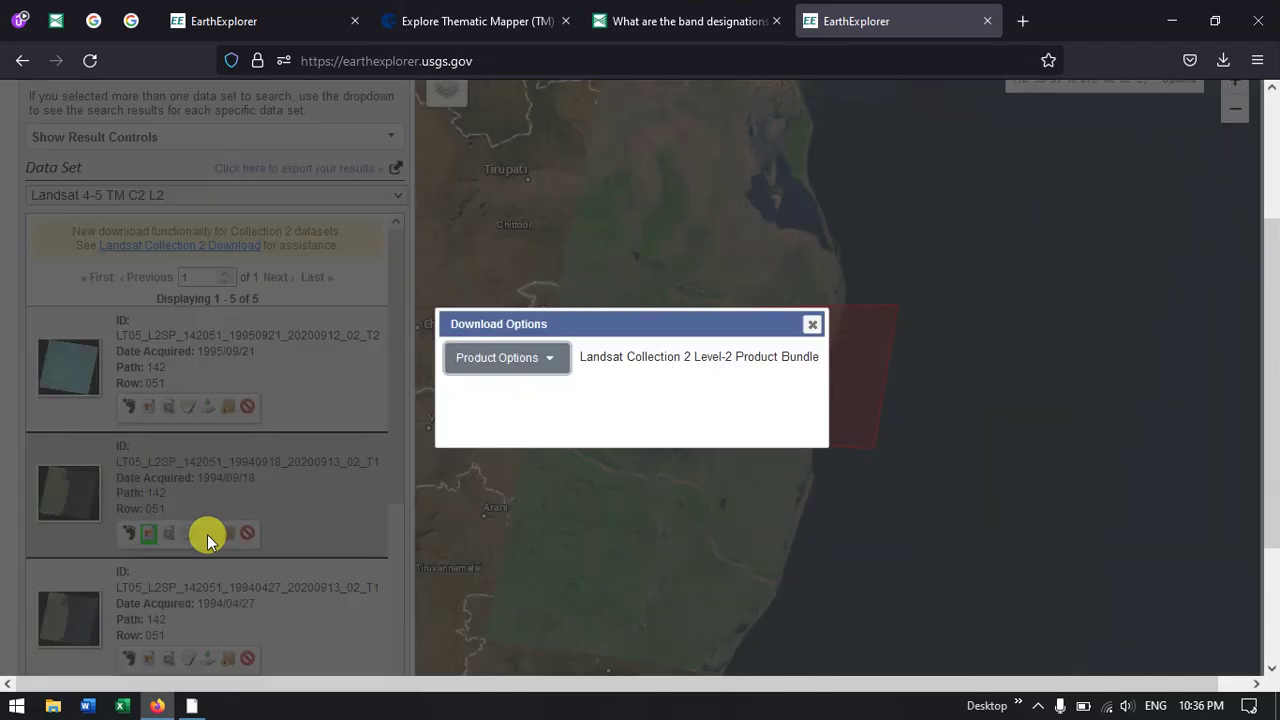
left_click(505, 371)
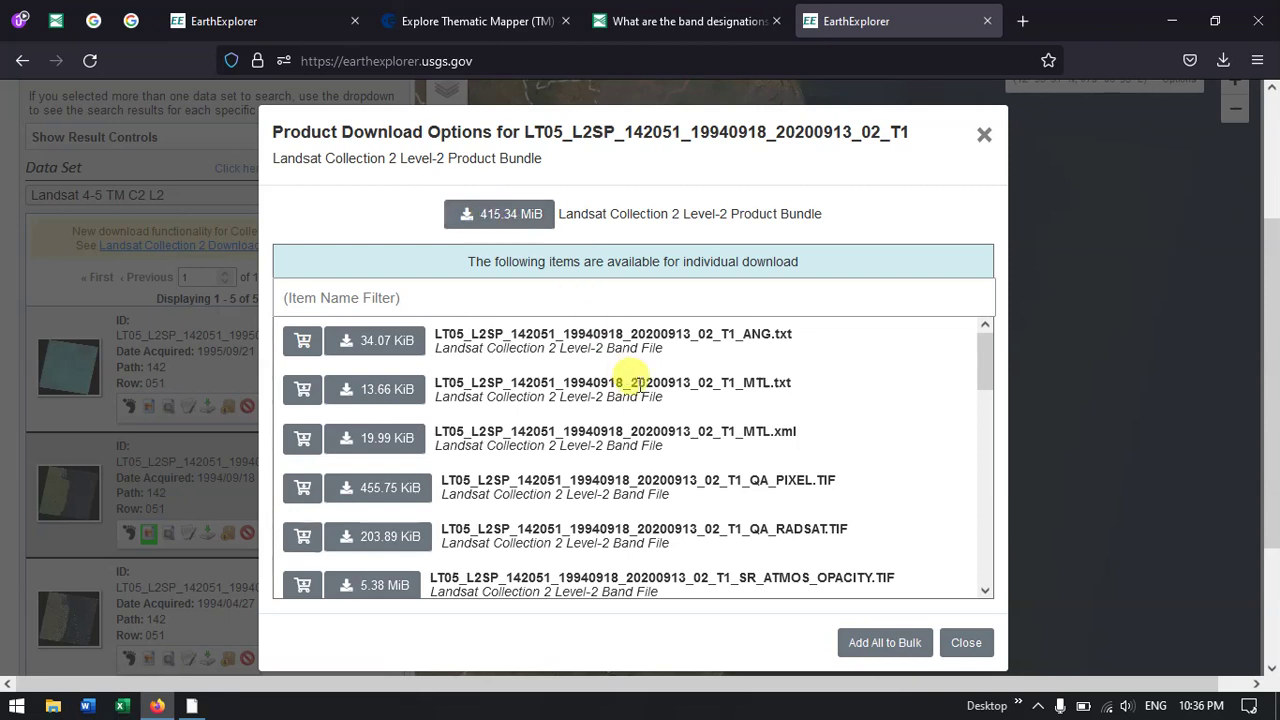
scroll(583, 372, "down", 3)
scroll(638, 388, "up", 3)
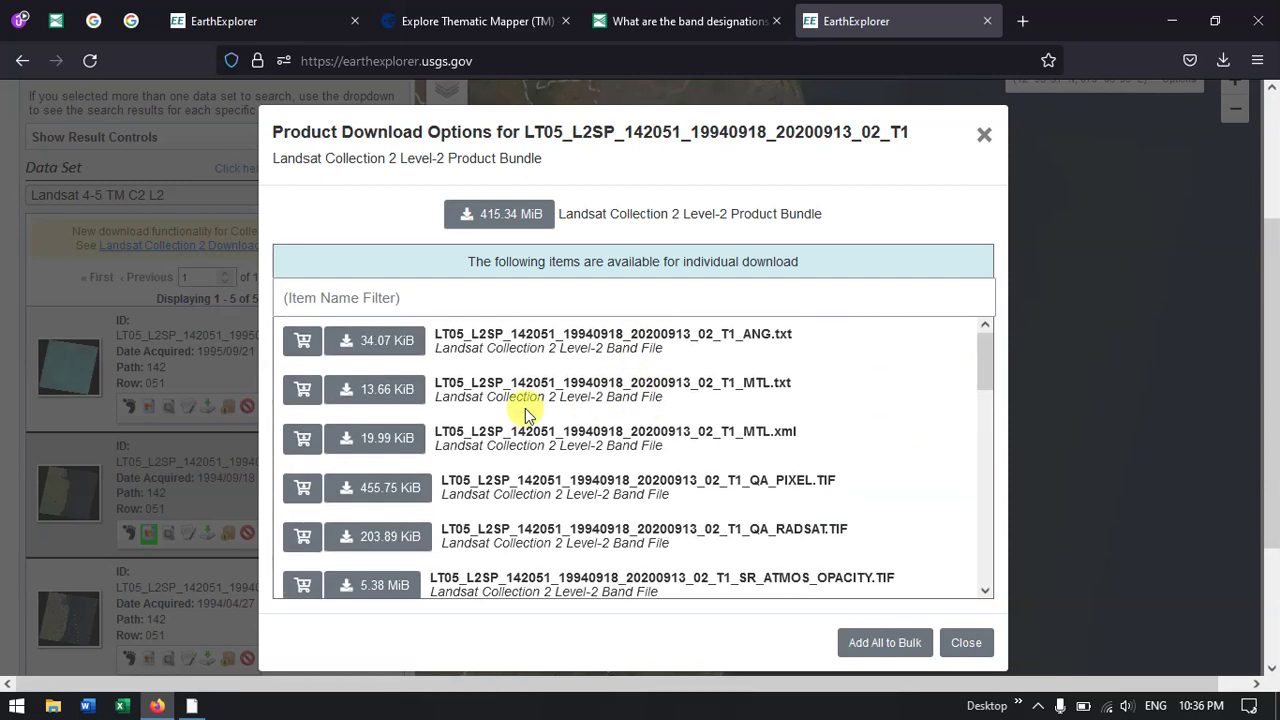
scroll(394, 431, "down", 2)
scroll(590, 430, "down", 6)
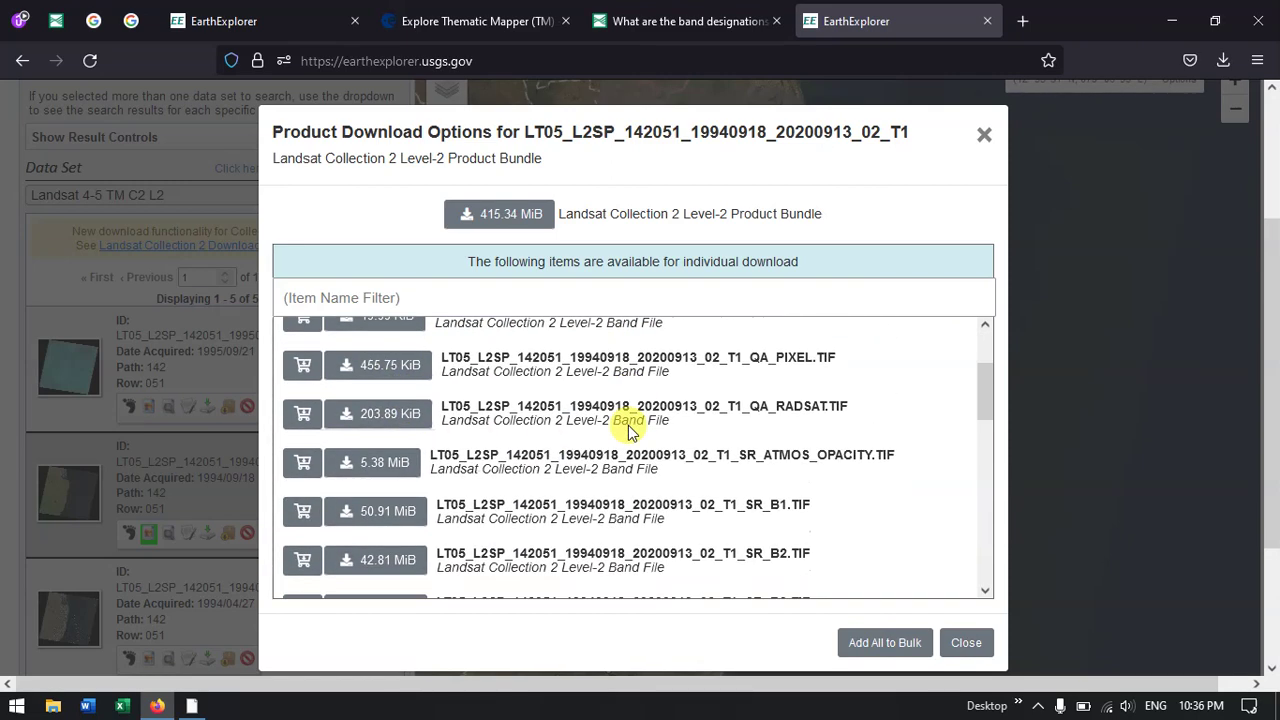
scroll(580, 455, "down", 3)
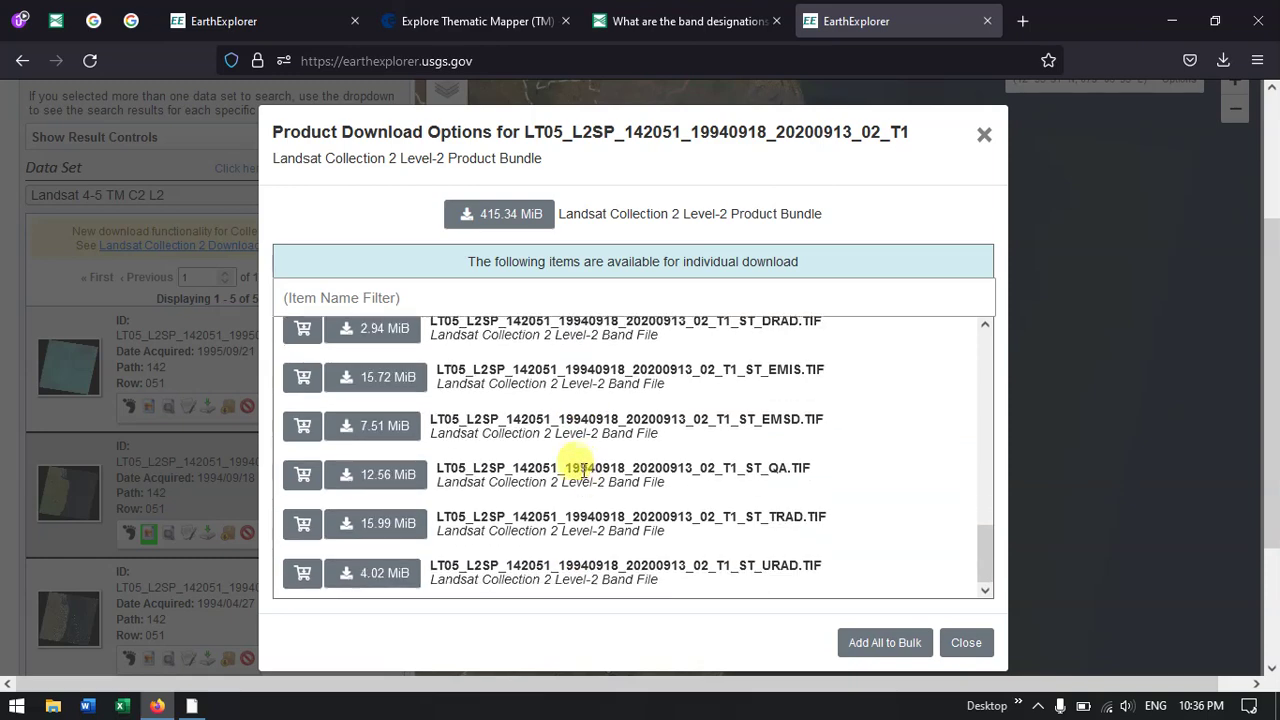
scroll(585, 465, "up", 7)
scroll(587, 470, "up", 5)
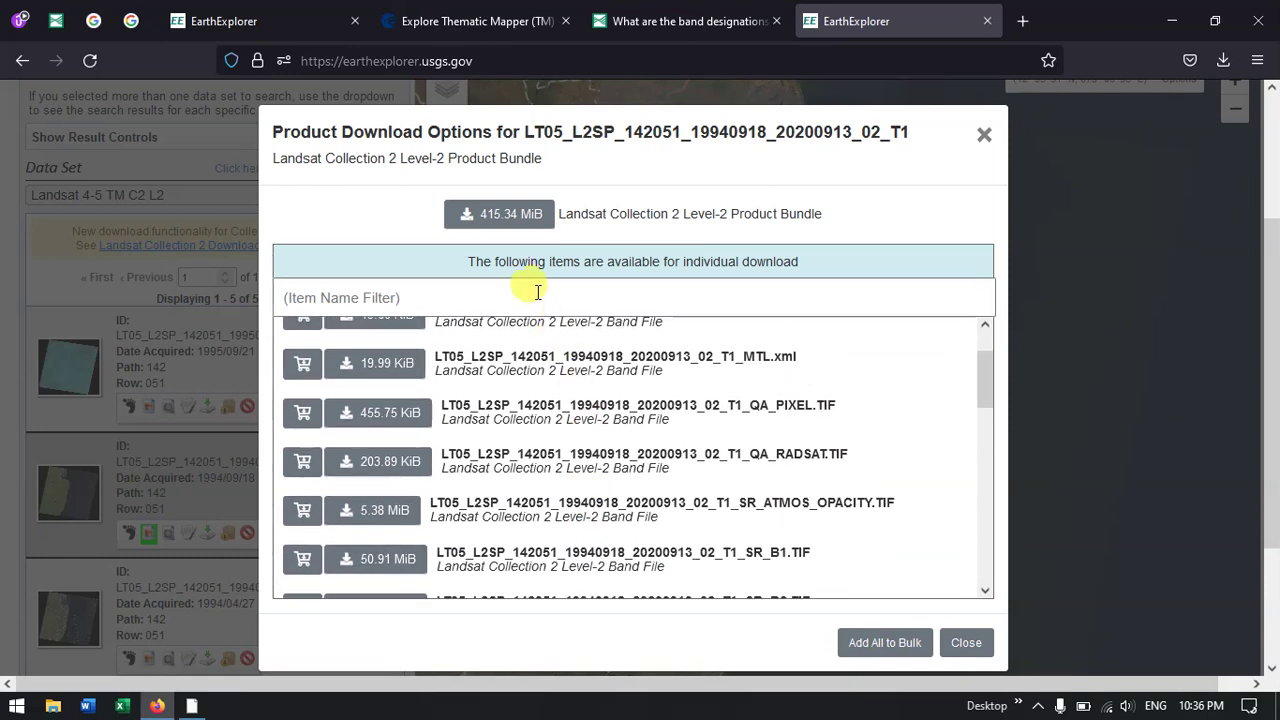
Step: Download the 415.34 MiB Level-2 bundle as a .tar and show it in D:\Videos\Data
left_click(505, 220)
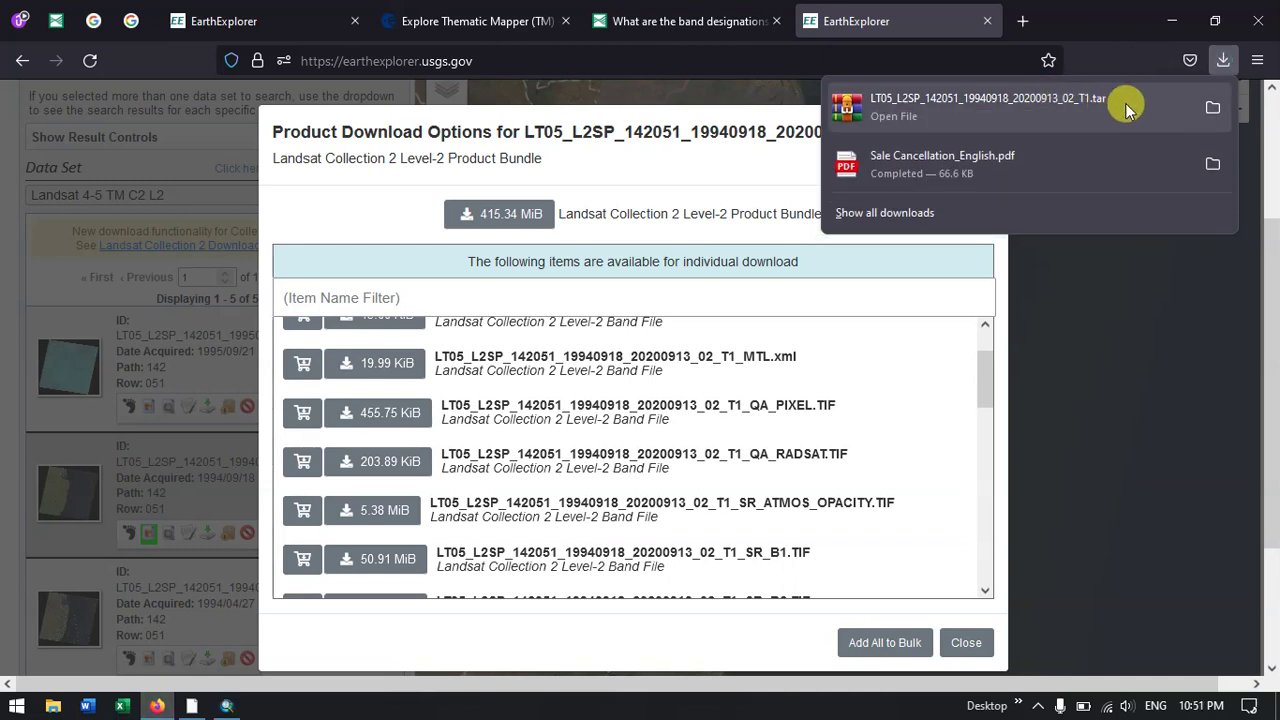
left_click(1211, 112)
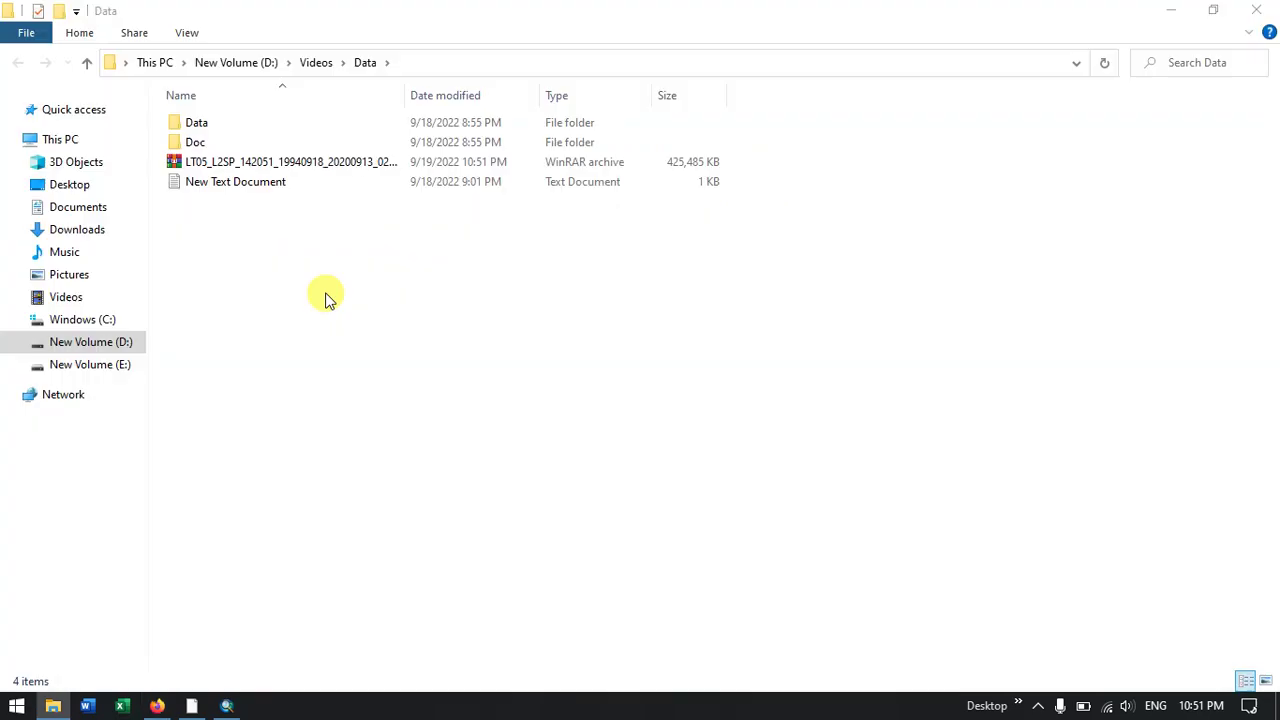
Step: Extract the Landsat .tar archive into the Data folder
left_click(330, 162)
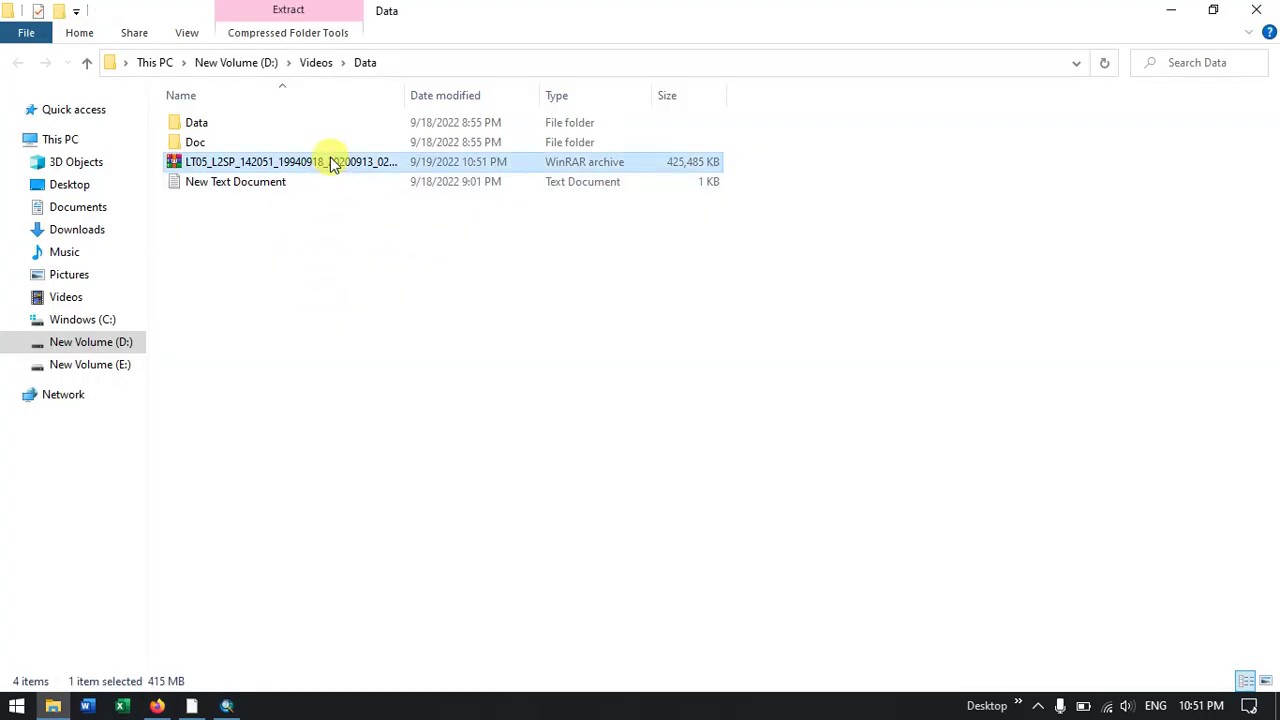
right_click(277, 163)
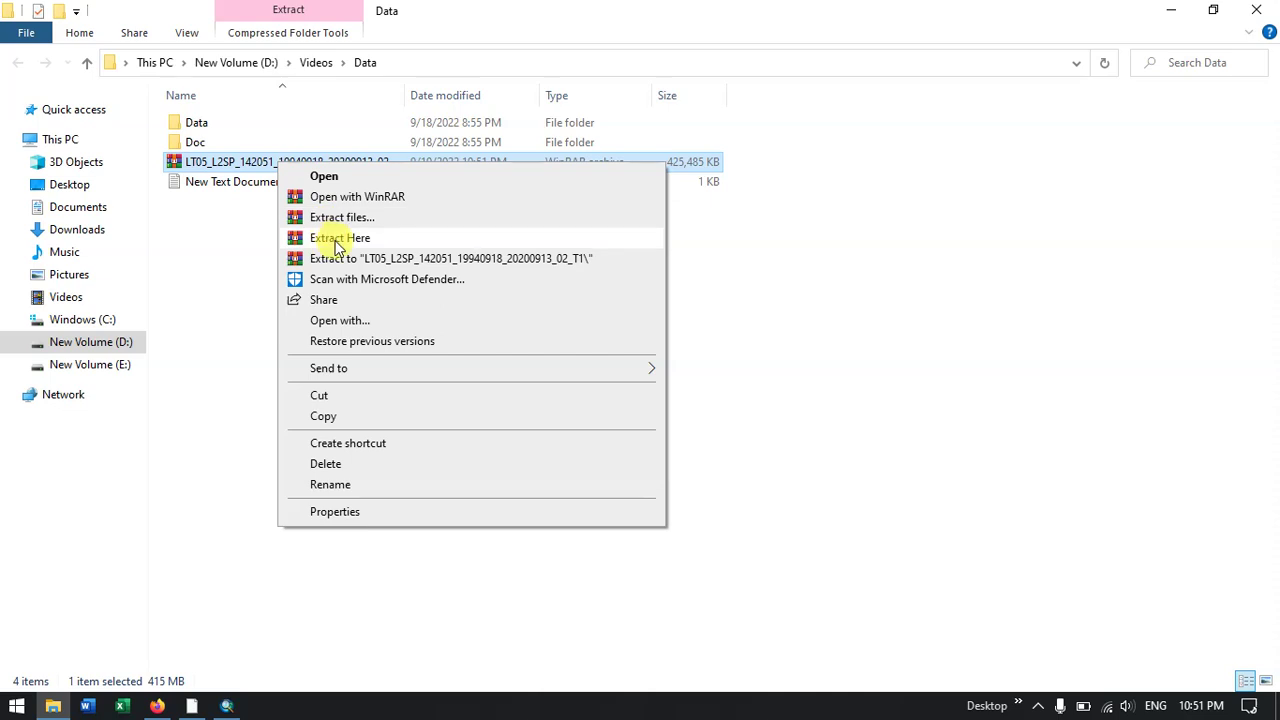
left_click(337, 242)
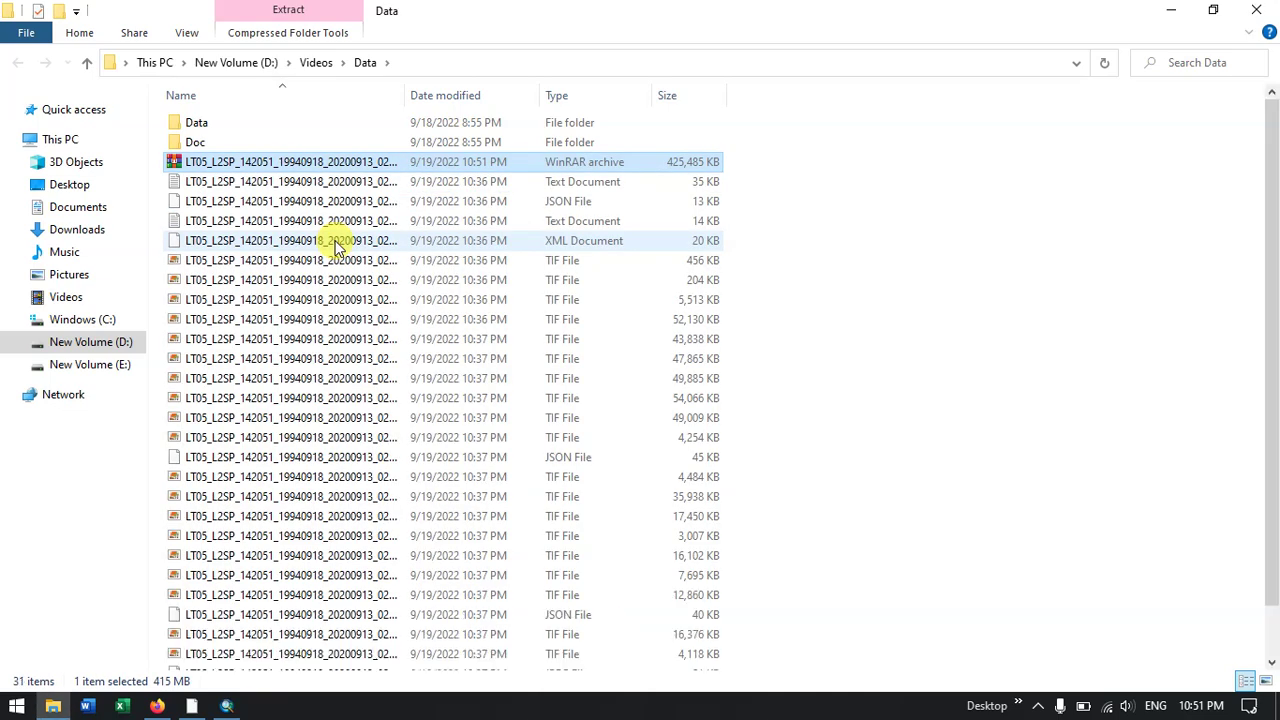
Step: Refresh the folder, view the extracted band files as large icons, and switch to ArcMap
left_click(954, 374)
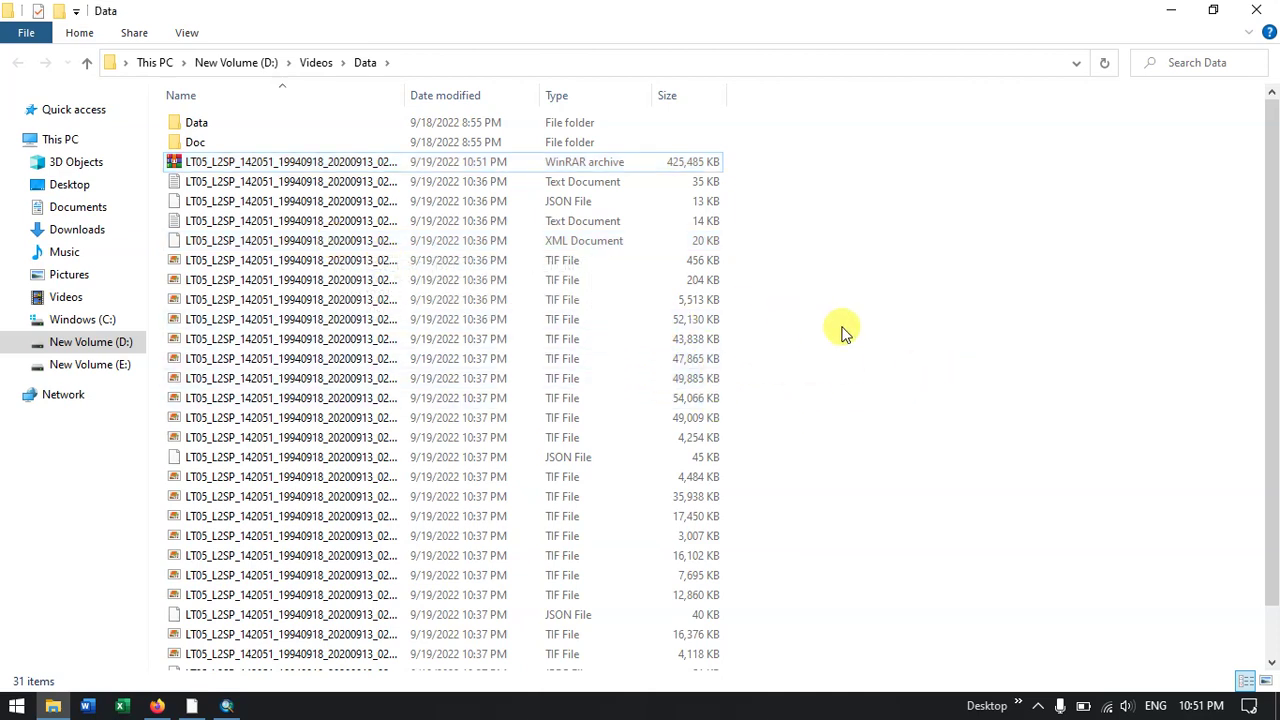
right_click(843, 330)
left_click(890, 405)
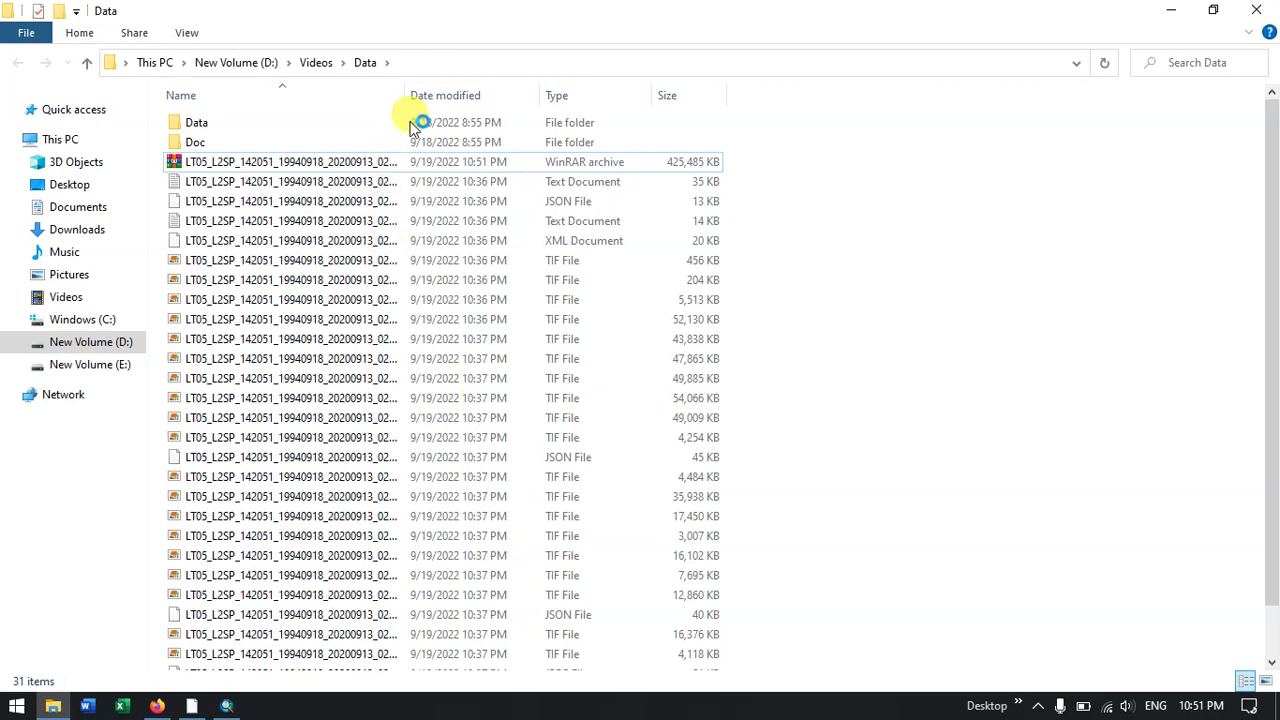
key("ctrl+shift+2")
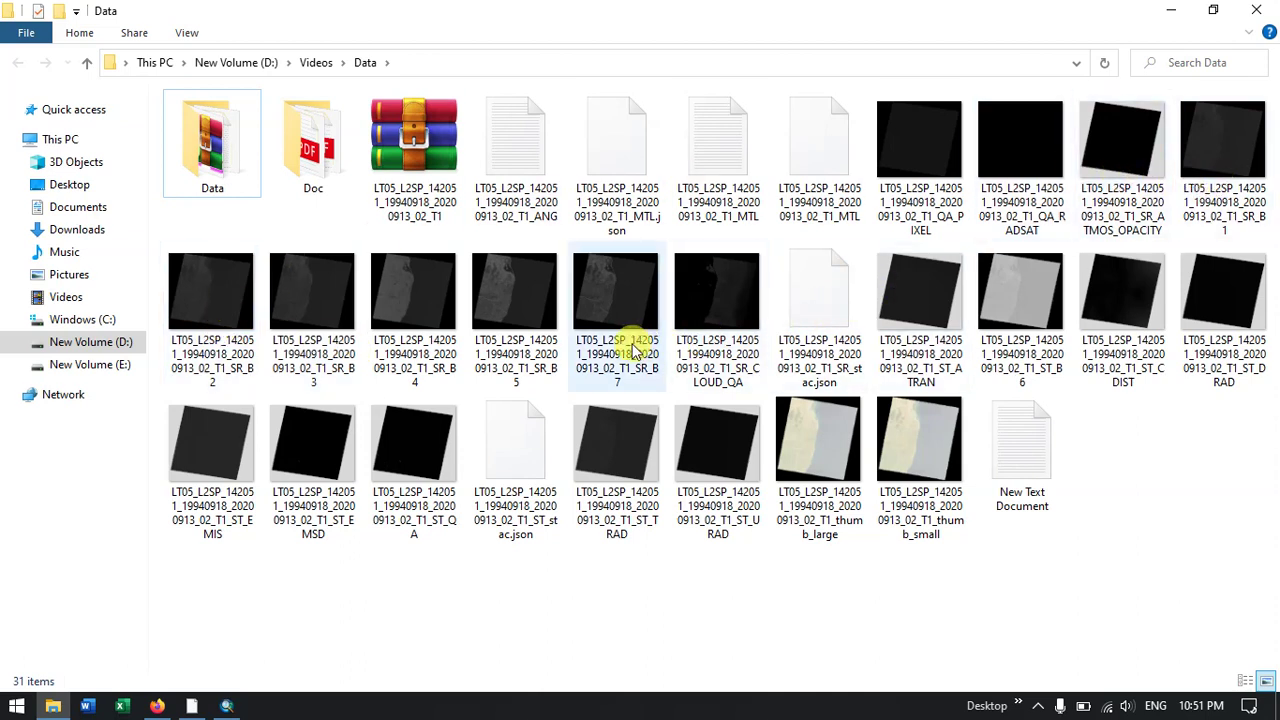
mouse_move(632, 352)
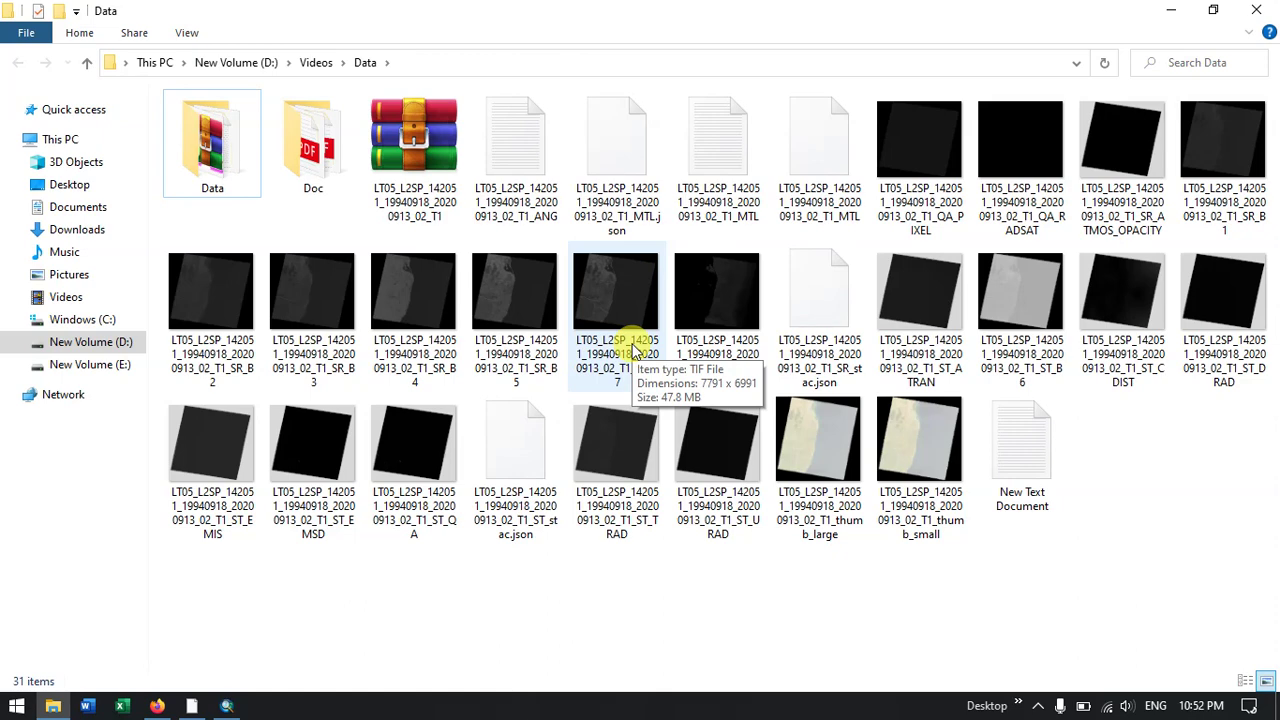
key("alt+Tab")
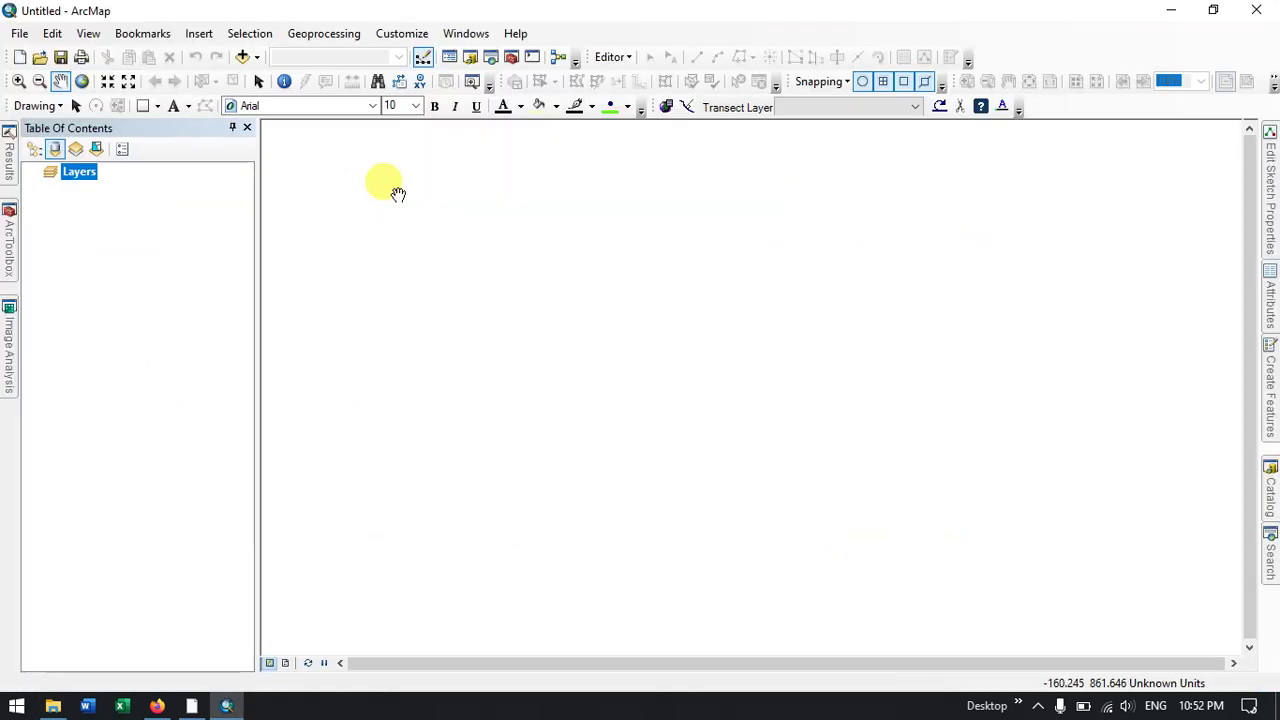
Step: Add the SR_B1–SR_B5 and SR_B7 TIF files from Videos\Data to the map
left_click(256, 58)
left_click(272, 78)
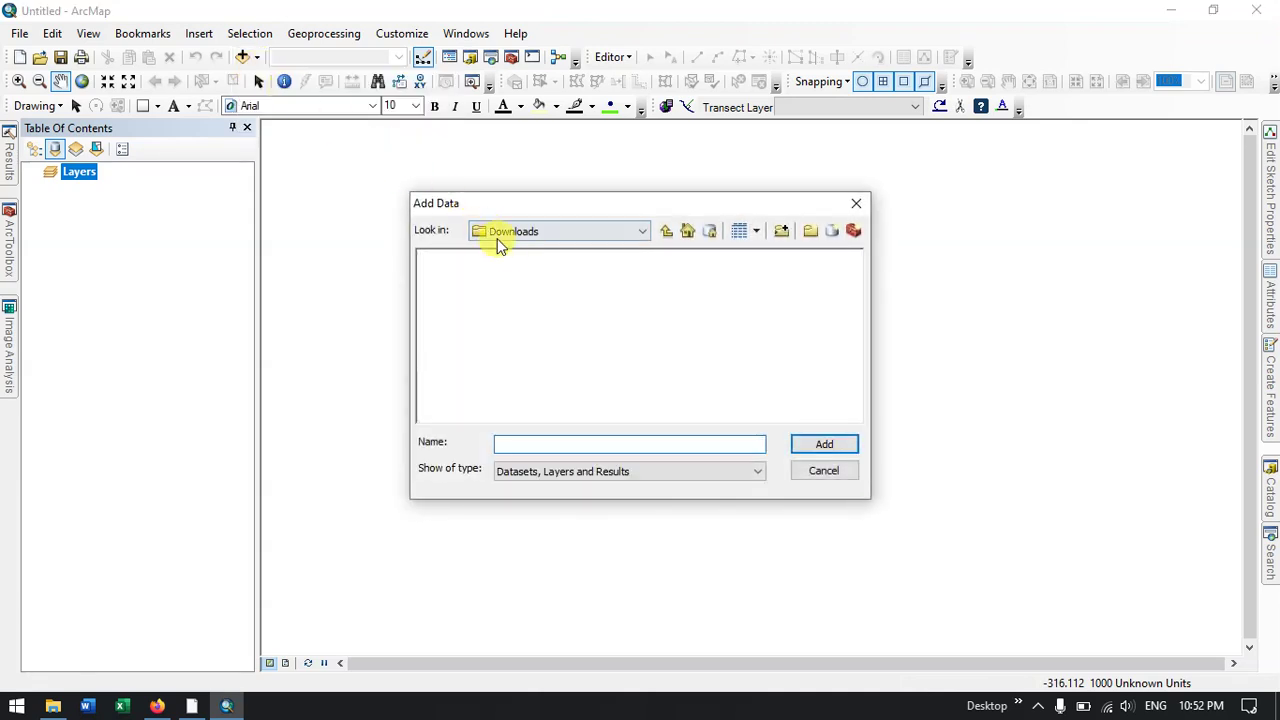
left_click(666, 232)
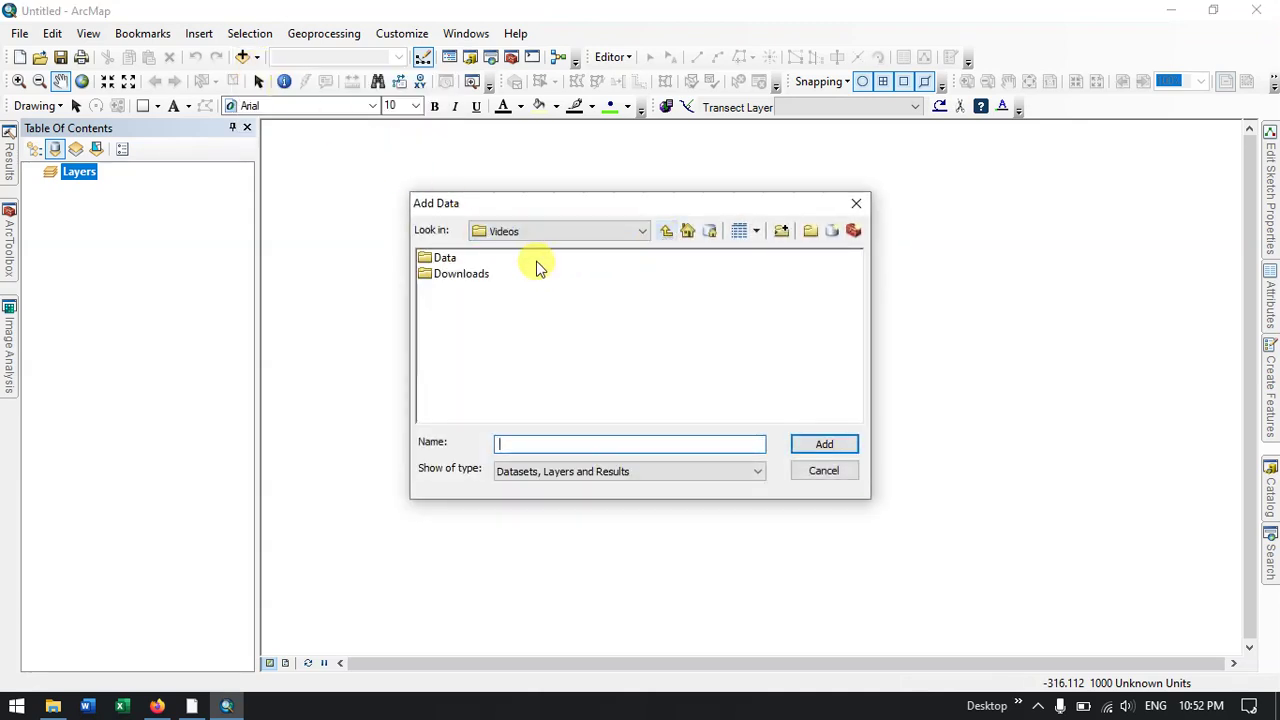
double_click(445, 260)
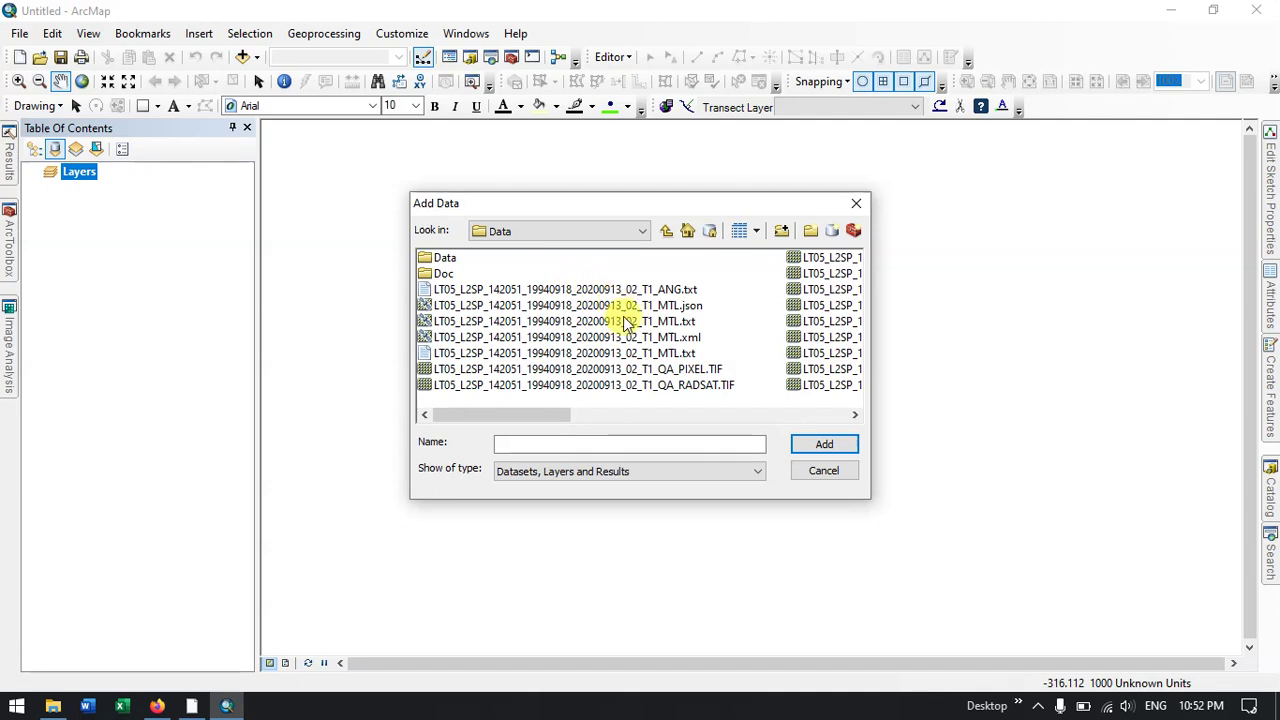
scroll(640, 326, "down", 1)
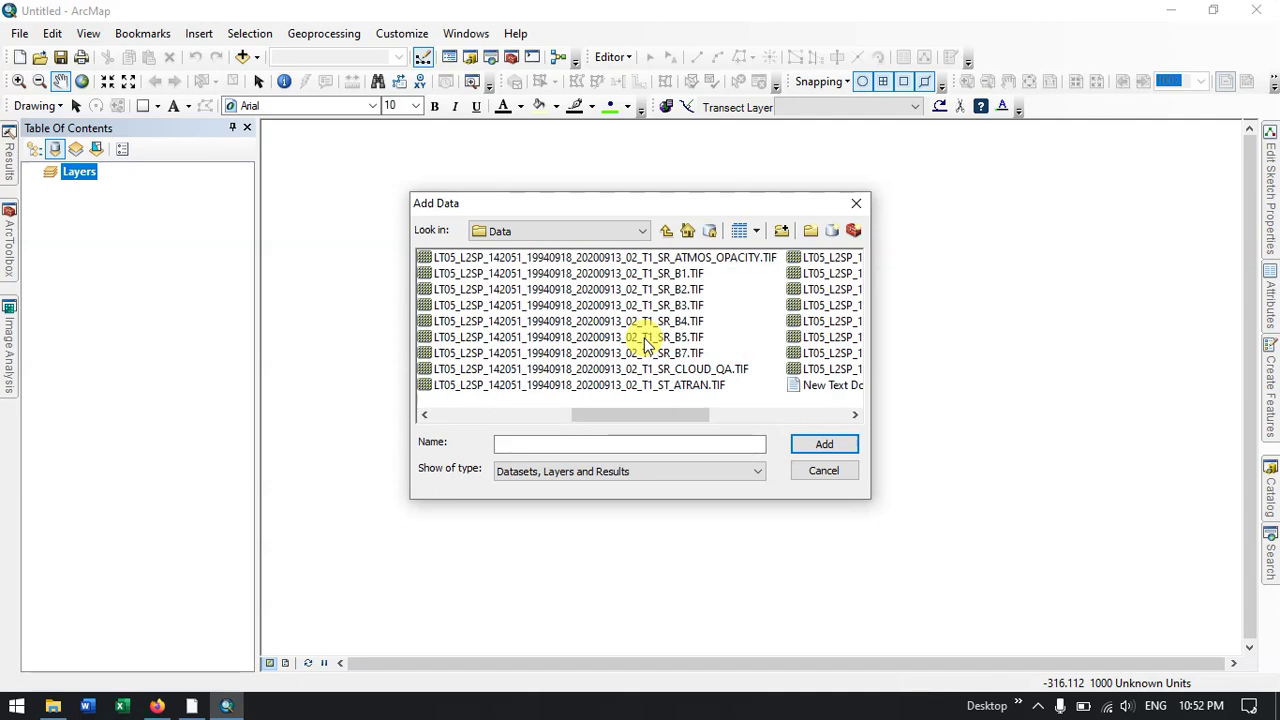
left_click(652, 276)
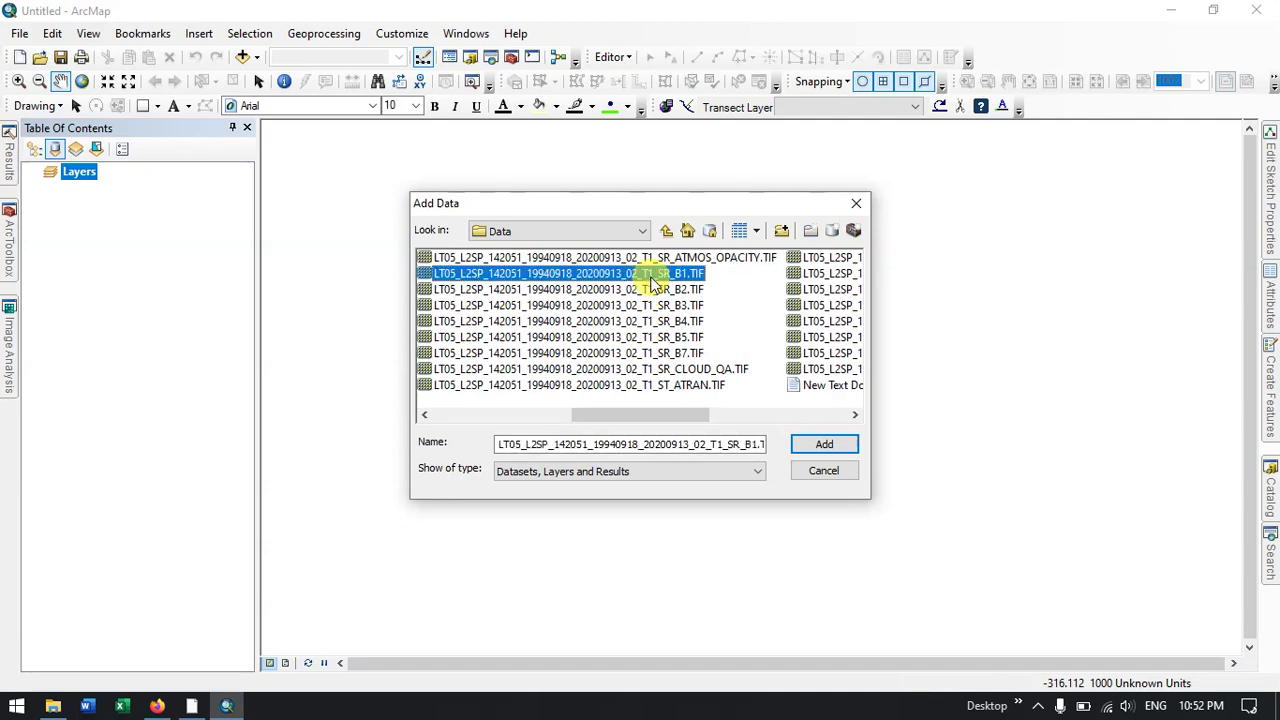
left_click(652, 355, "shift")
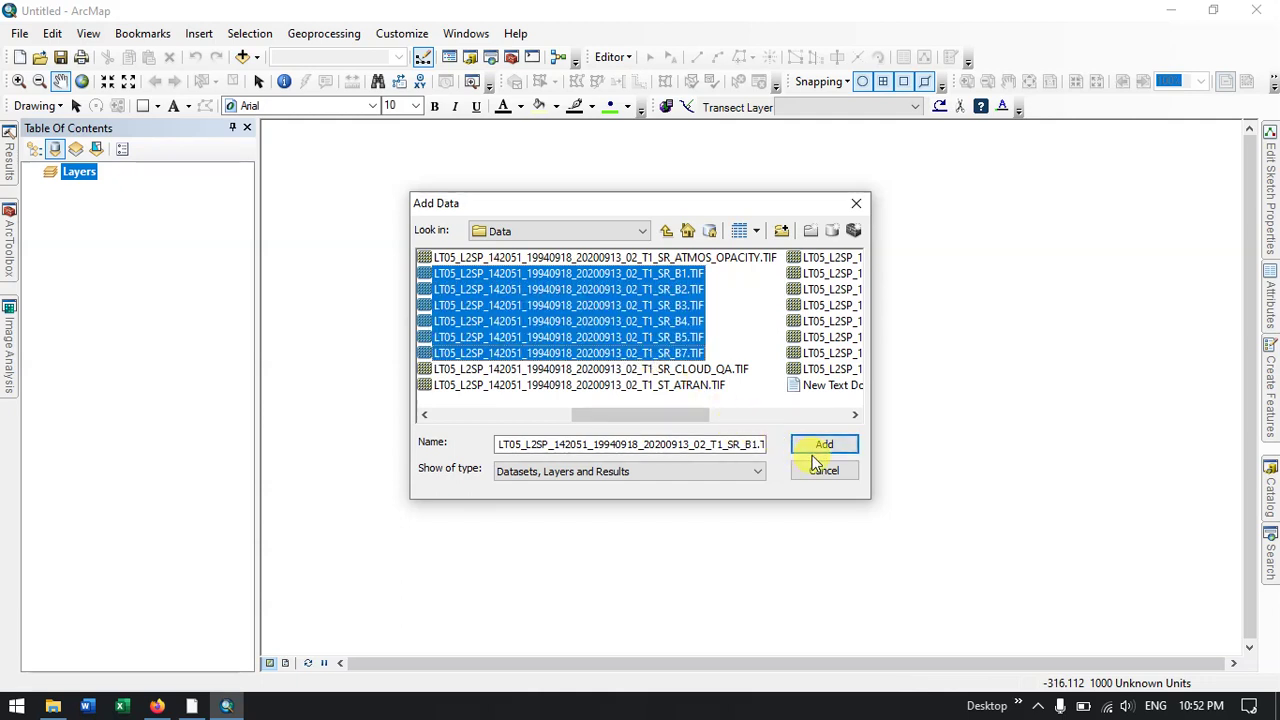
scroll(749, 363, "down", 3)
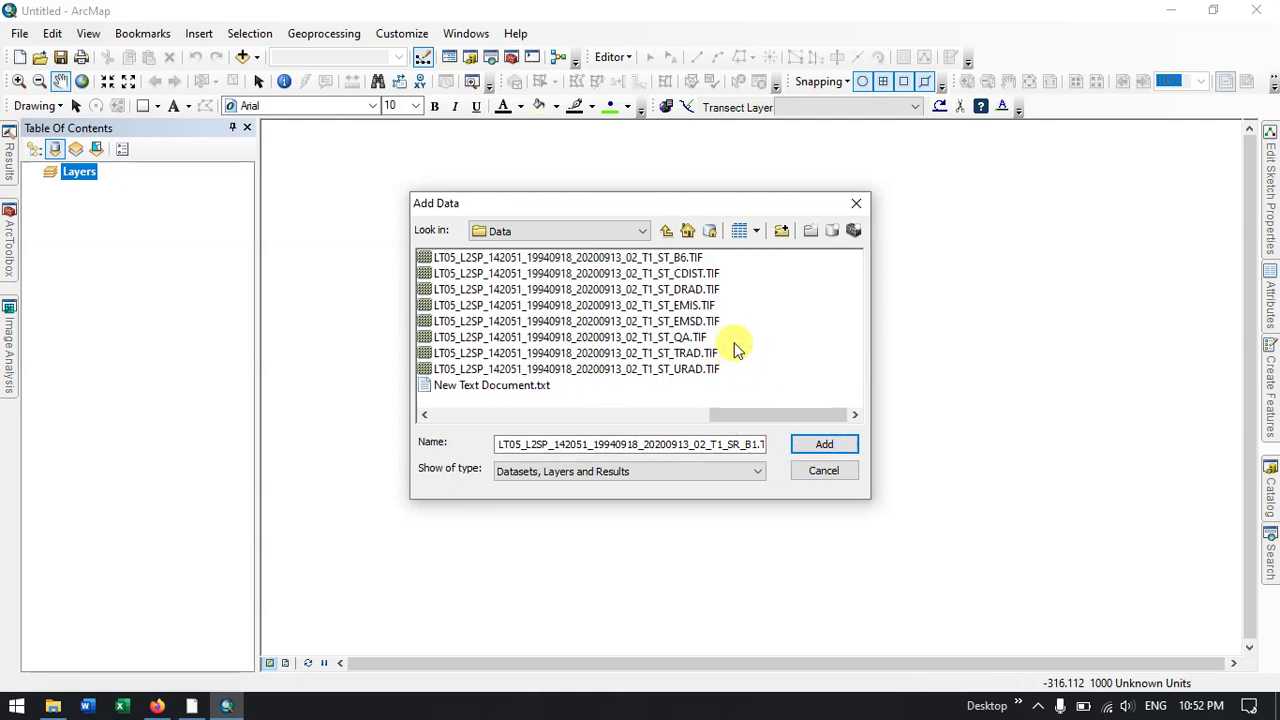
scroll(713, 337, "up", 3)
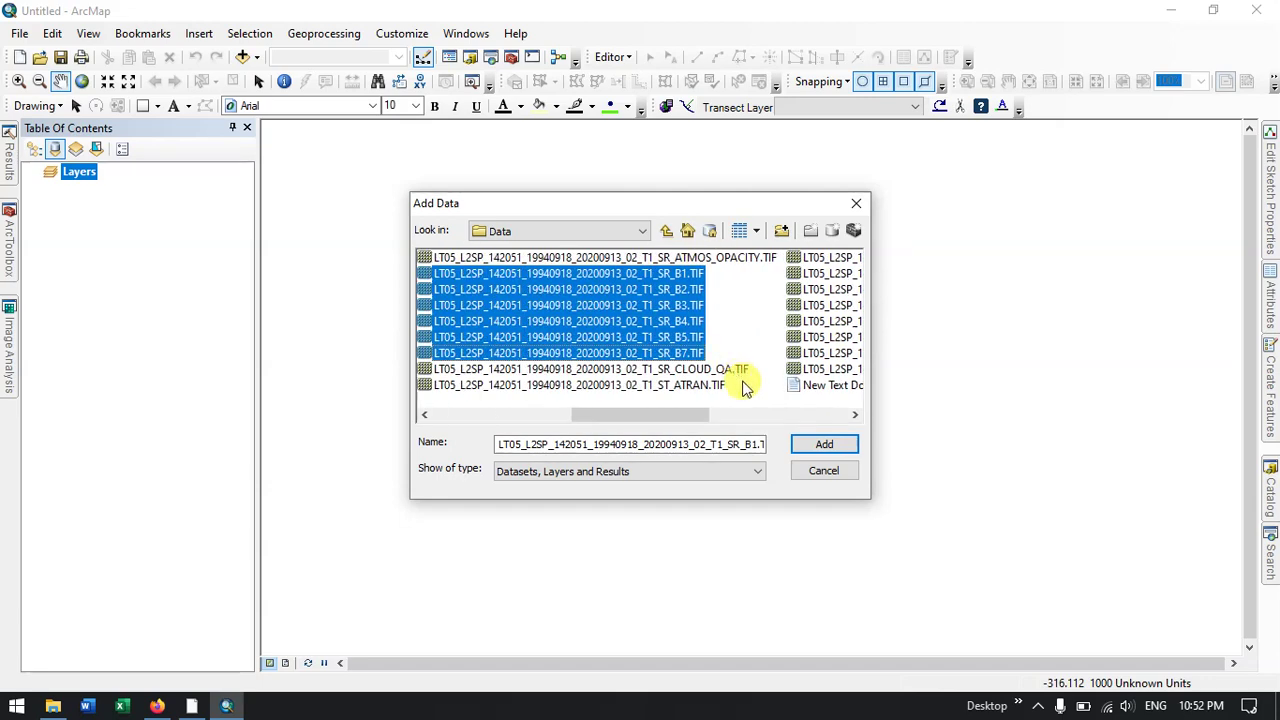
left_click(812, 444)
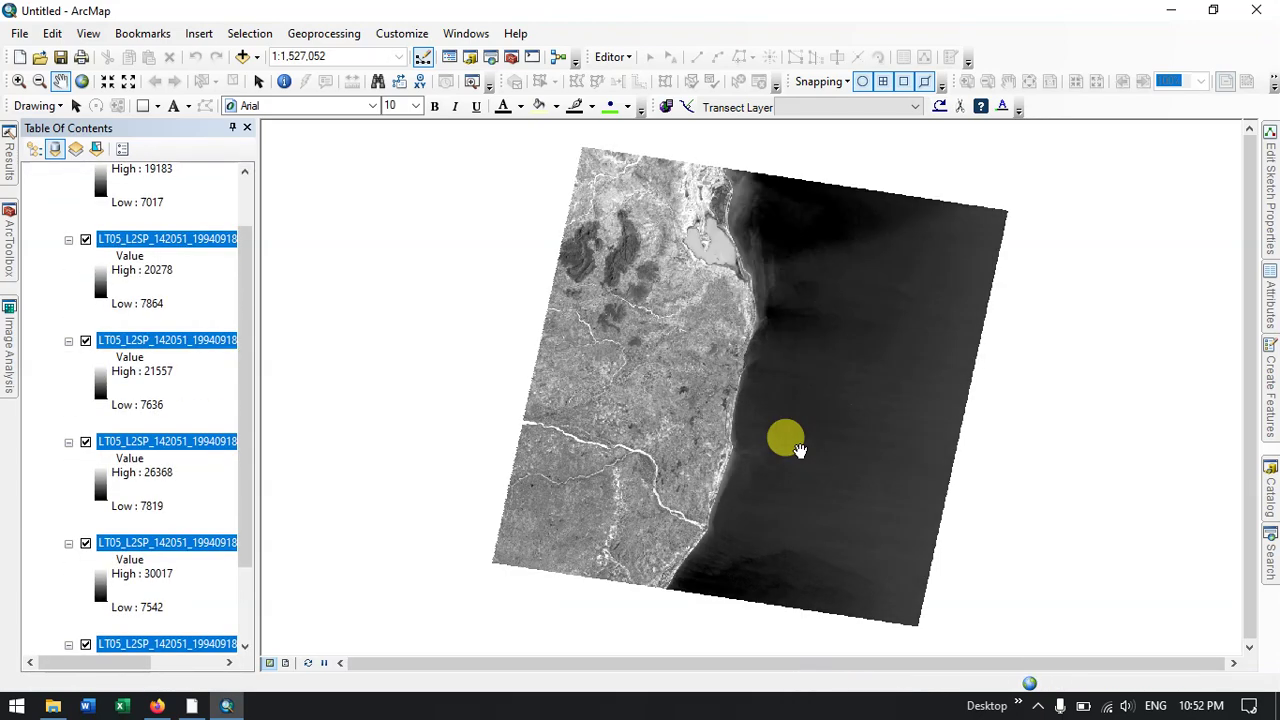
left_click(709, 343)
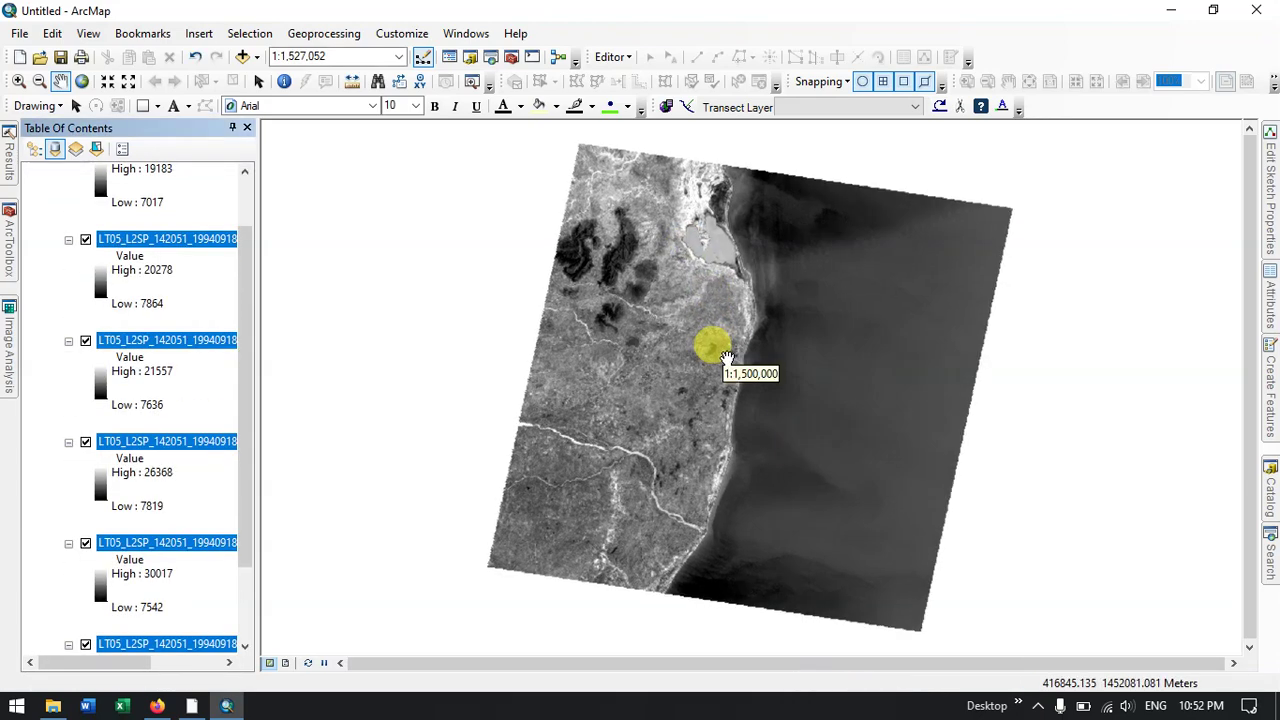
scroll(100, 266, "up", 3)
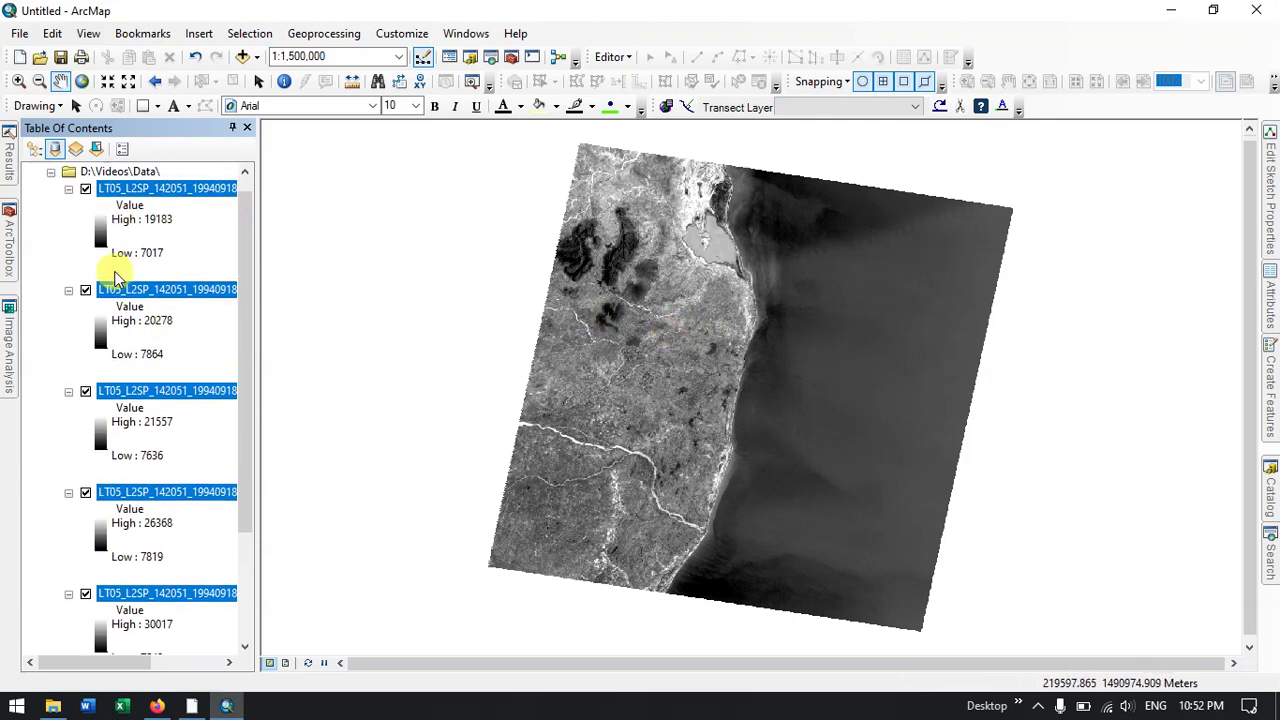
left_click(183, 253)
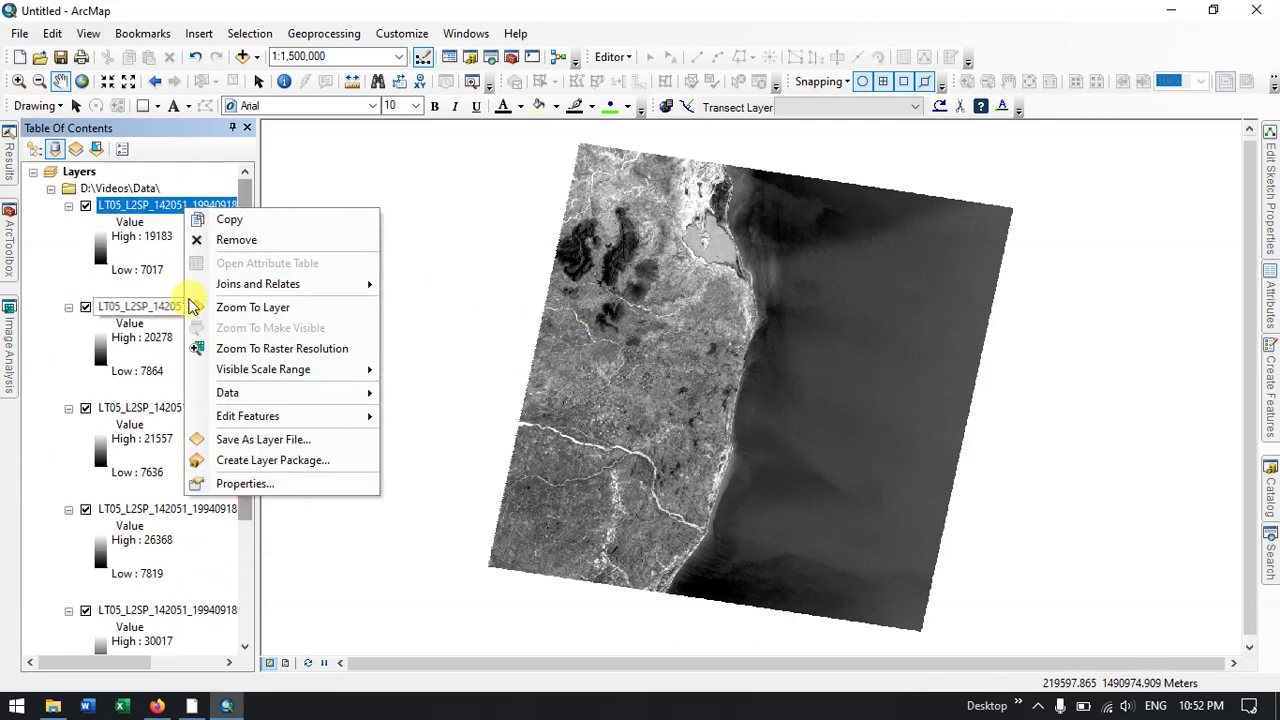
left_click(251, 490)
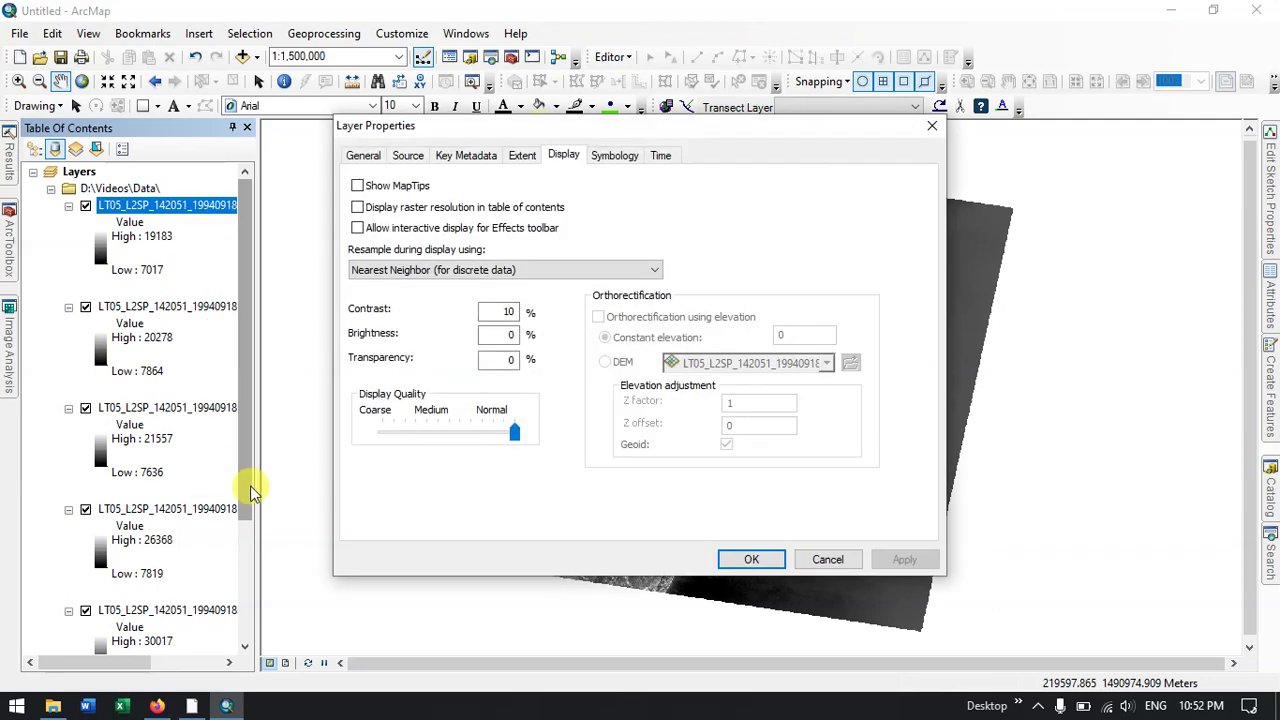
left_click(518, 156)
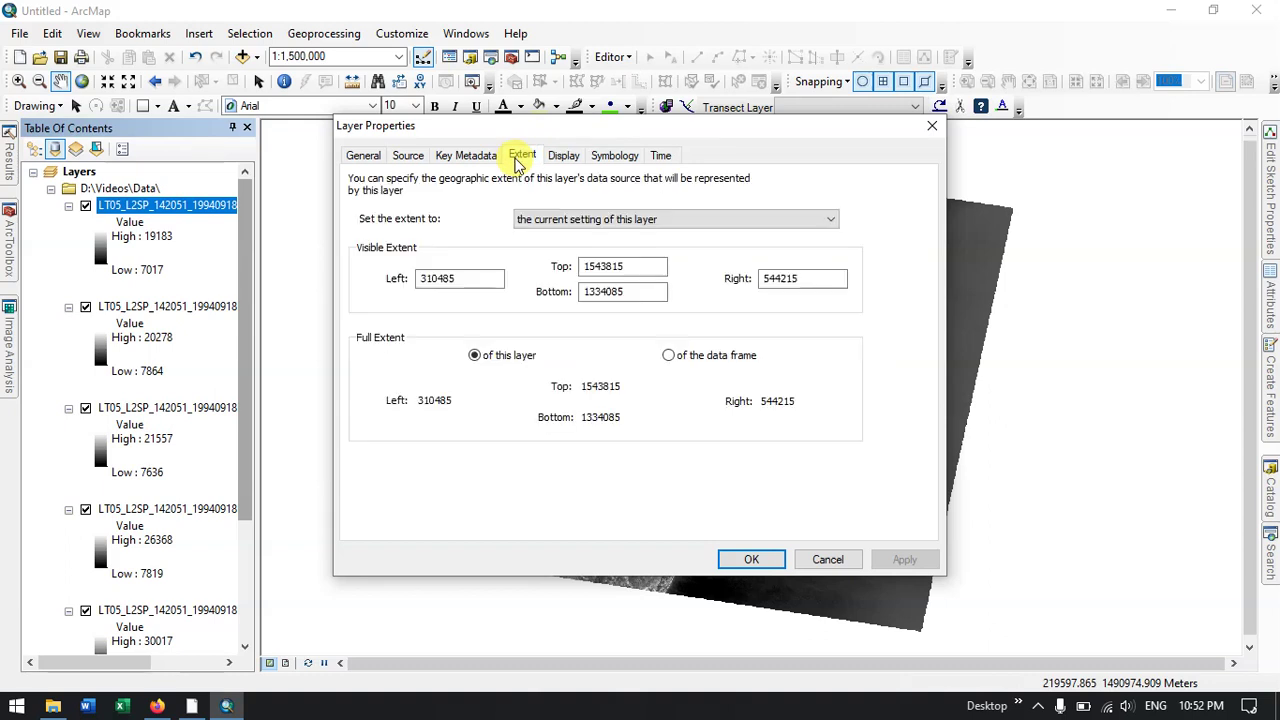
left_click(402, 157)
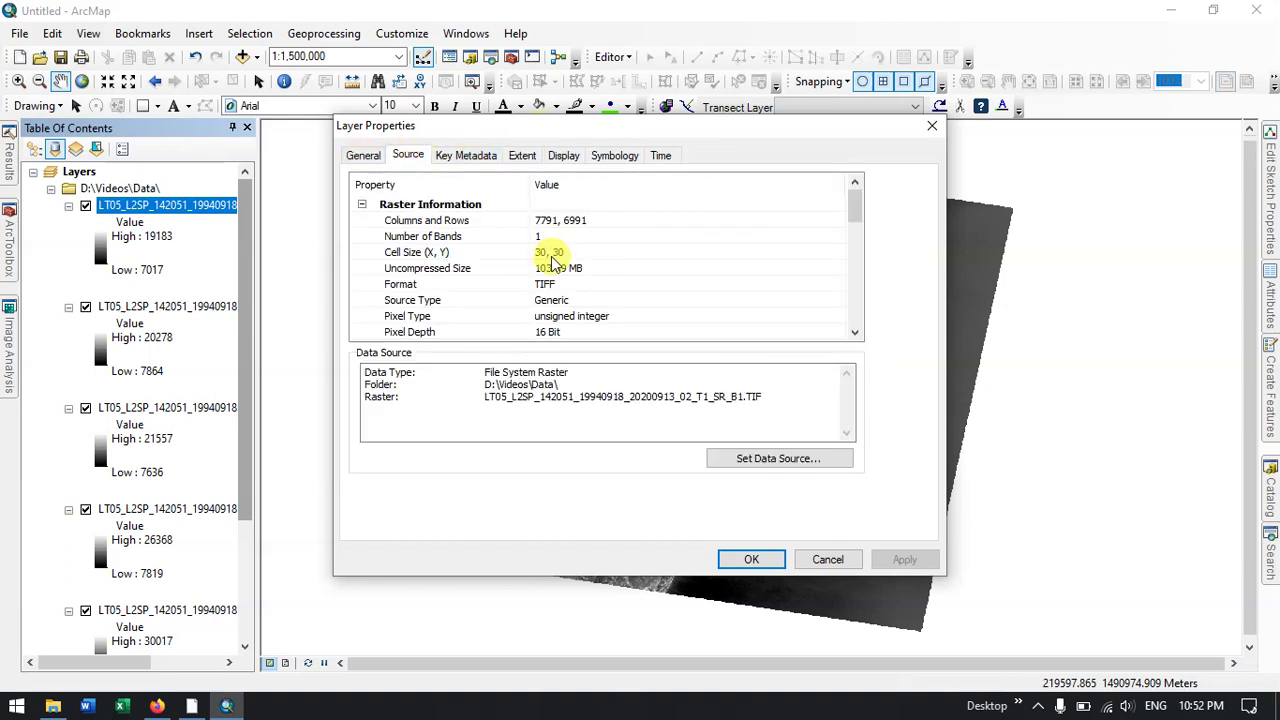
left_click(755, 559)
left_click(257, 60)
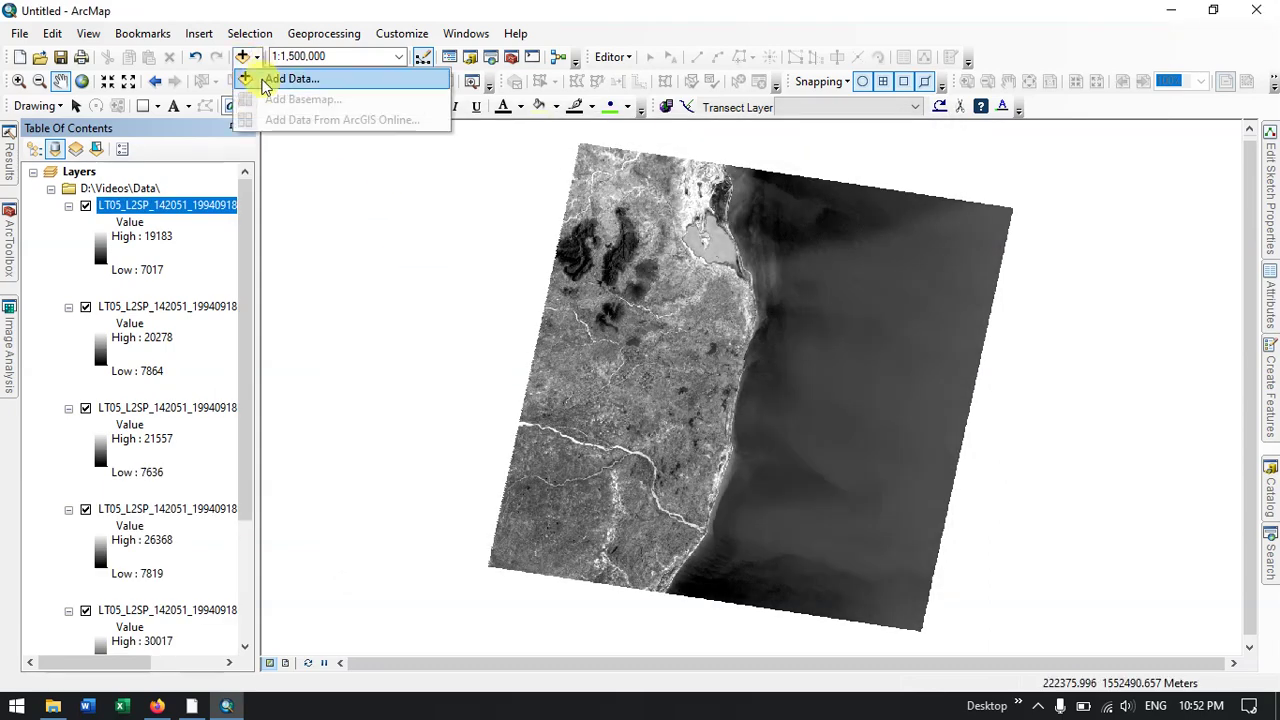
left_click(258, 80)
left_click_drag(563, 420, 800, 440)
left_click(680, 258)
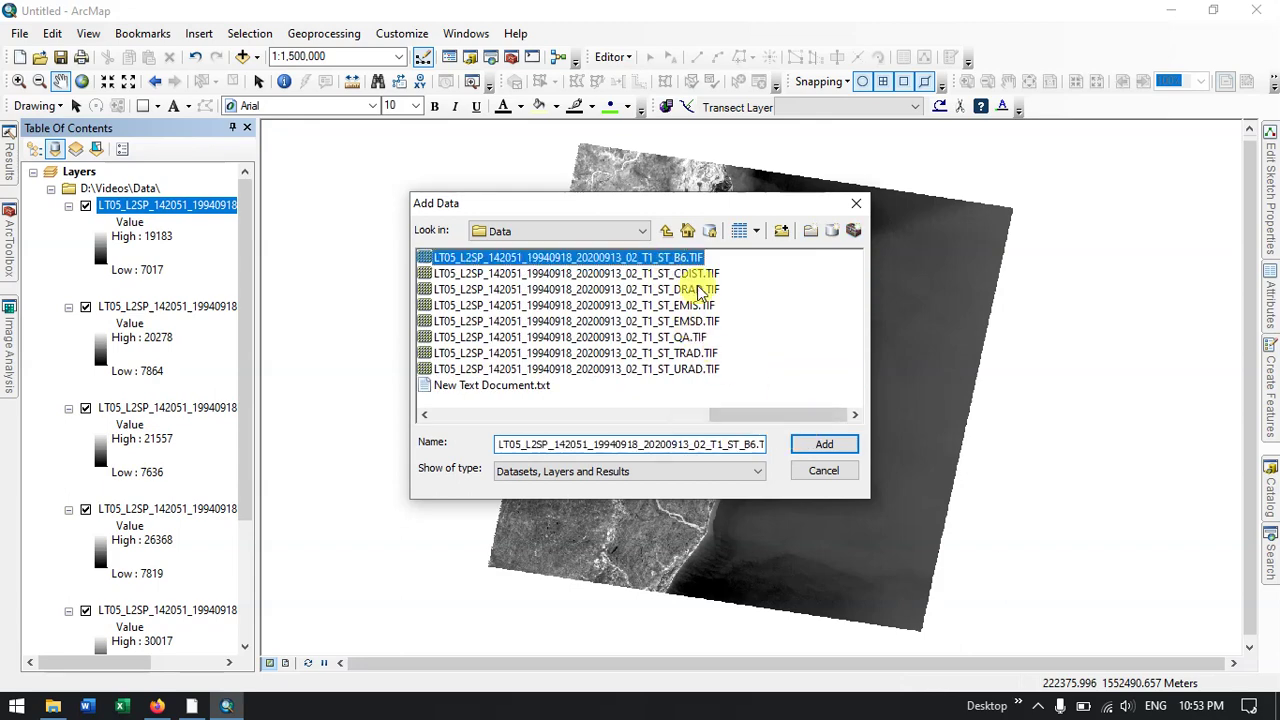
left_click(824, 444)
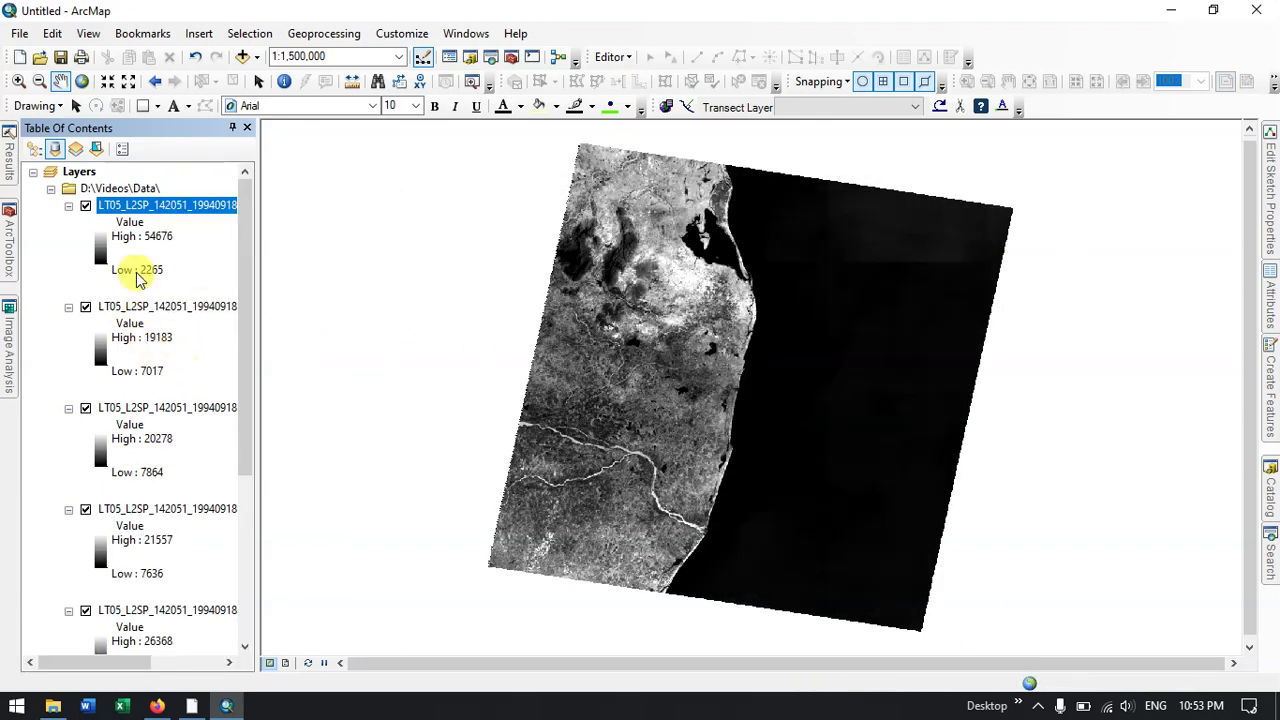
right_click(182, 214)
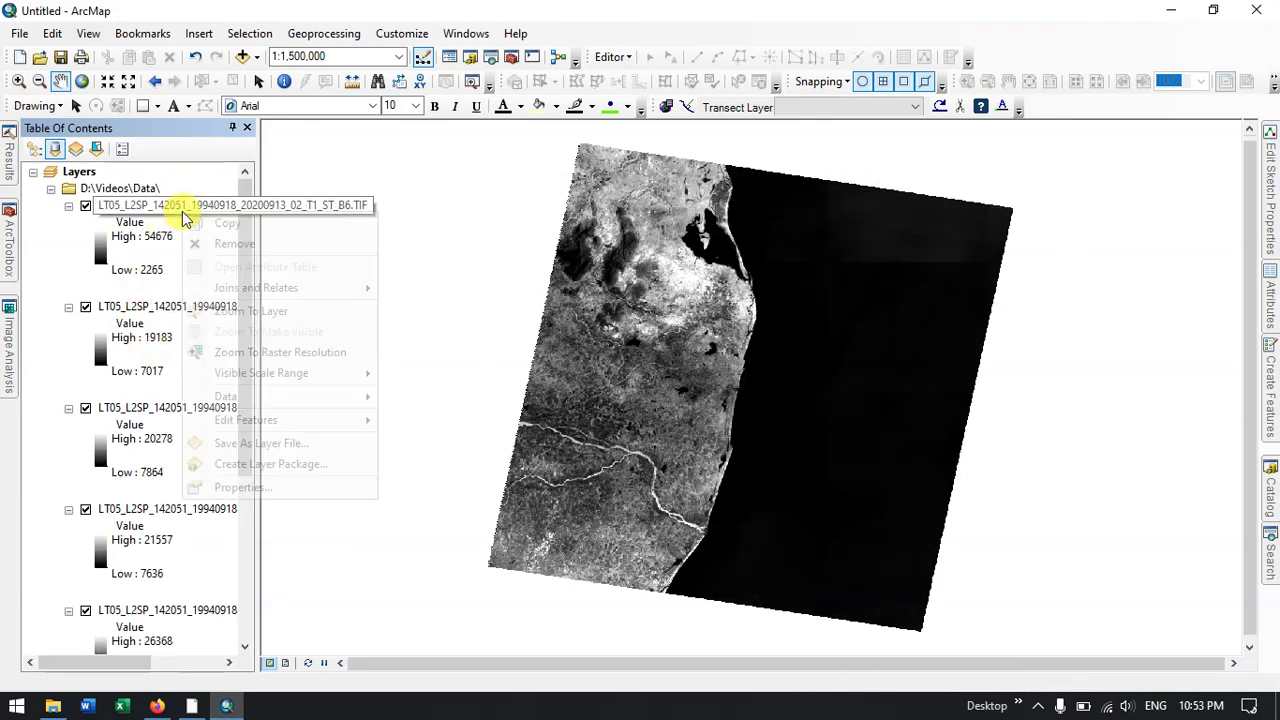
left_click(262, 487)
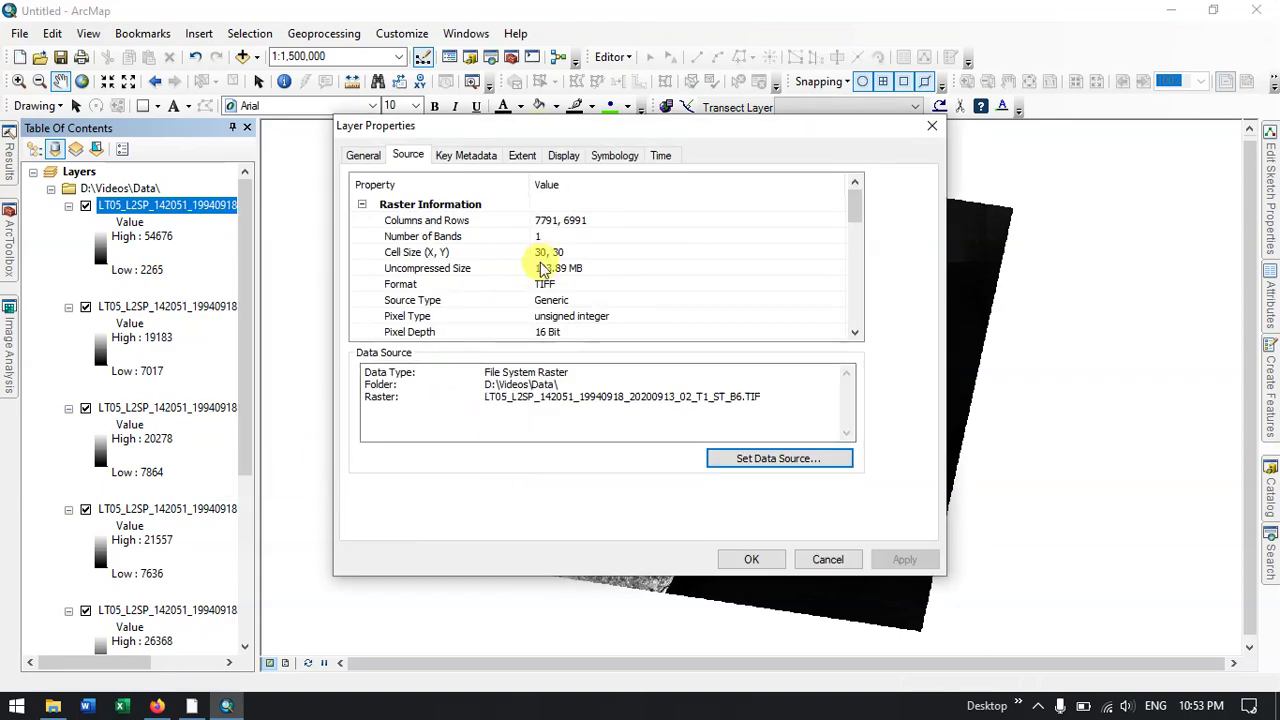
left_click(933, 128)
scroll(194, 243, "down", 2)
scroll(194, 257, "up", 2)
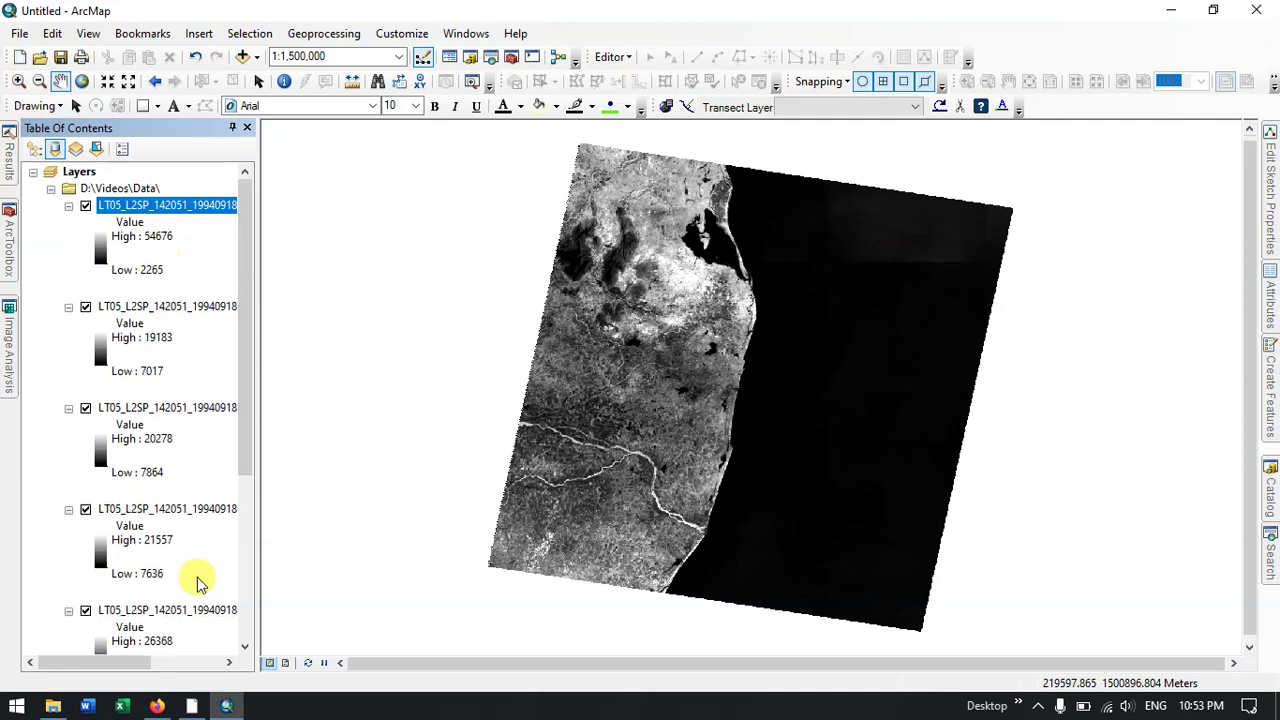
mouse_move(145, 660)
left_mouse_down()
mouse_move(229, 663)
mouse_move(134, 666)
left_mouse_up()
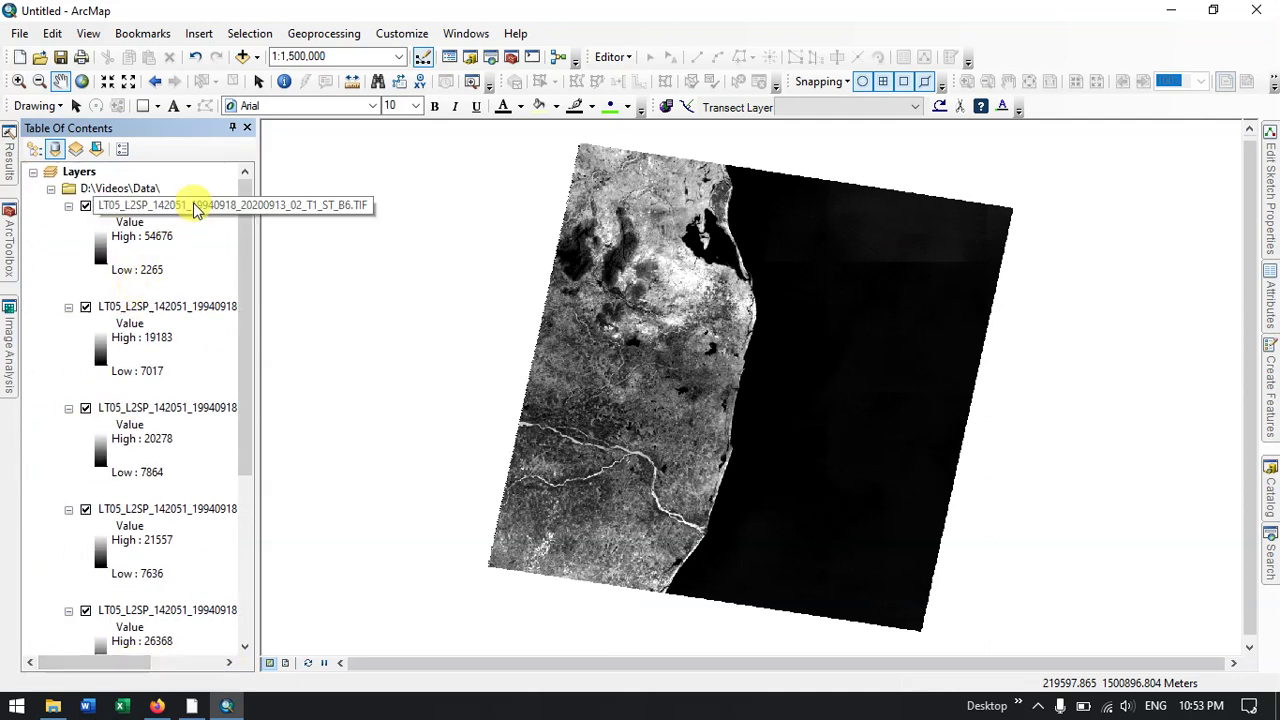
right_click(107, 207)
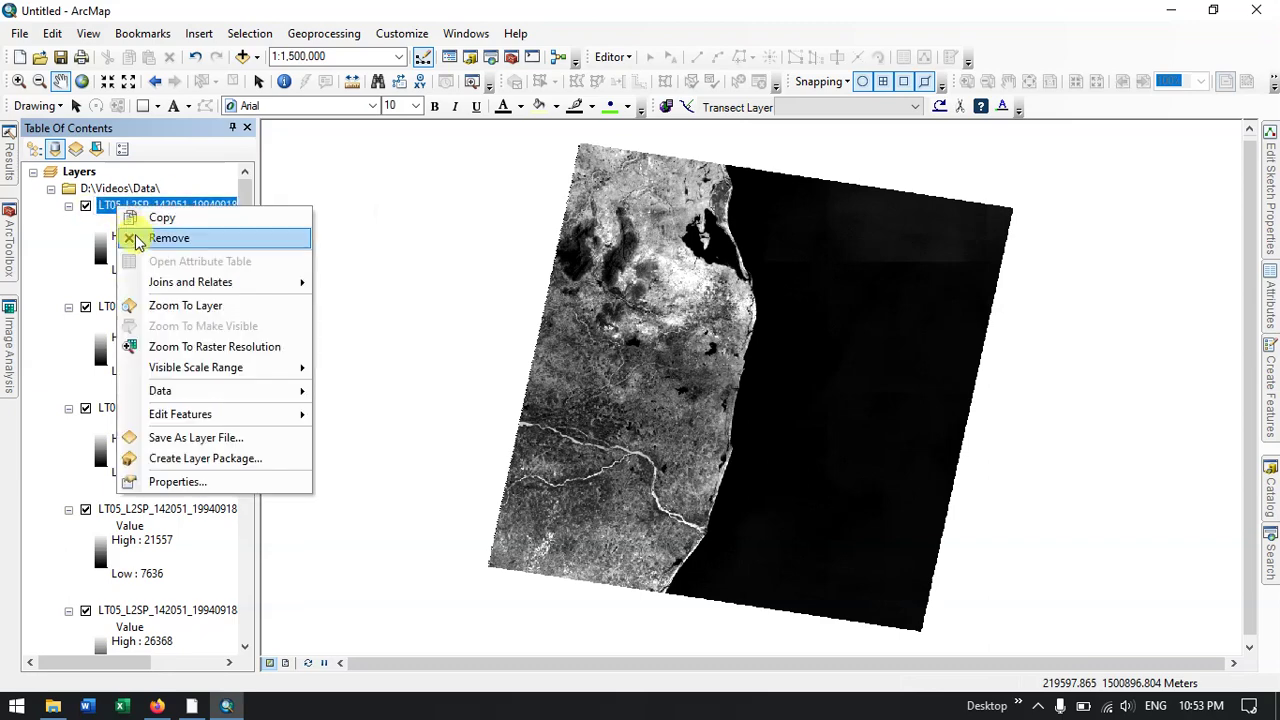
left_click(152, 237)
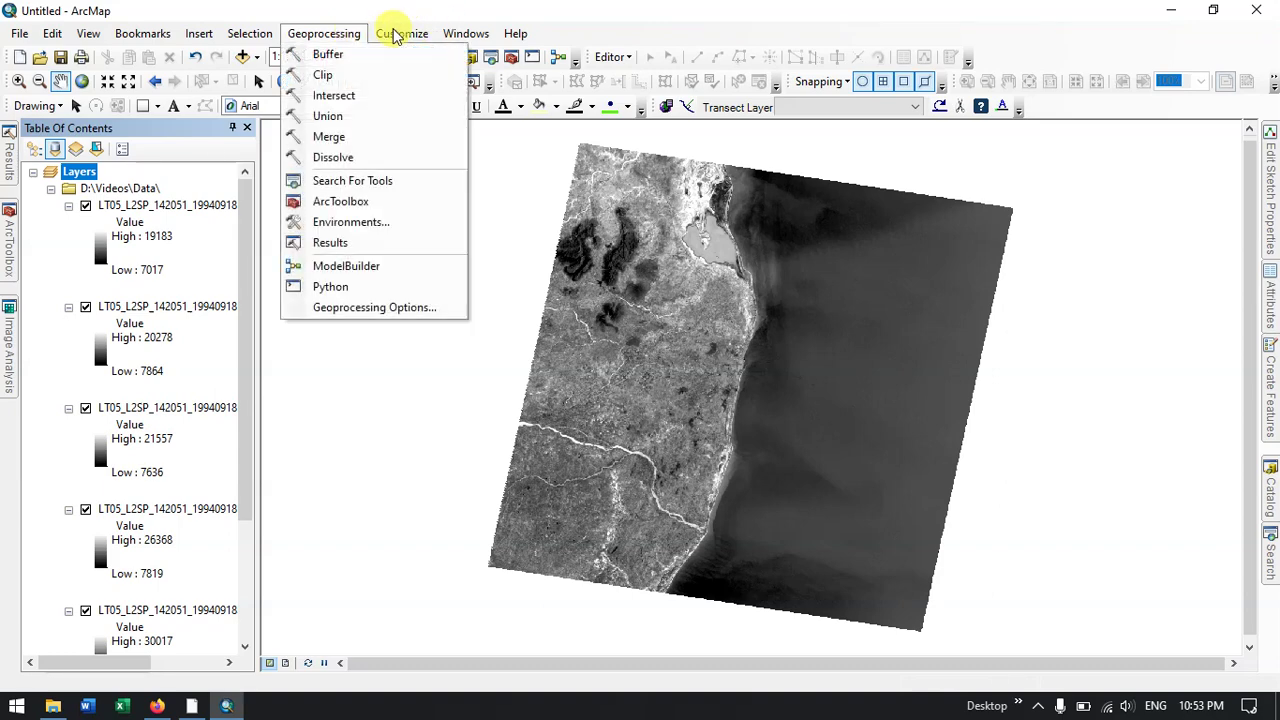
Step: In the widened Image Analysis window, select all six SR band layers and run Composite Bands
left_click(466, 33)
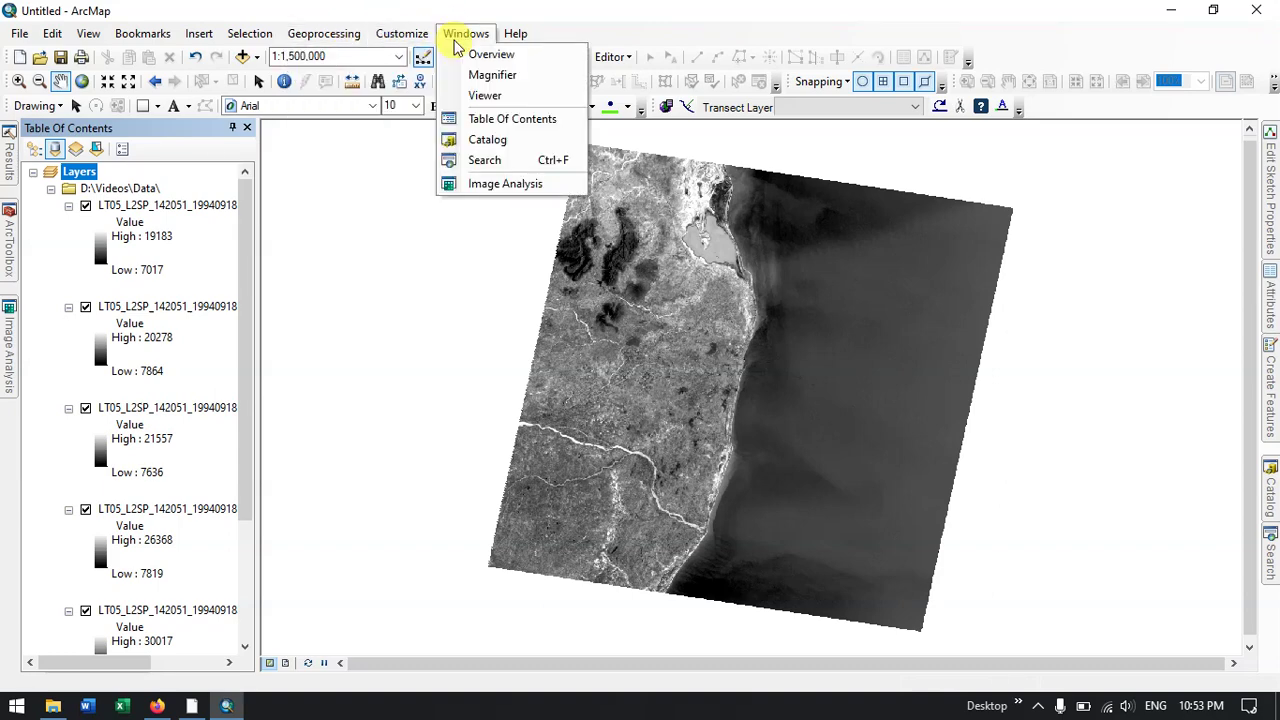
left_click(492, 190)
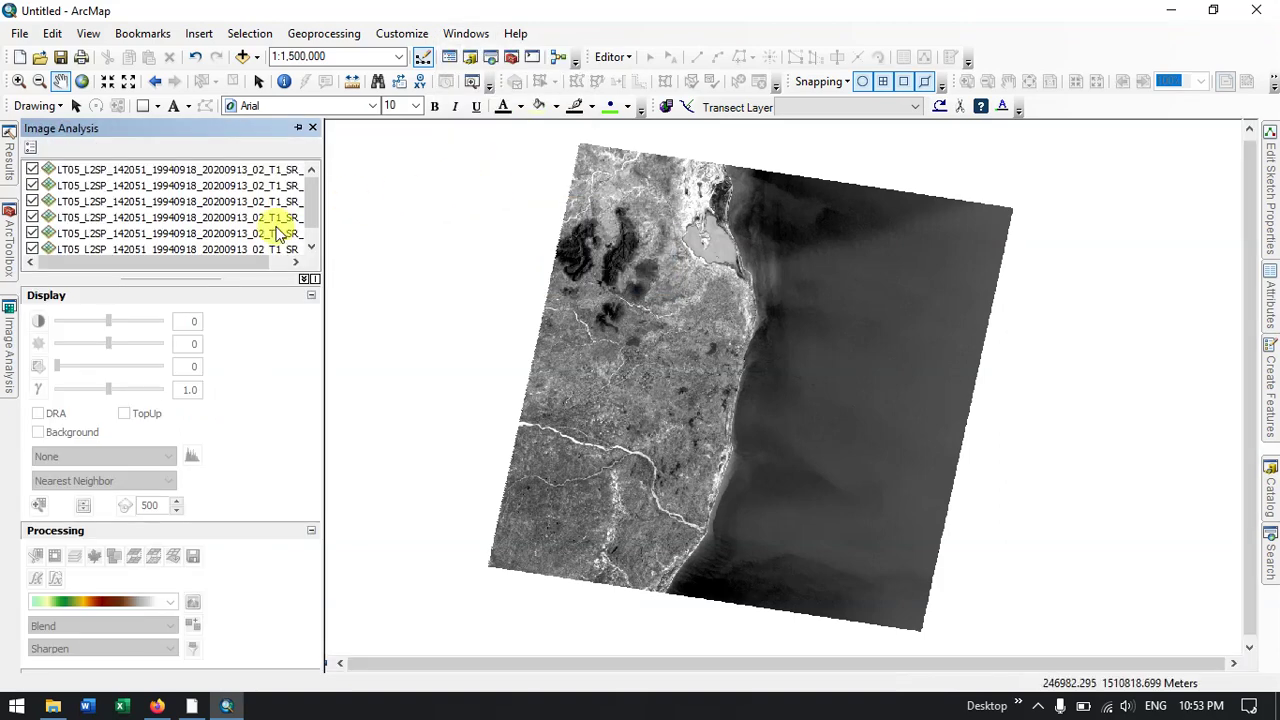
left_click_drag(258, 262, 306, 263)
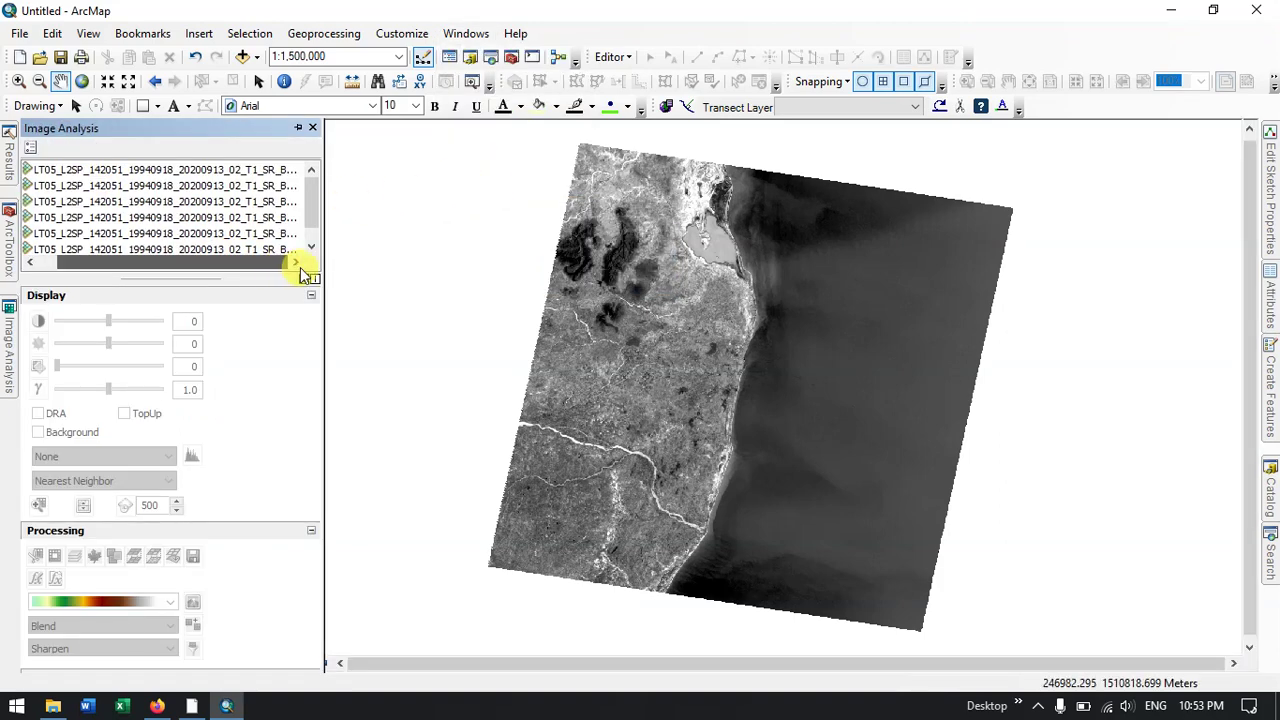
left_click_drag(340, 155, 416, 187)
left_click(251, 170)
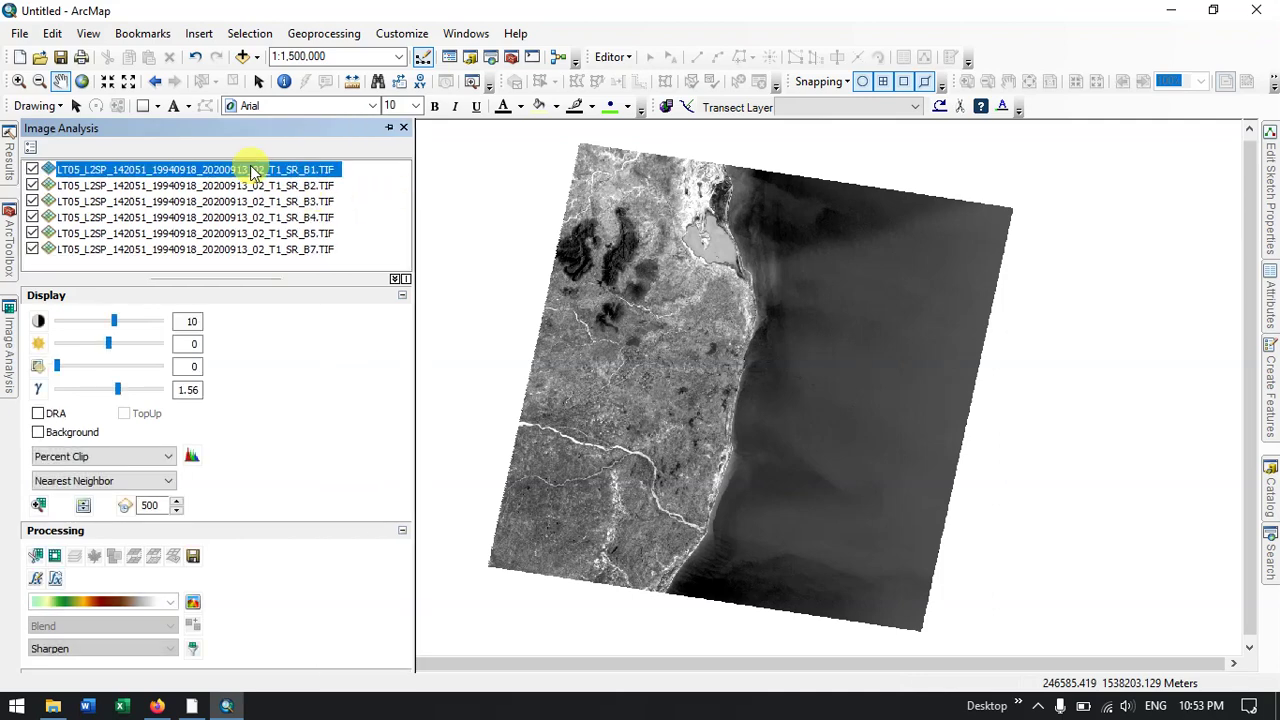
left_click(229, 250, "shift")
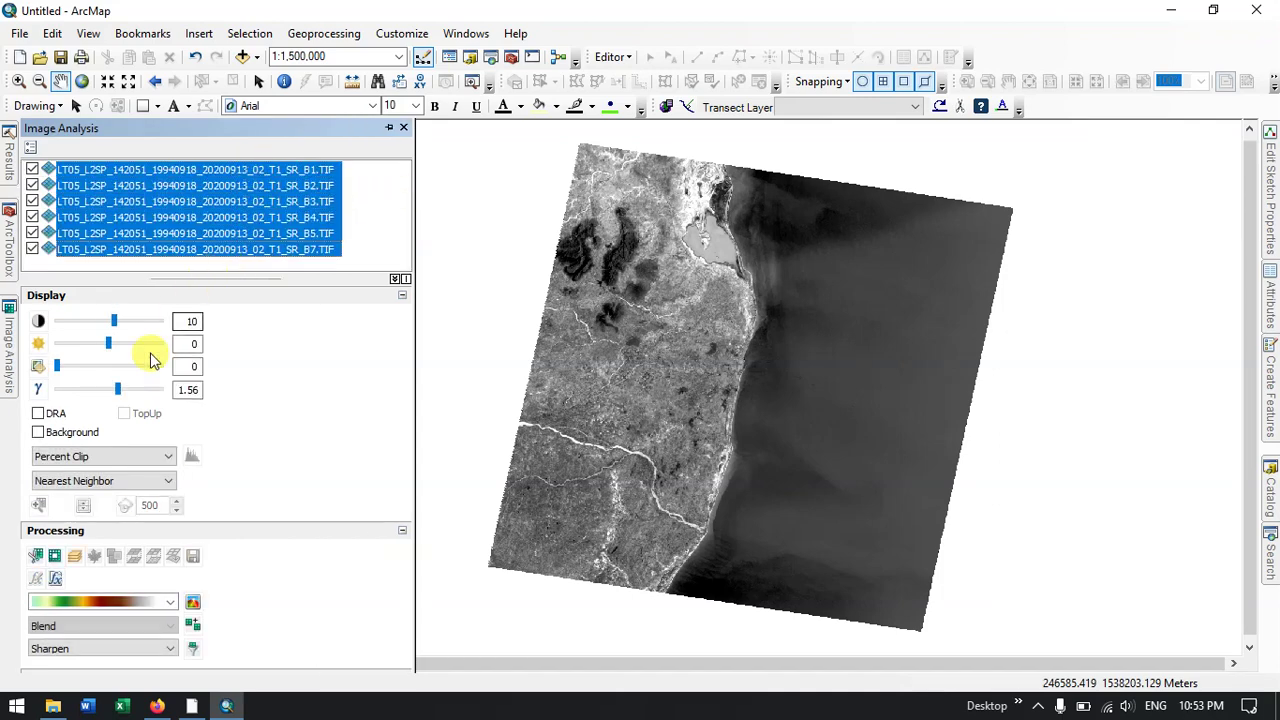
left_click(76, 559)
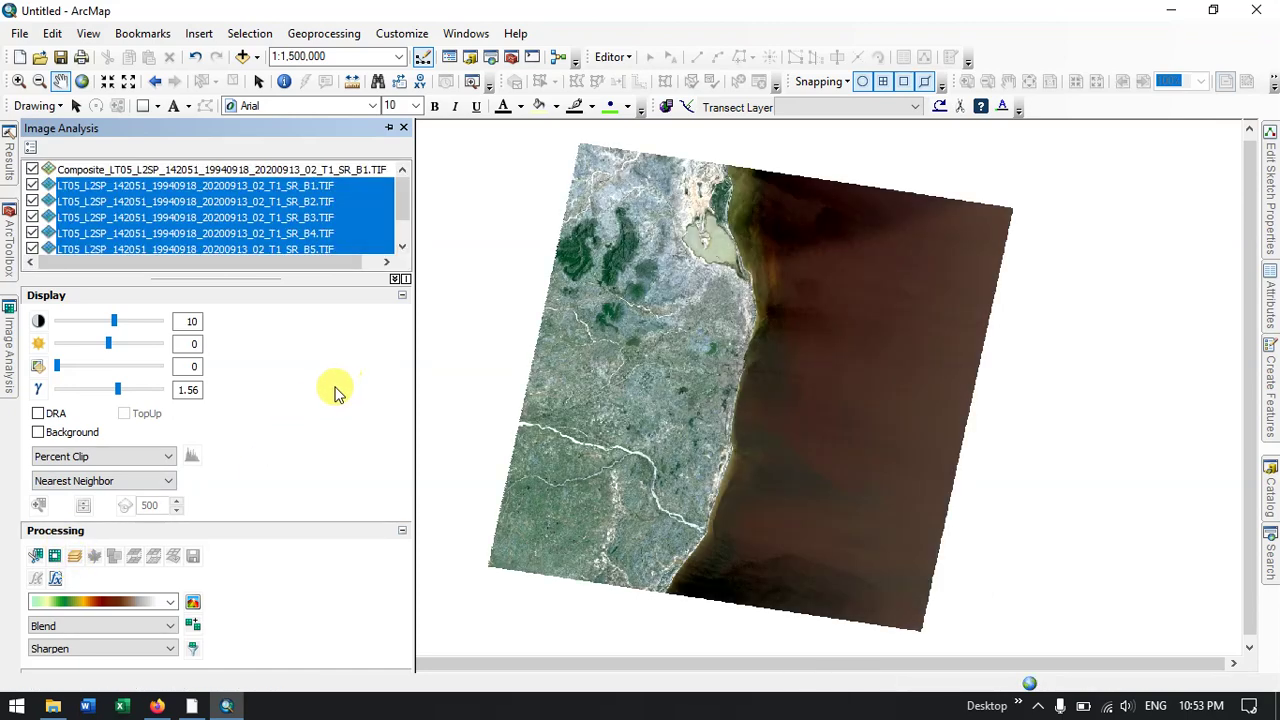
Step: Zoom in on the Chennai coastline and auto-hide Image Analysis to show the Composite's Band_1–3 mapping
scroll(715, 393, "down", 2)
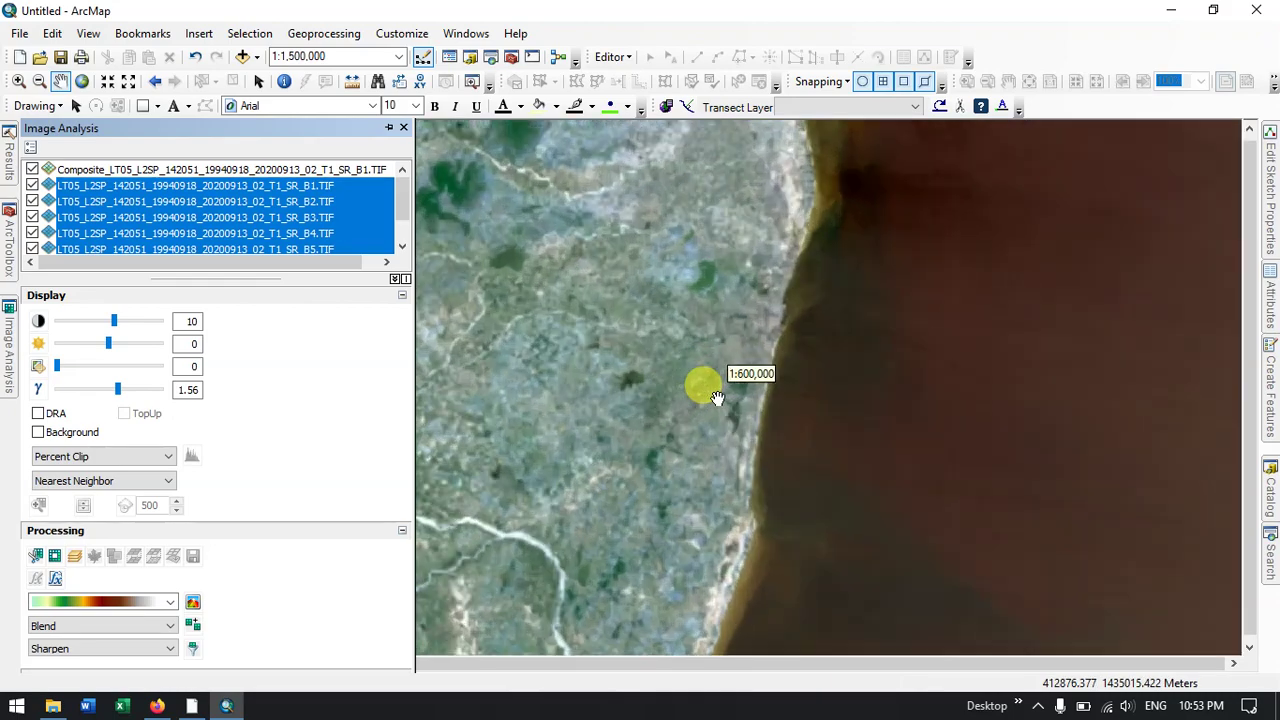
scroll(720, 317, "down", 1)
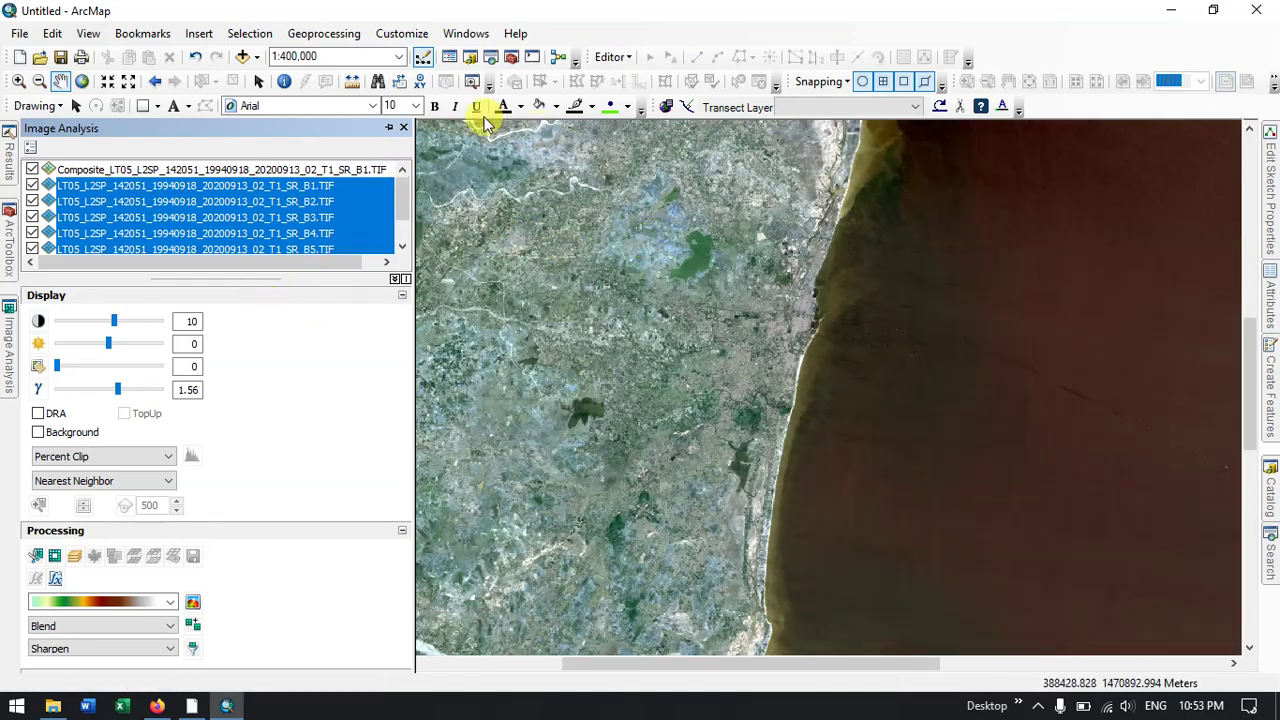
left_click(389, 128)
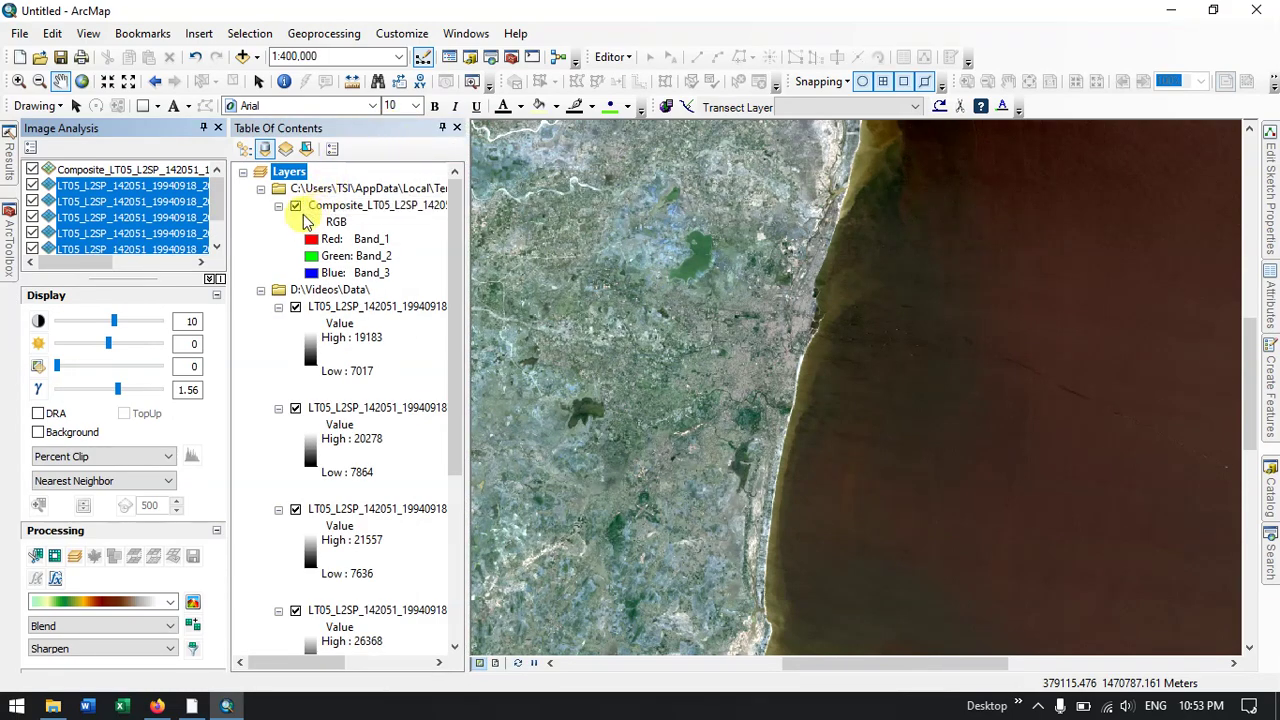
left_click(202, 129)
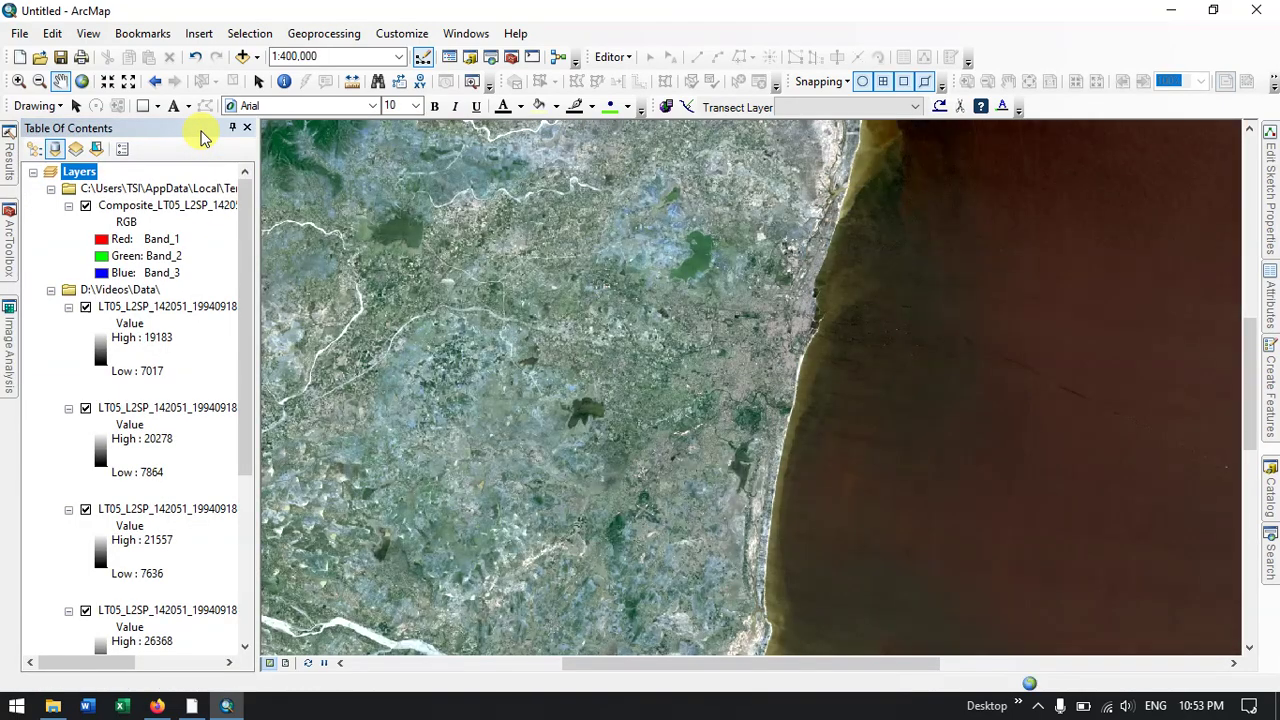
left_click(656, 345)
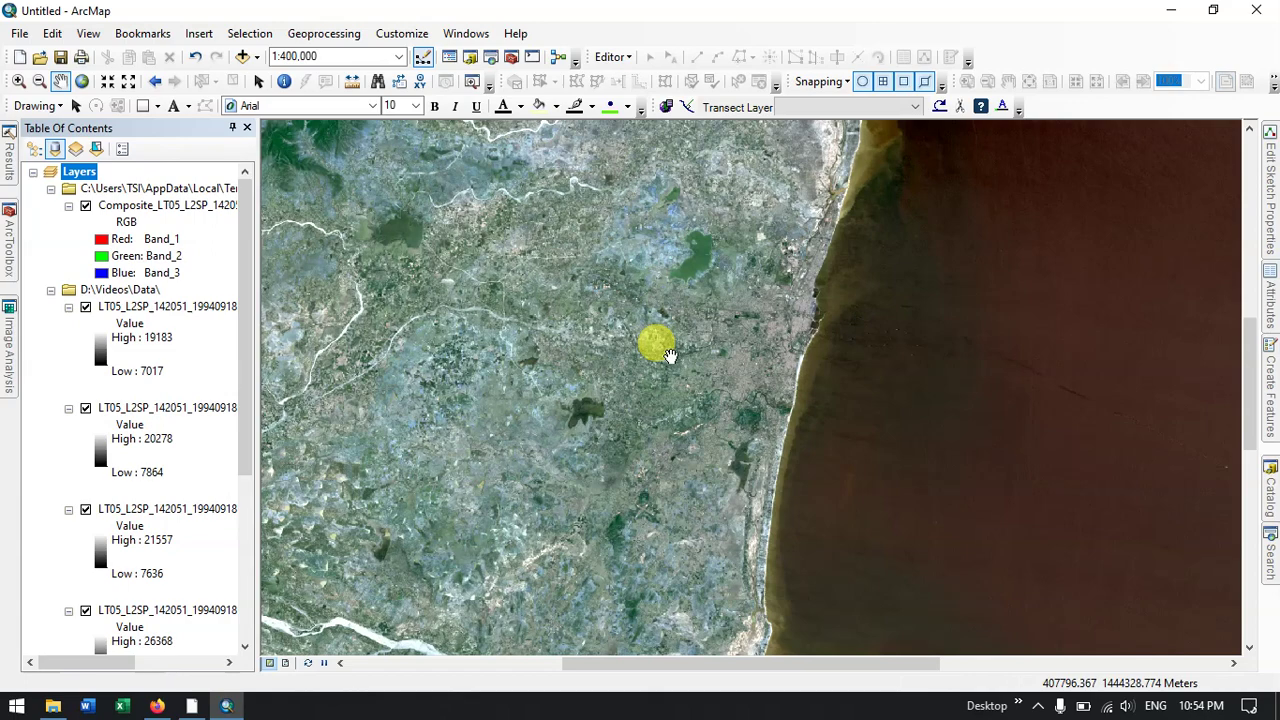
scroll(823, 265, "up", 3)
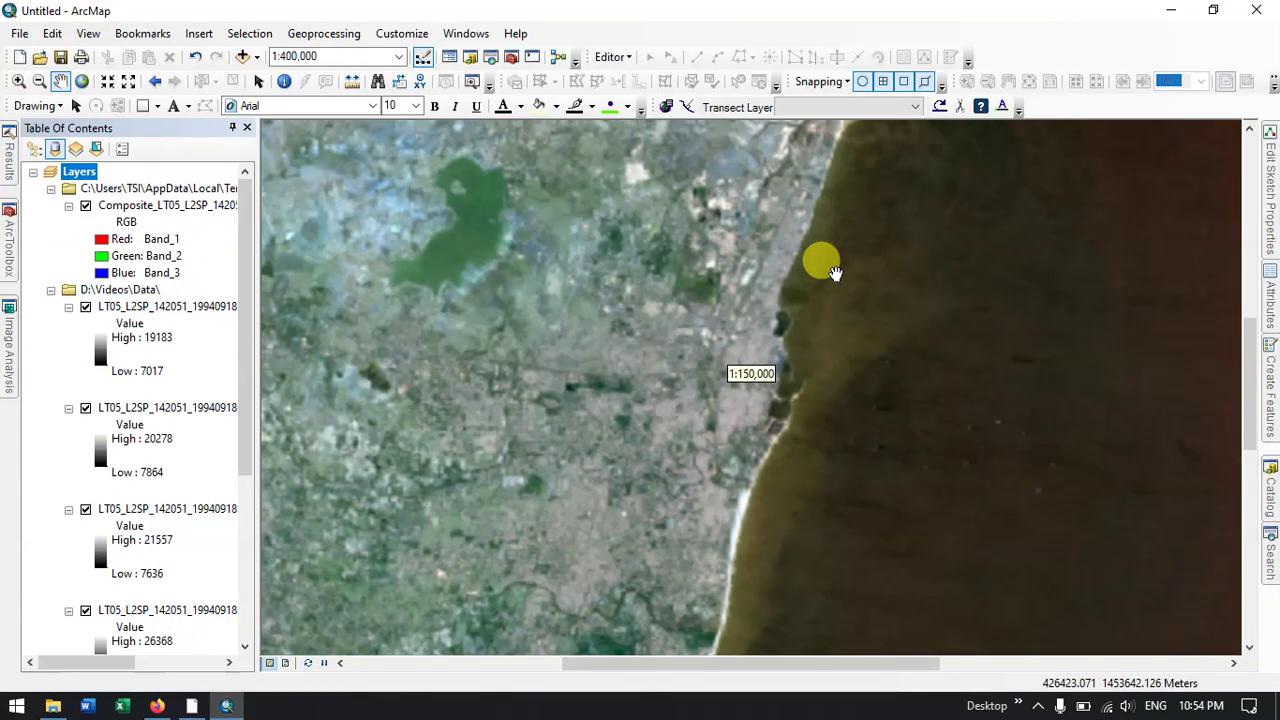